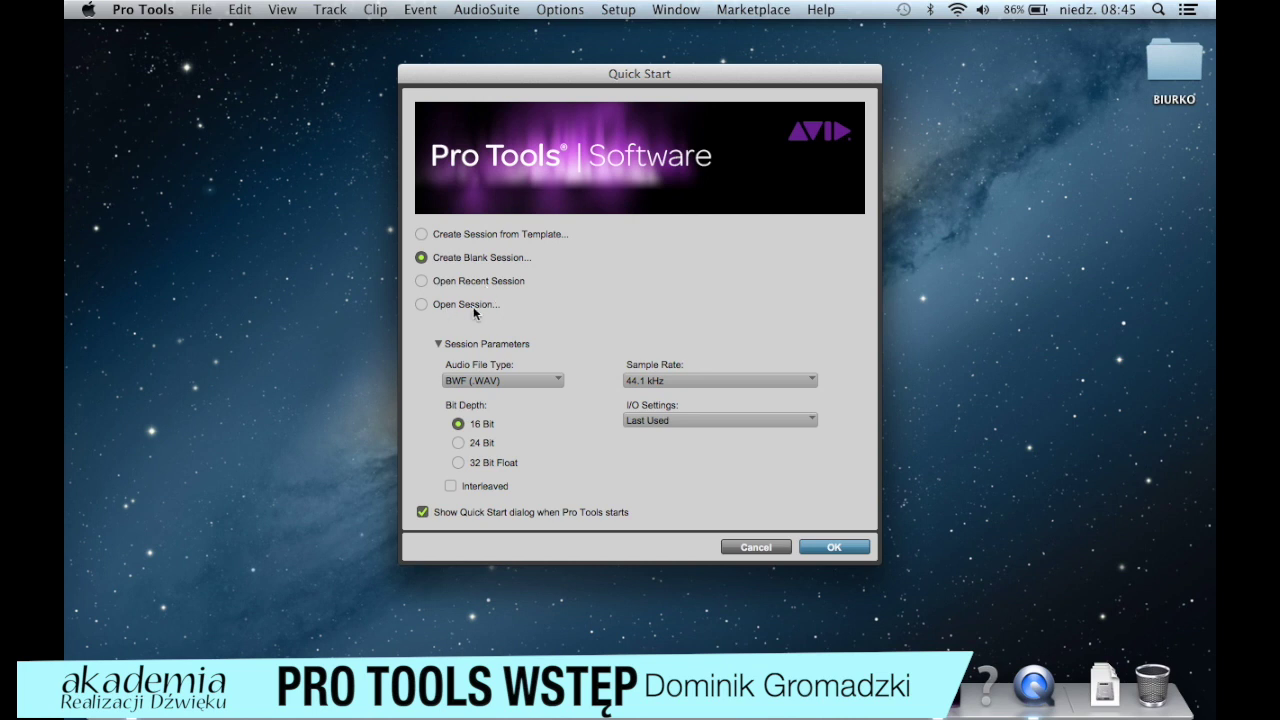
Step: Start a blank session with BWF (.WAV) audio files, 16 Bit depth, a 44.1 kHz sample rate and Last Used I/O settings
click(438, 344)
click(438, 344)
click(539, 382)
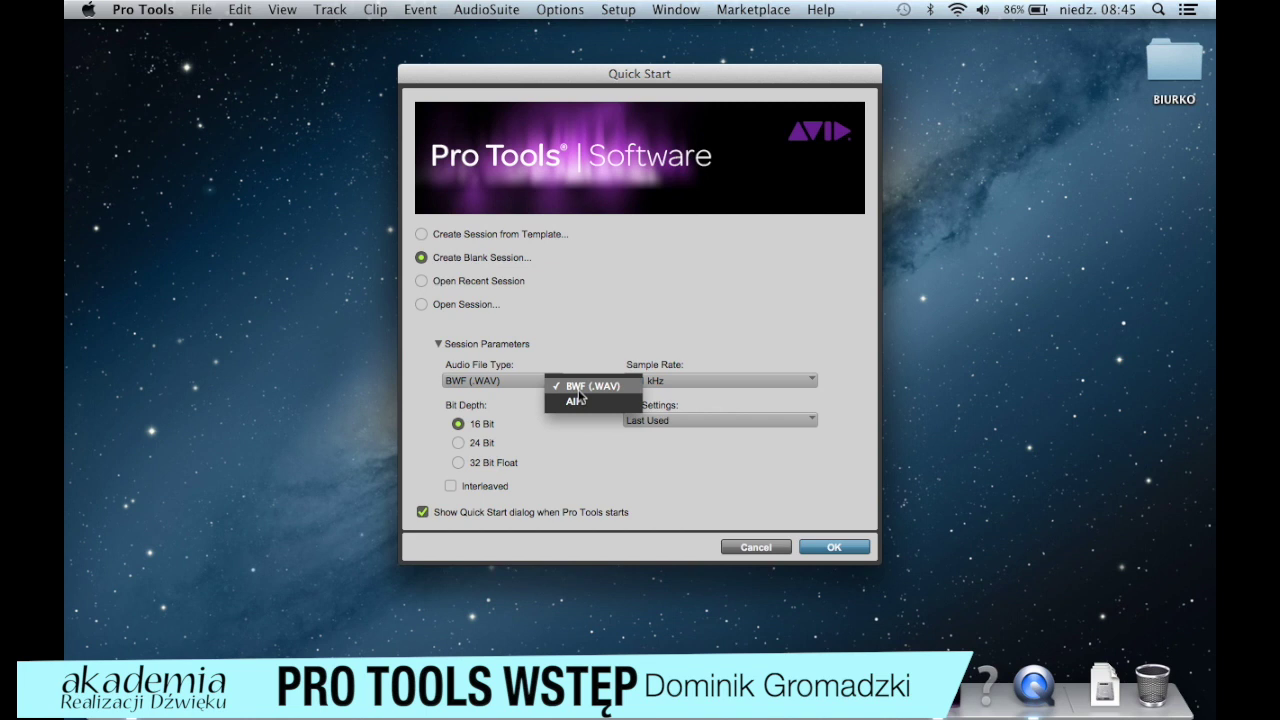
click(577, 359)
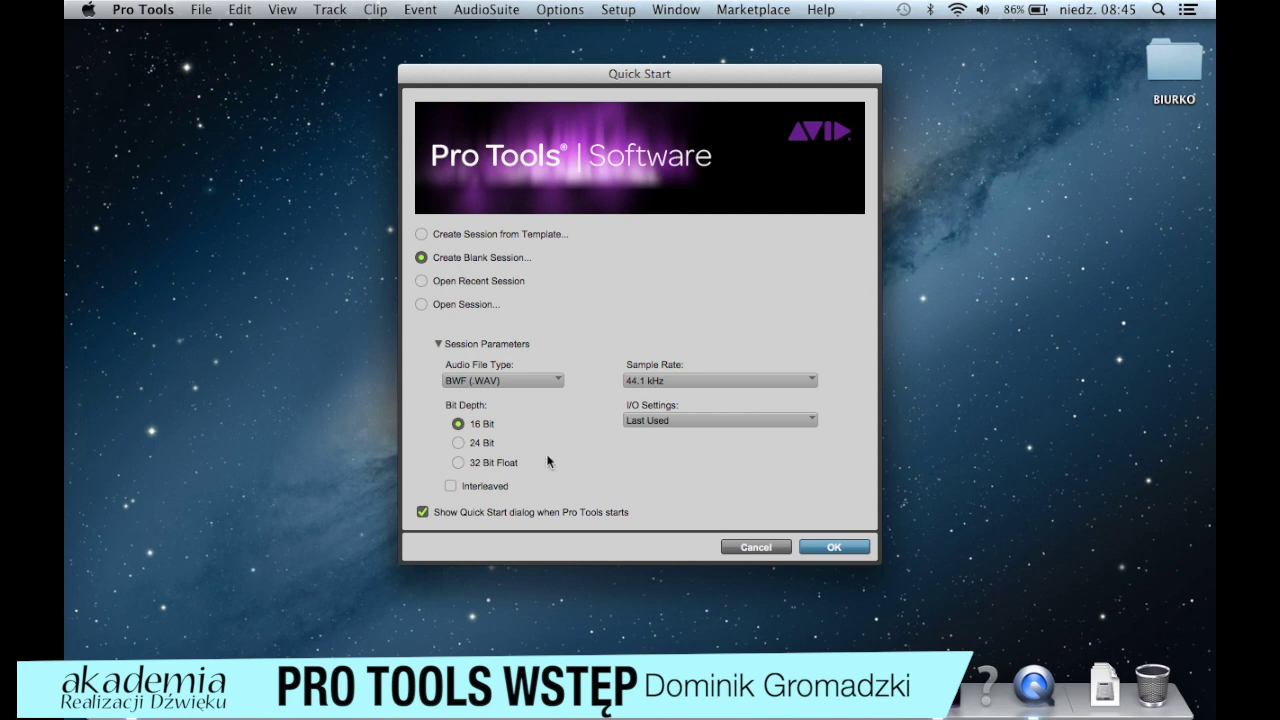
click(699, 382)
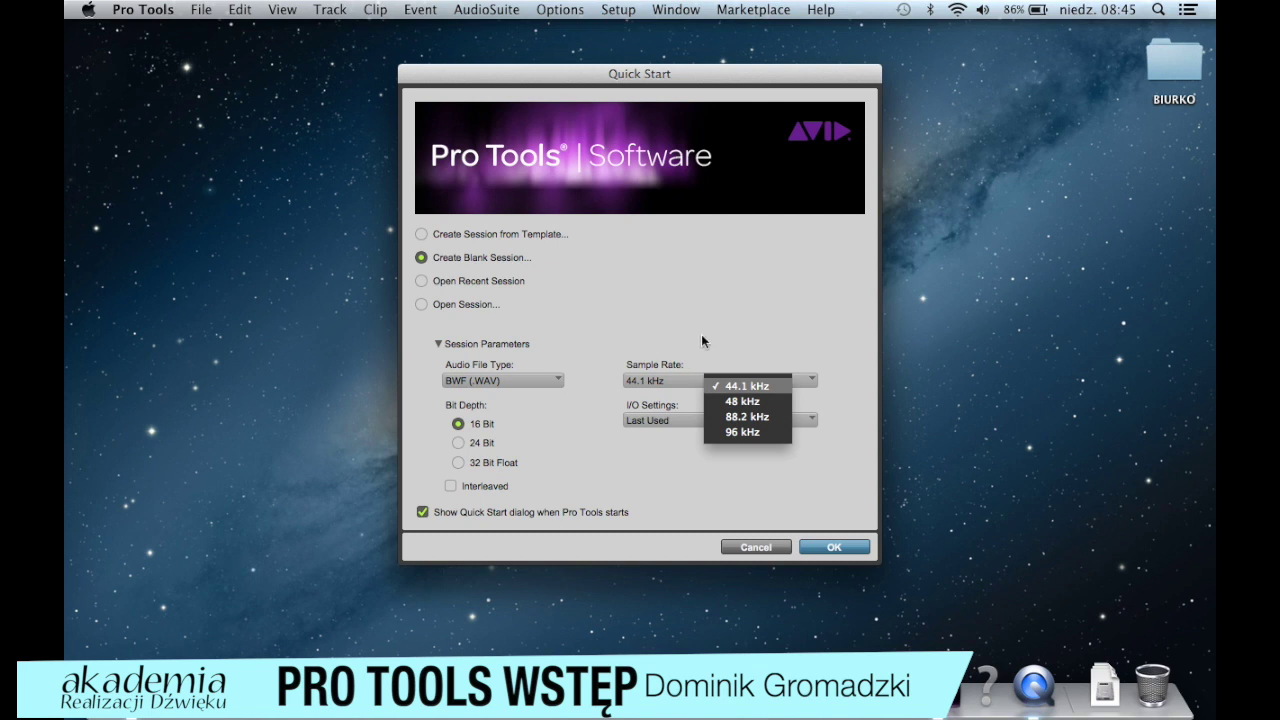
click(702, 341)
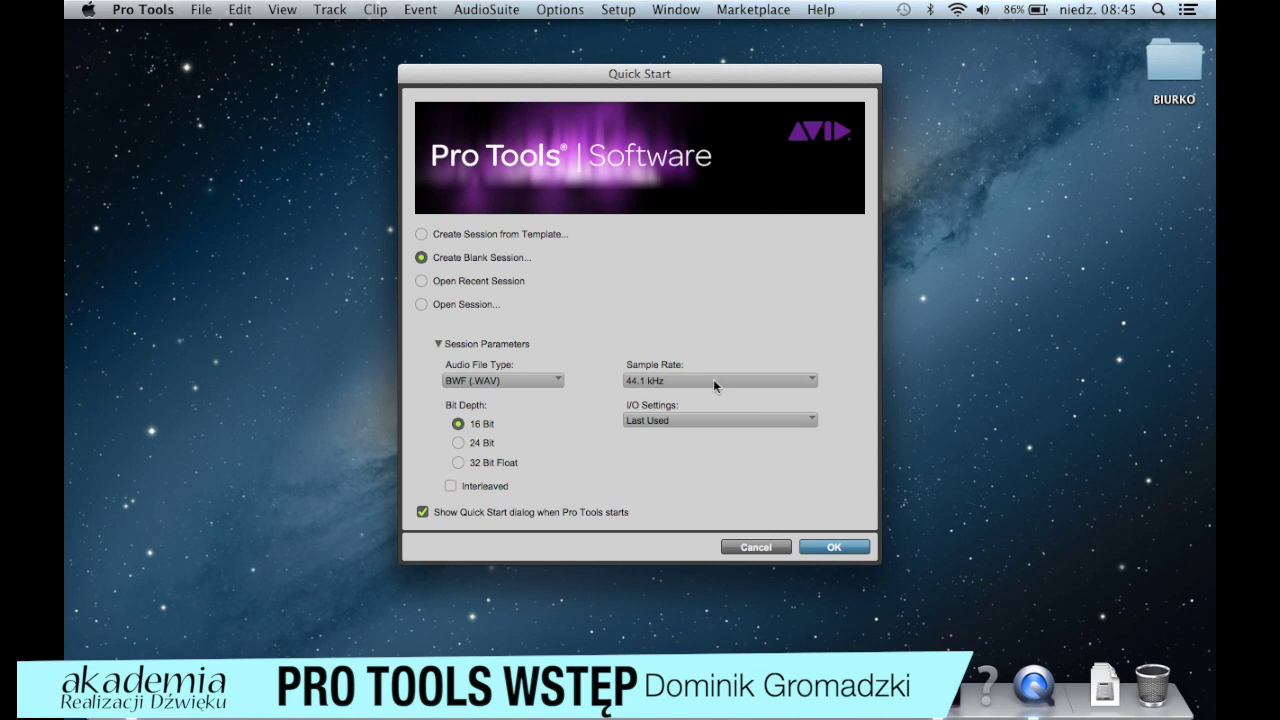
click(766, 423)
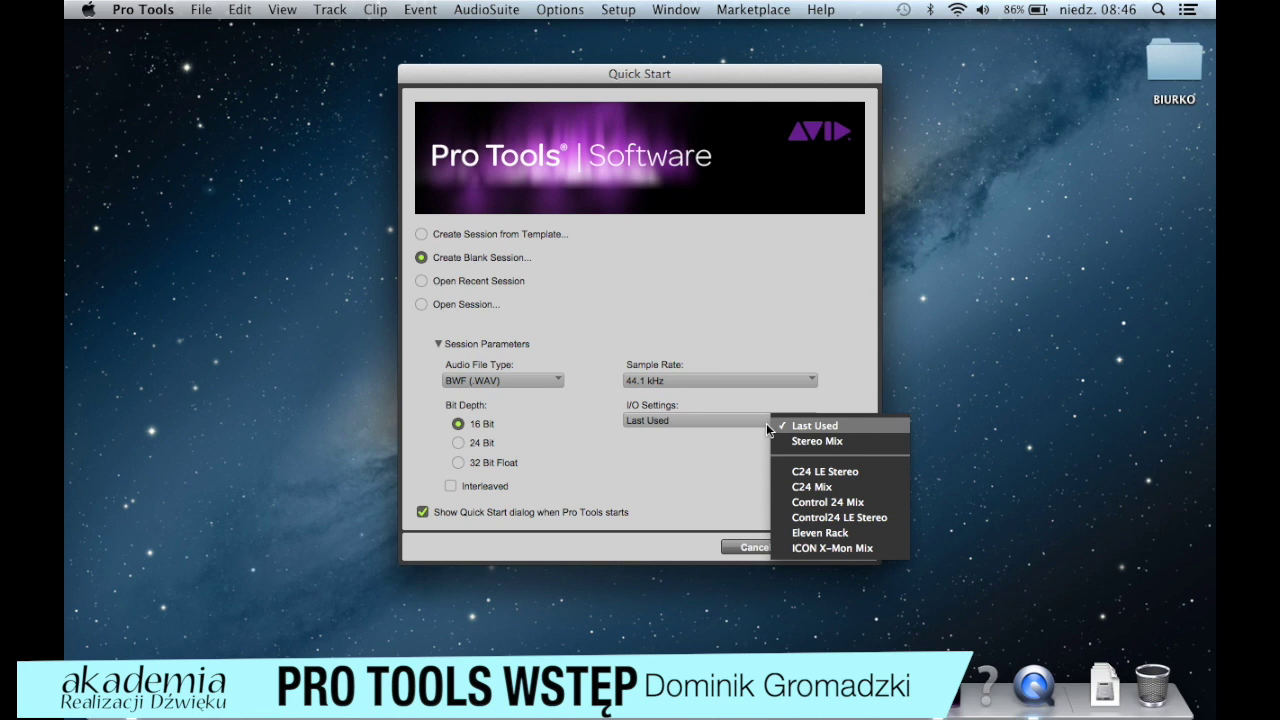
click(629, 455)
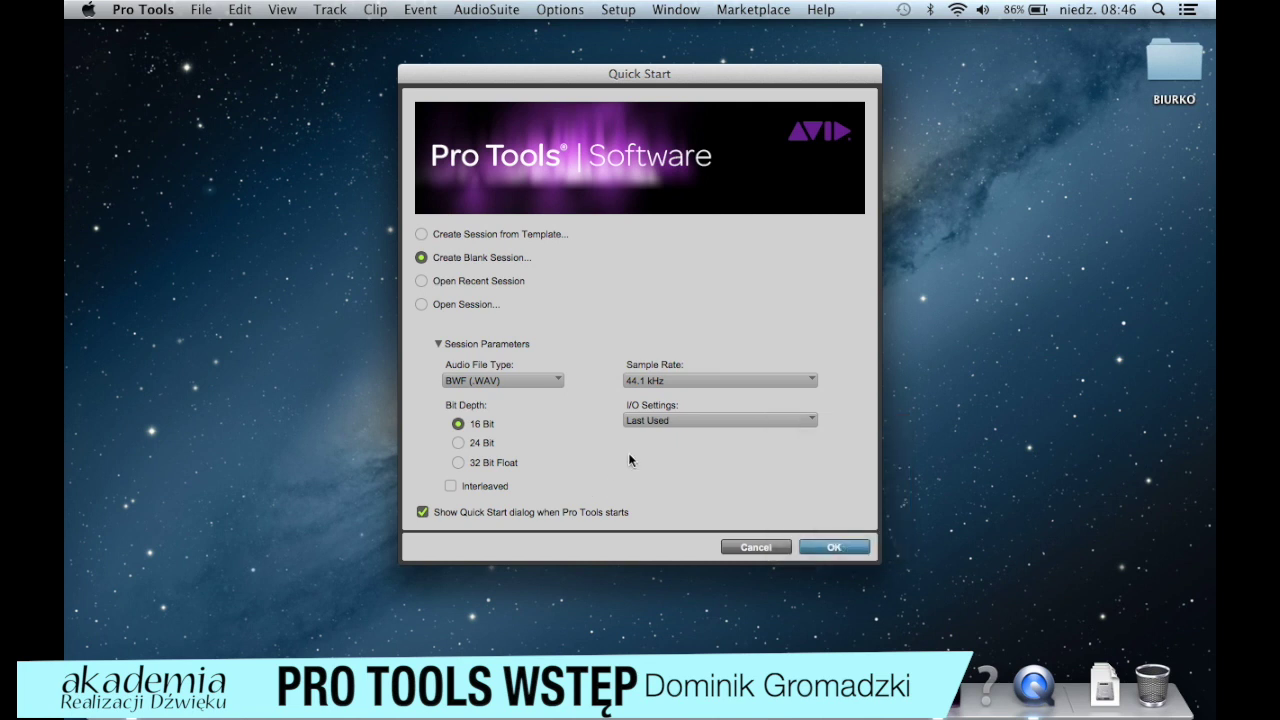
click(834, 546)
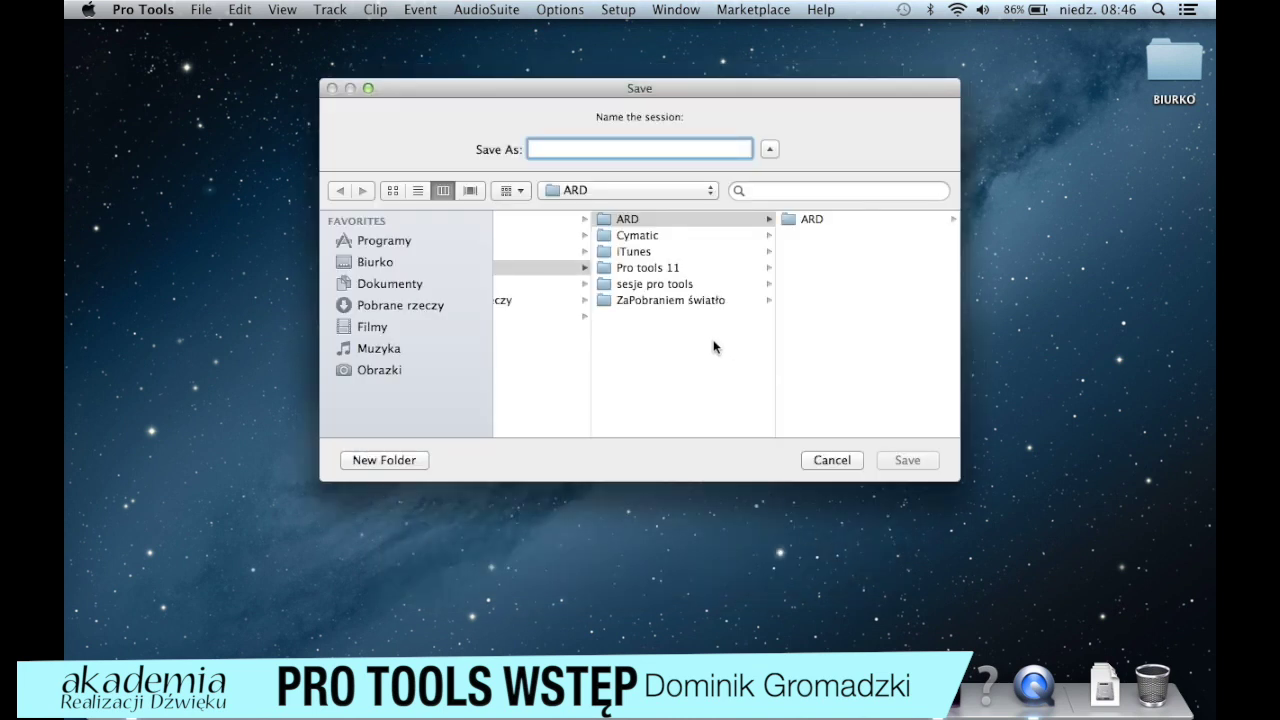
Step: Save the session as ARD in the nested ARD folder, replacing the existing session file
click(819, 220)
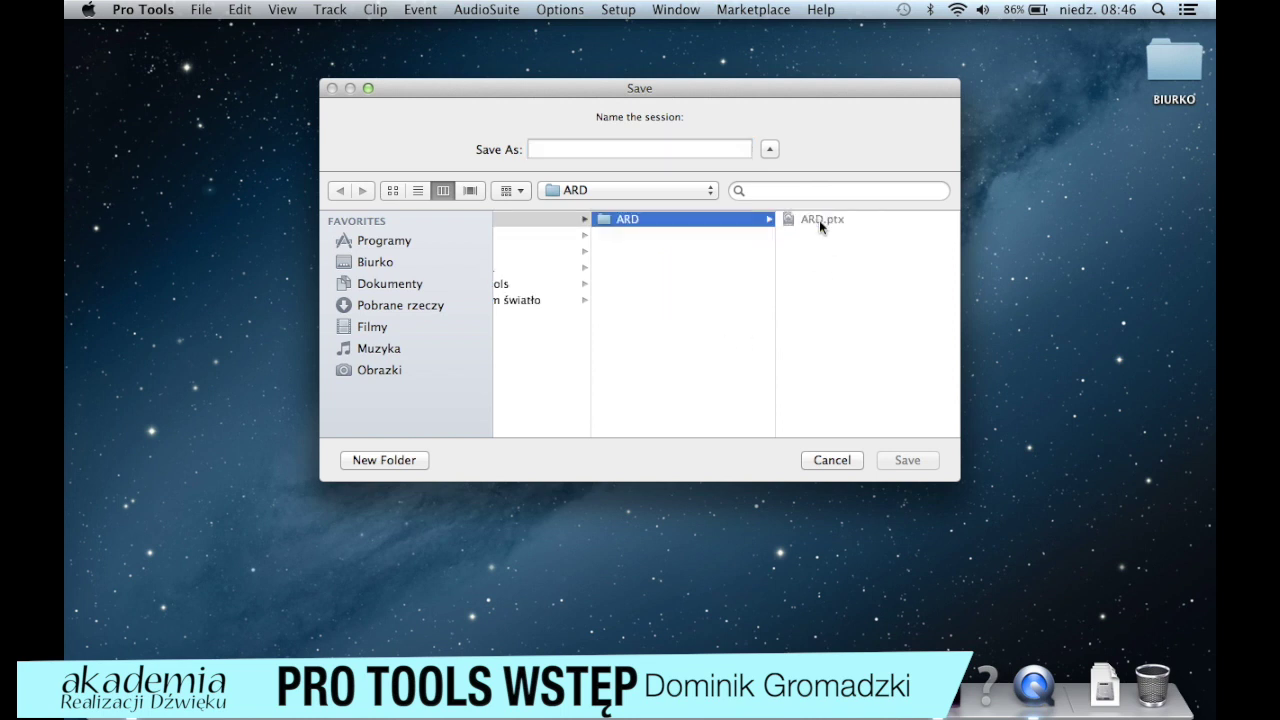
click(640, 147)
text(ARD)
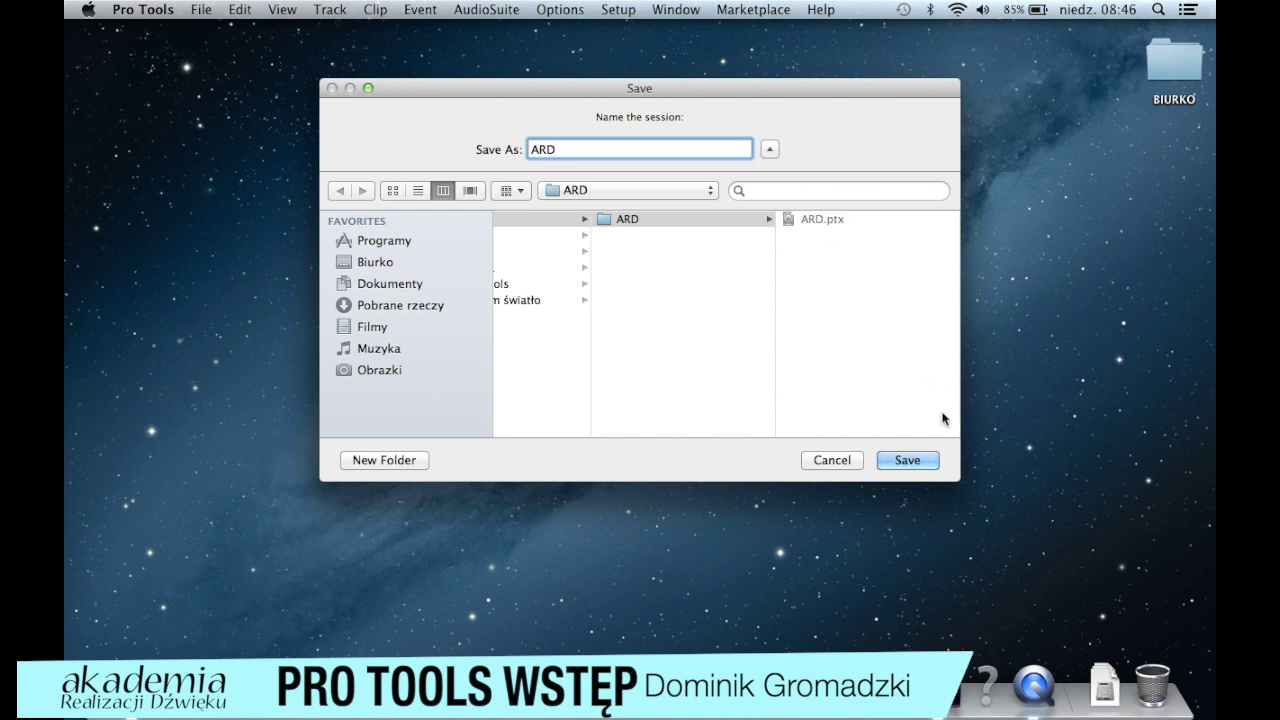
click(910, 461)
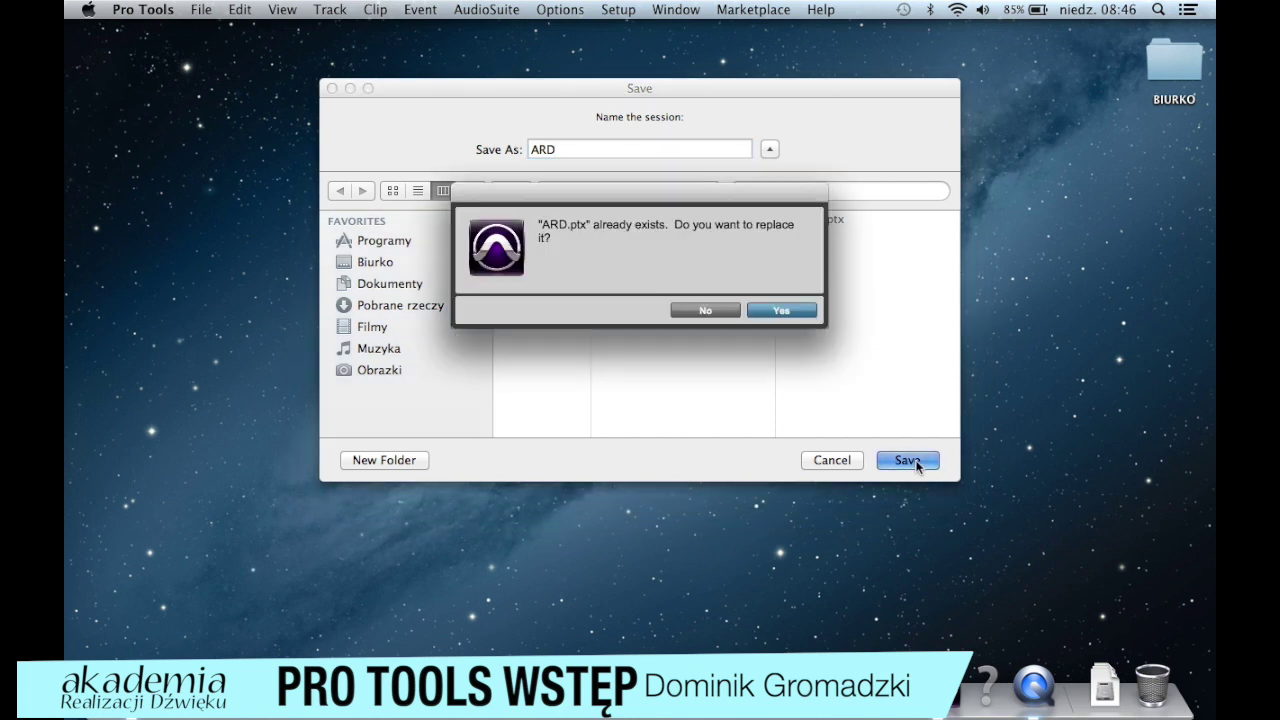
click(781, 311)
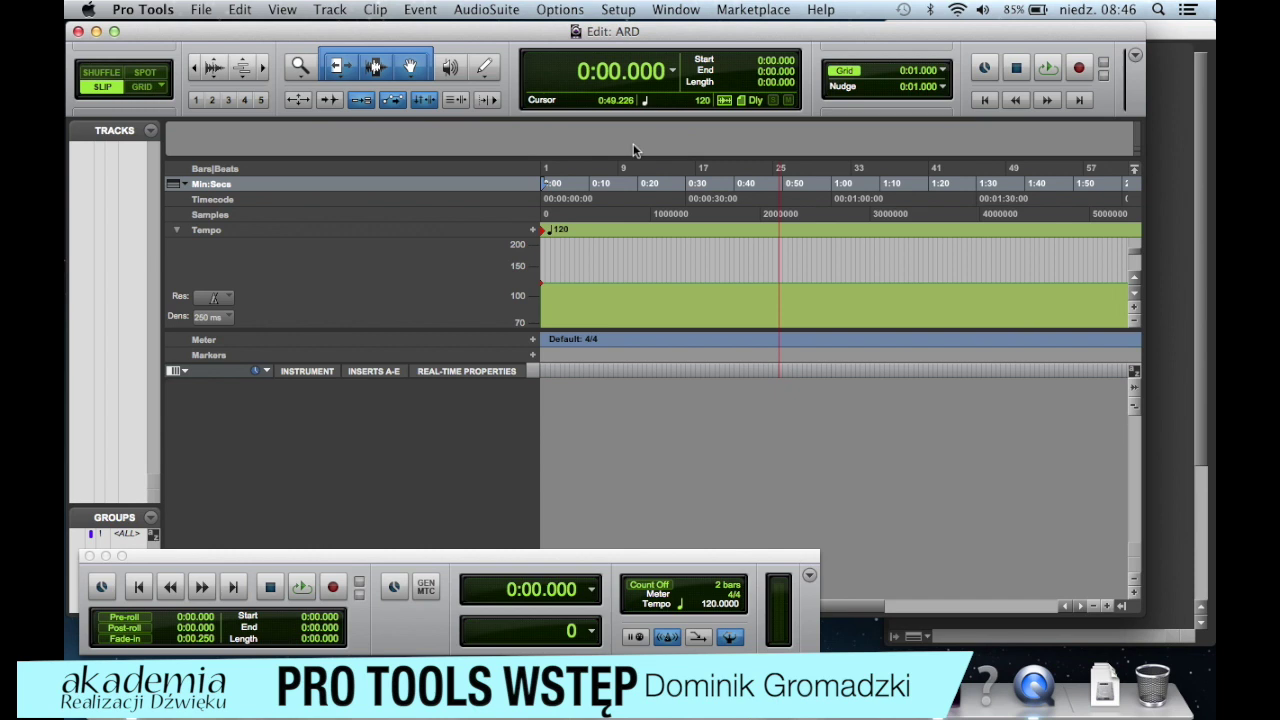
Step: View the session's Mix window and return to the Edit window
key(ctrl+Down)
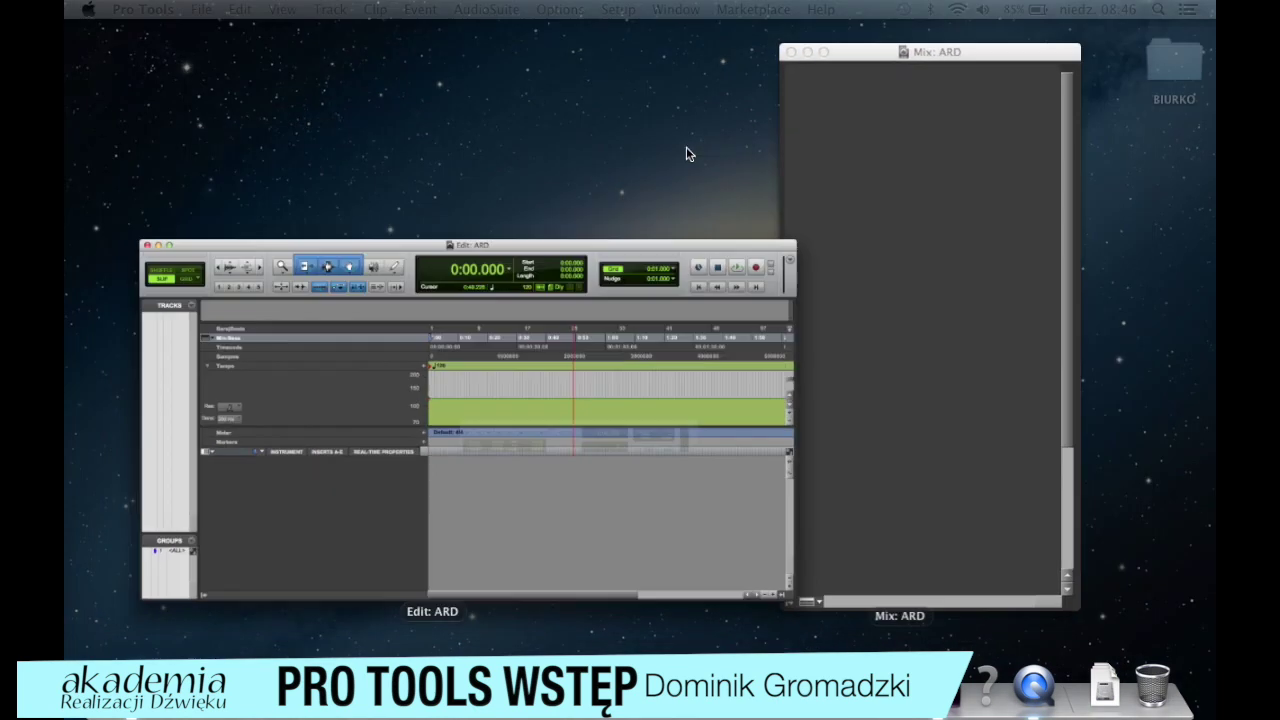
click(840, 205)
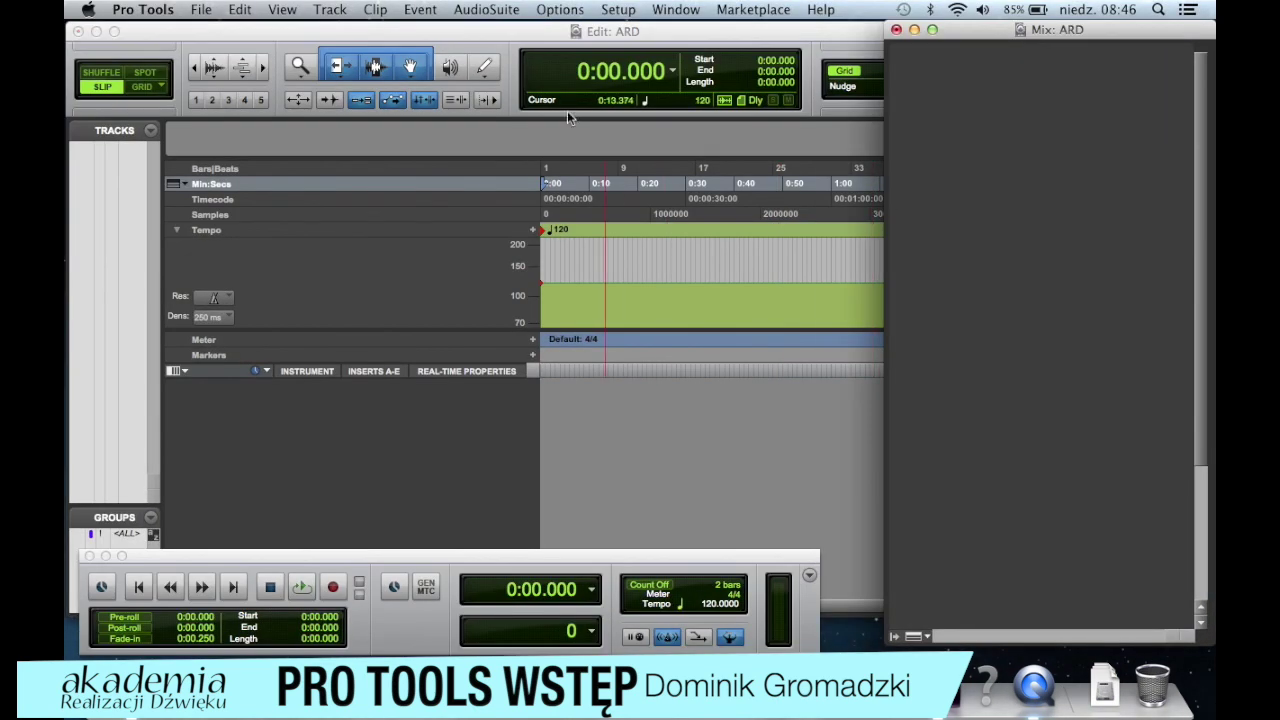
click(482, 34)
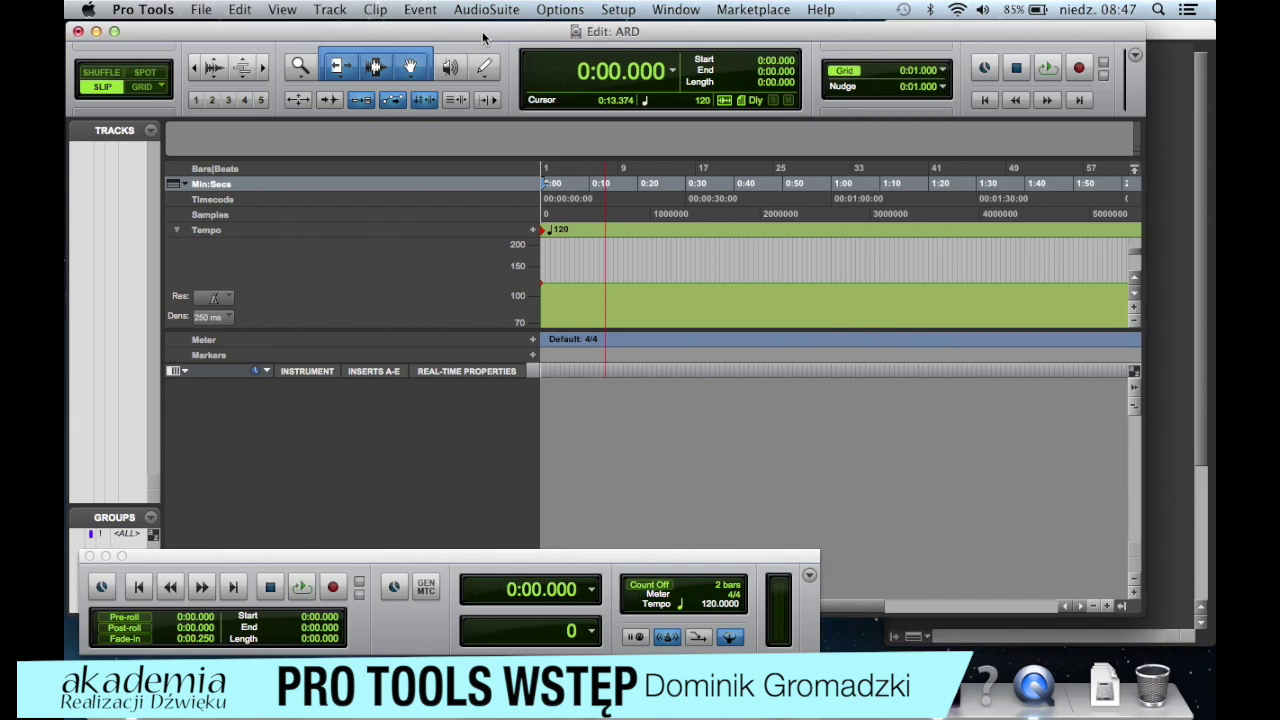
click(690, 9)
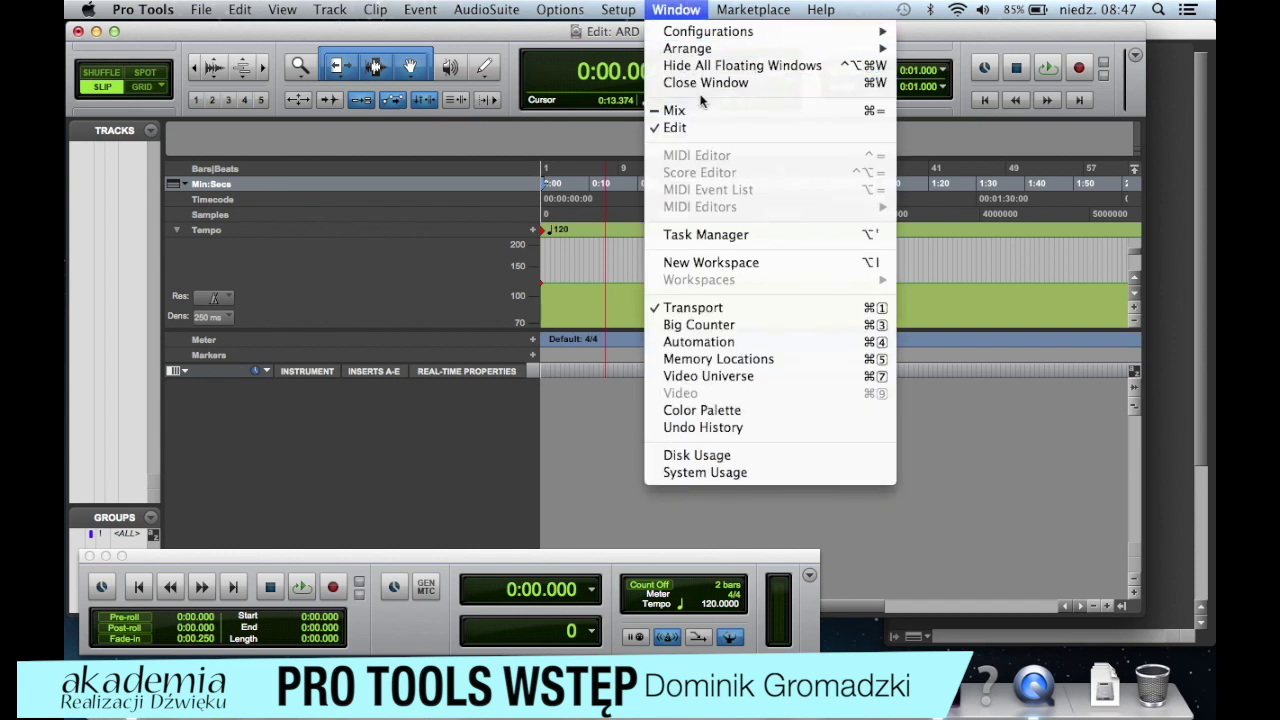
click(701, 129)
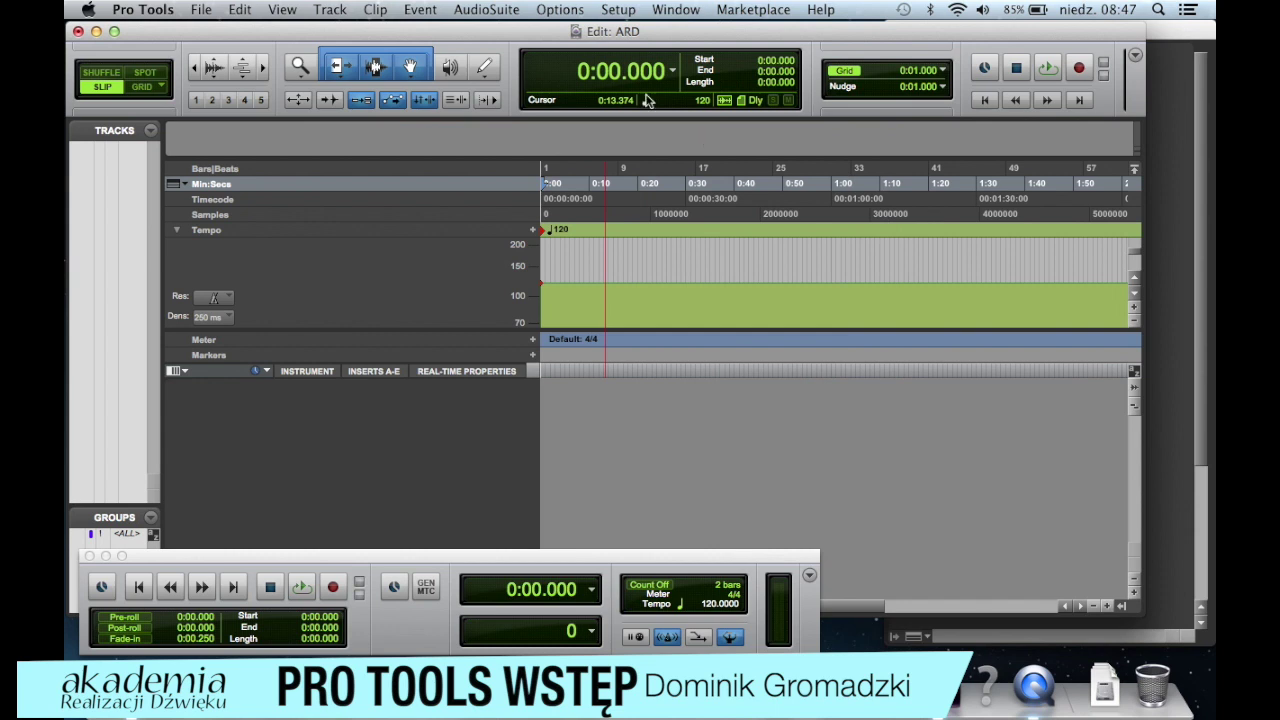
key(ctrl+Down)
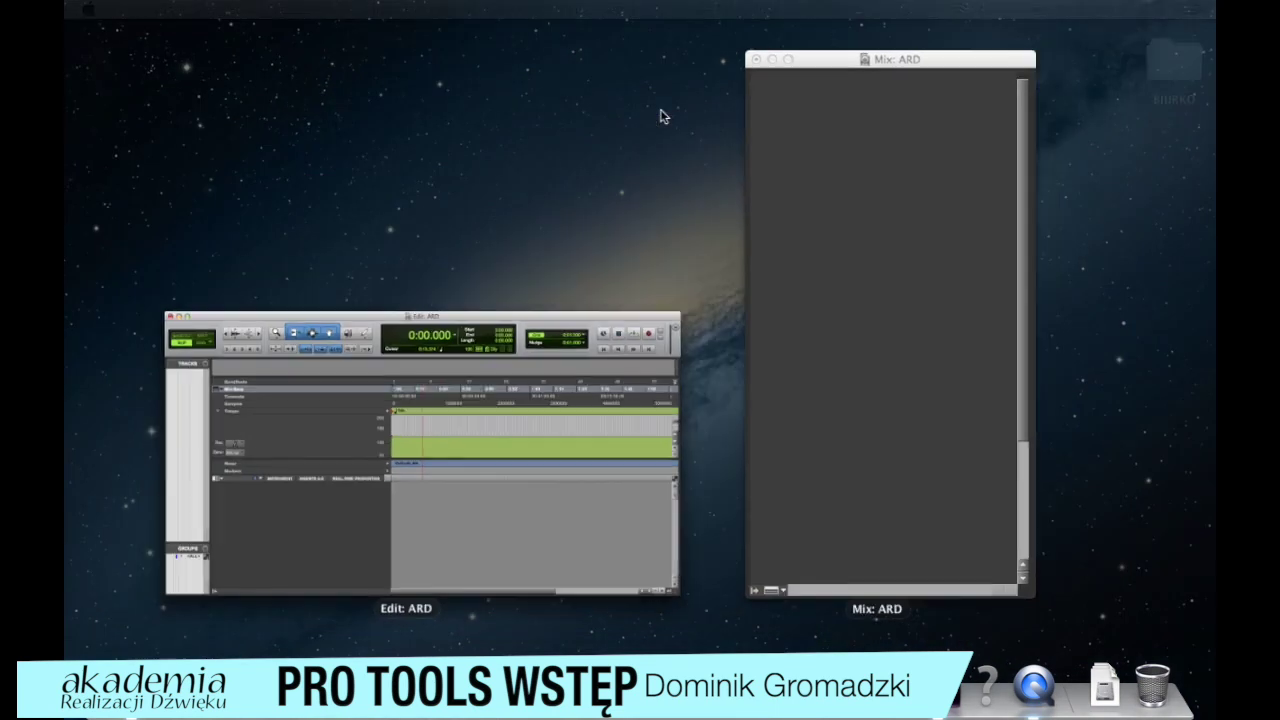
click(536, 418)
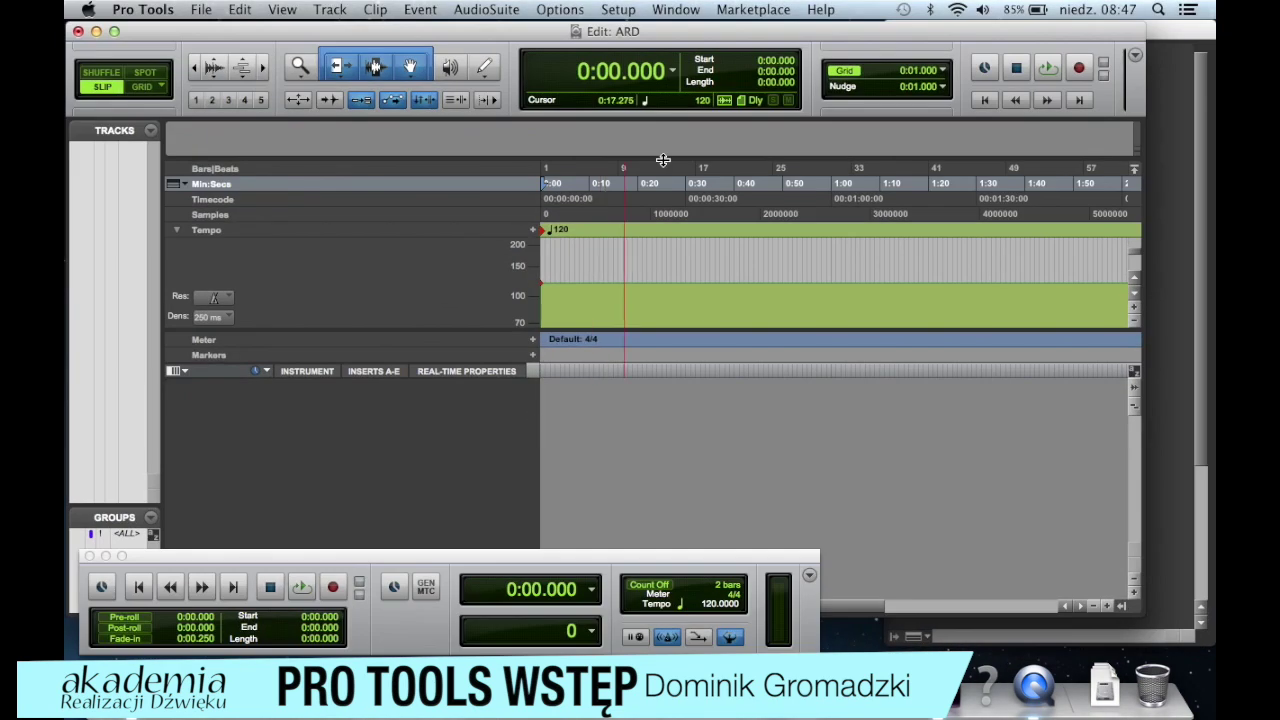
mouse_move(770, 31)
mouse_down()
mouse_move(803, 57)
mouse_move(715, 33)
mouse_move(773, 27)
mouse_up()
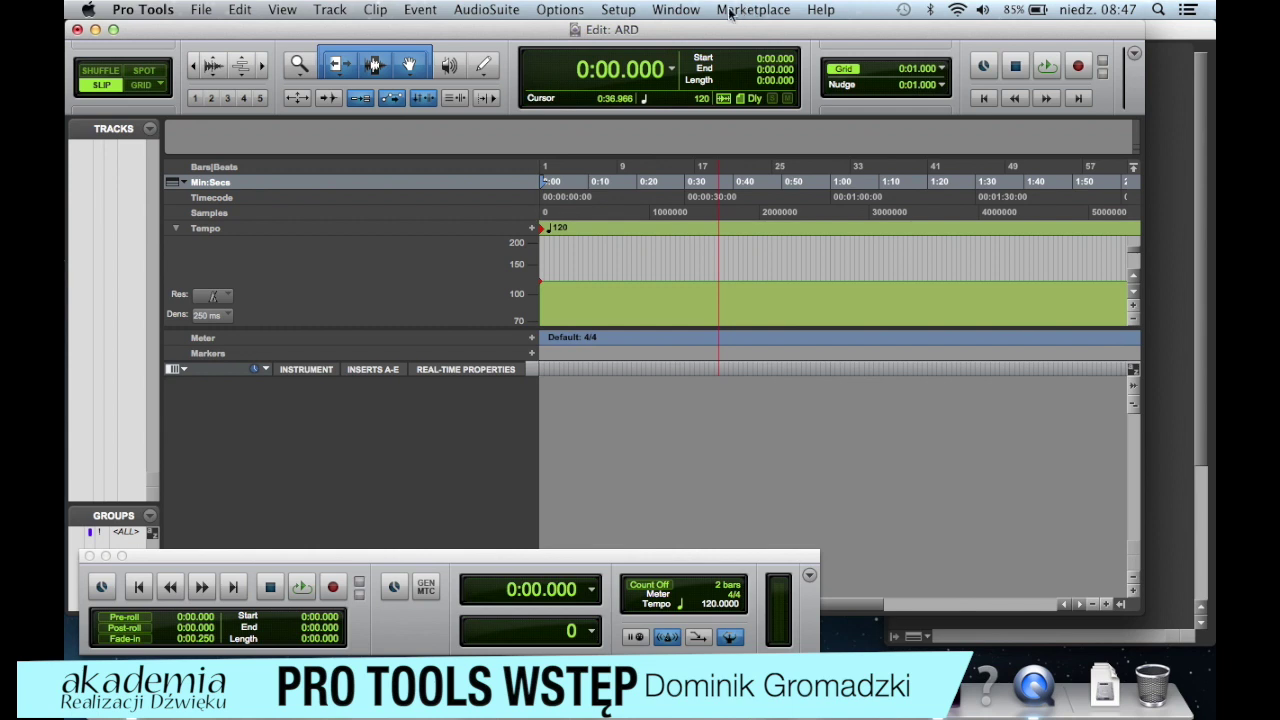
Step: Bring the Mix window forward over the Edit window's right half and move the Transport window down out of the way
click(697, 12)
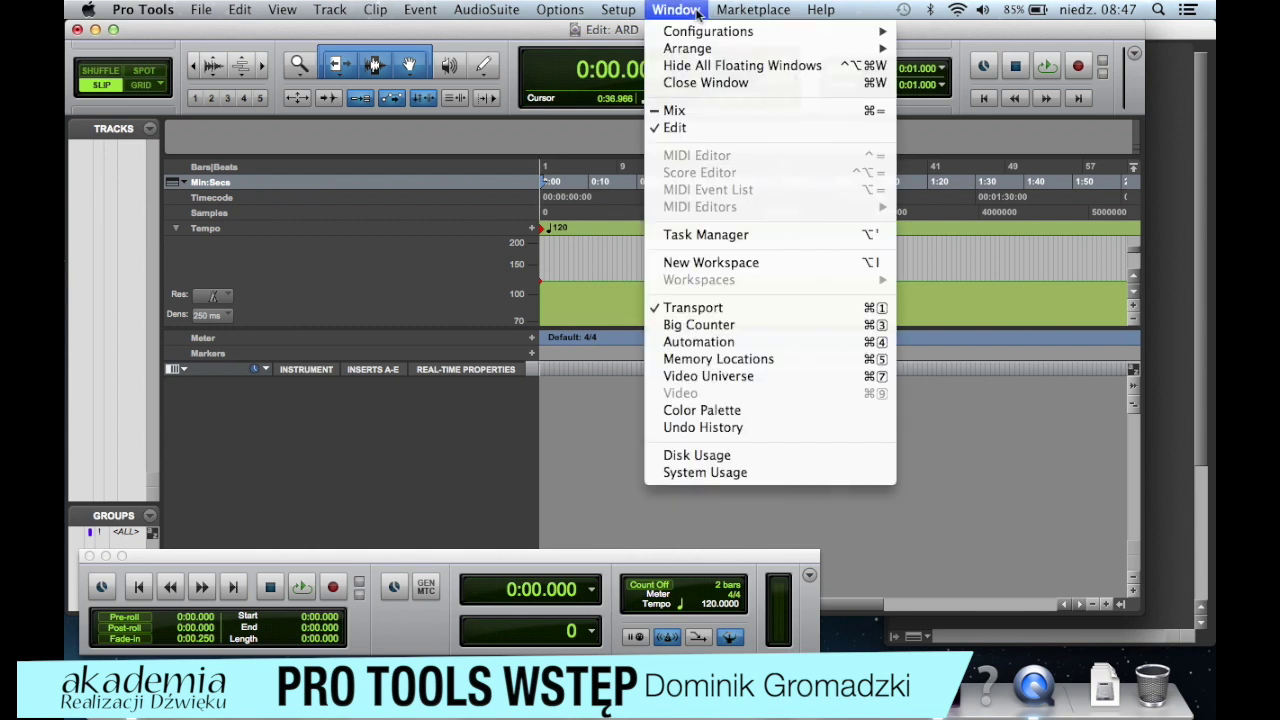
click(719, 117)
drag(998, 35, 727, 8)
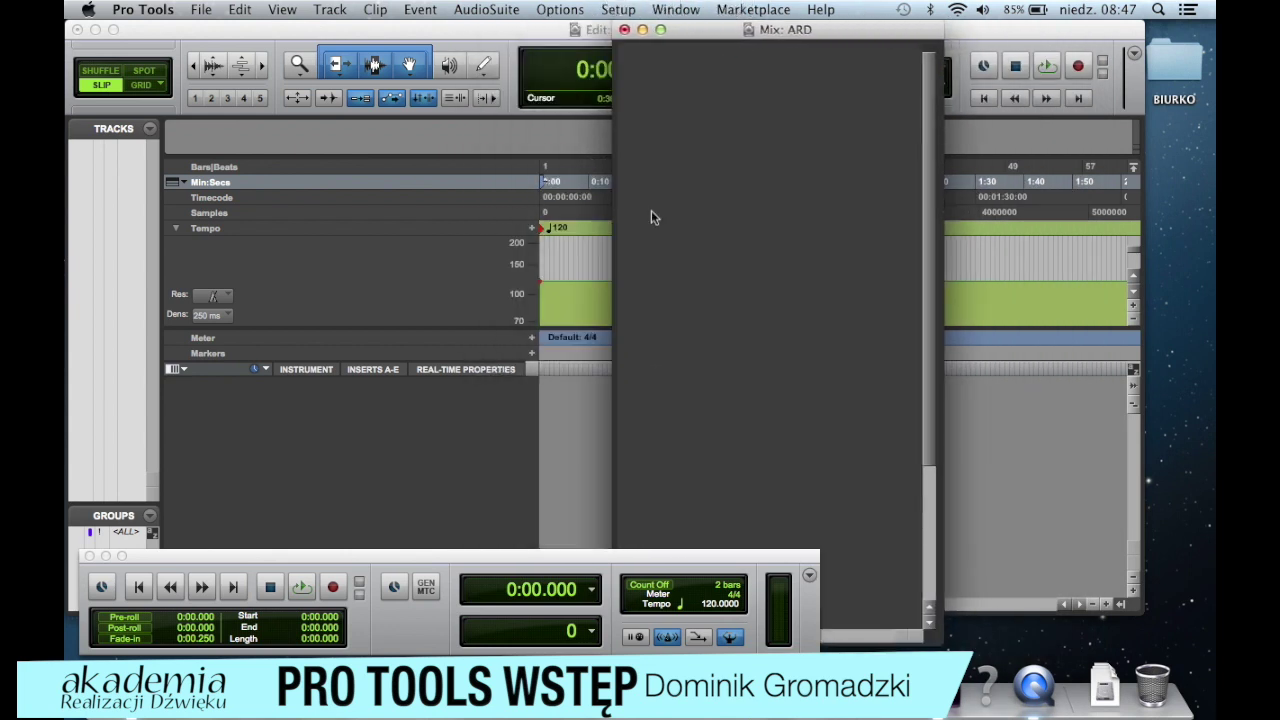
drag(707, 561, 712, 647)
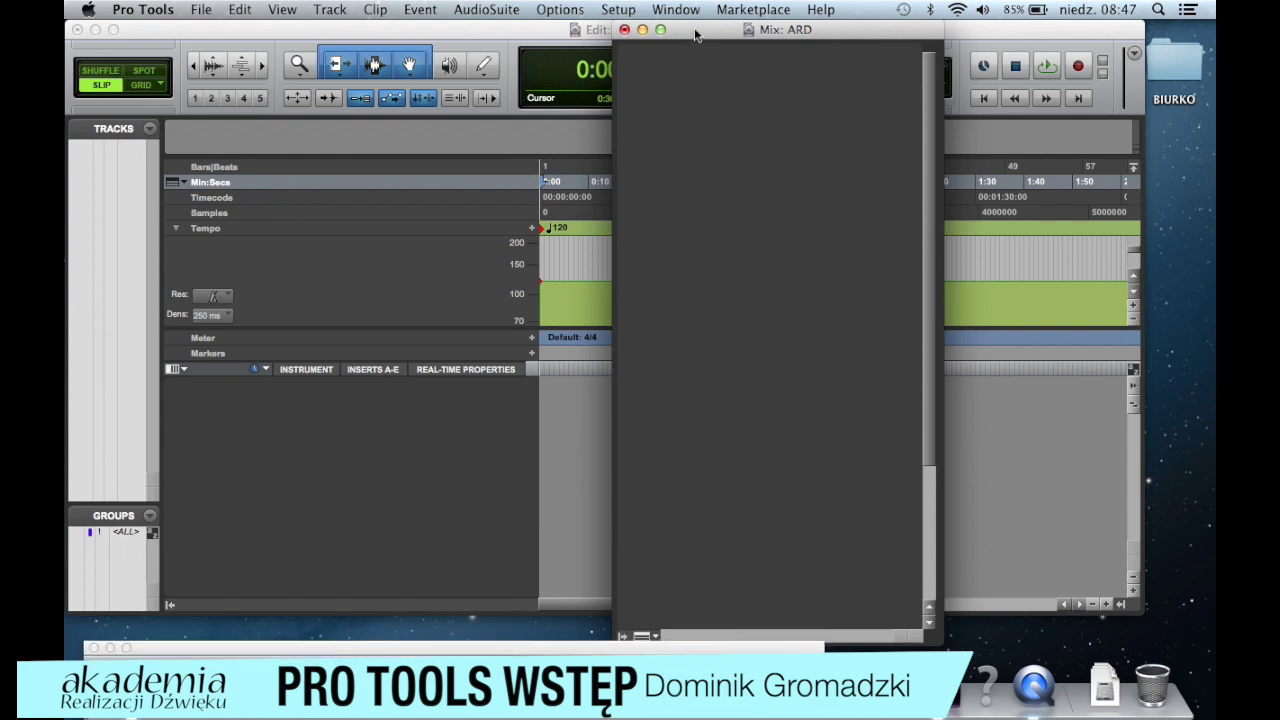
drag(691, 30, 818, 16)
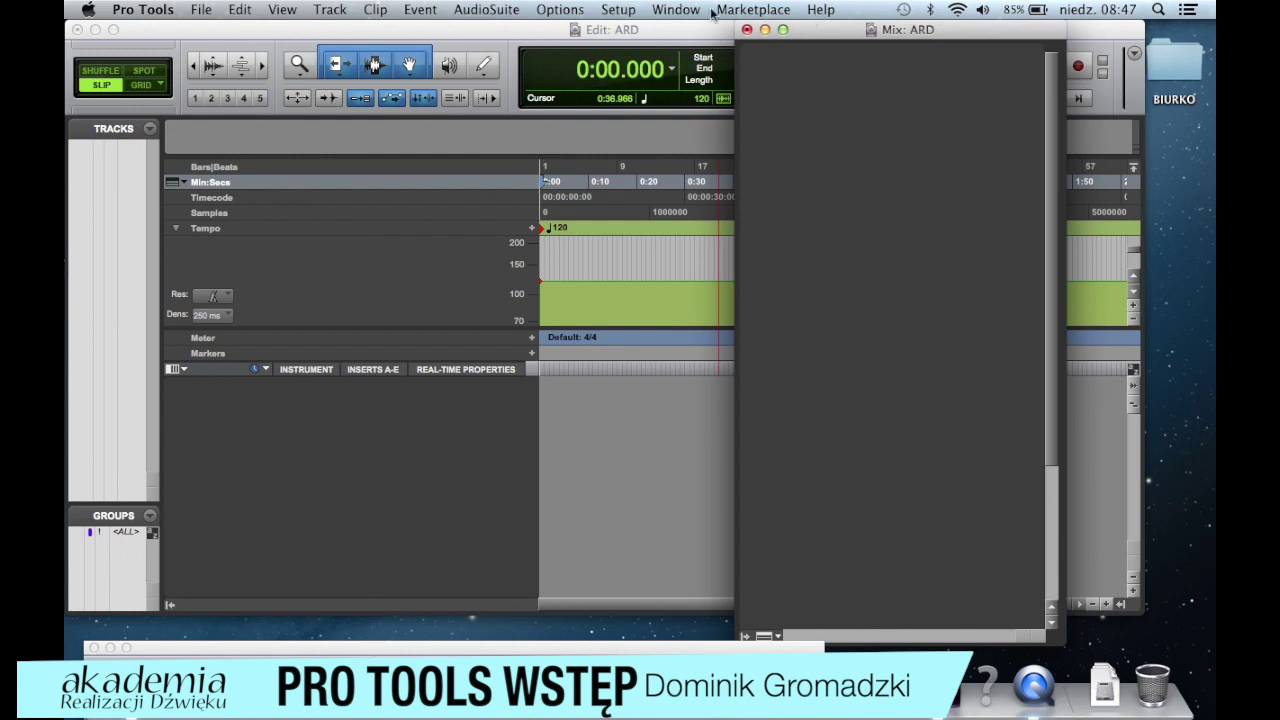
Step: Hide the Transport window, show it again and place it higher over the Edit window
click(658, 10)
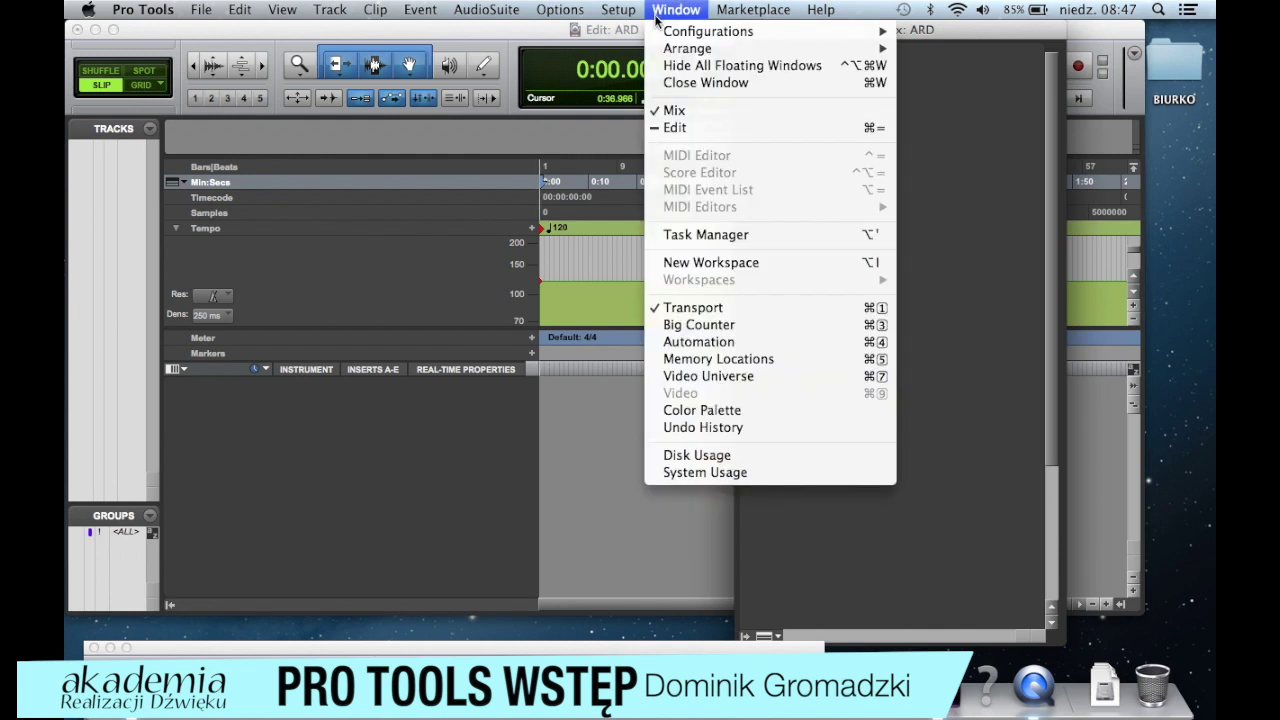
click(722, 305)
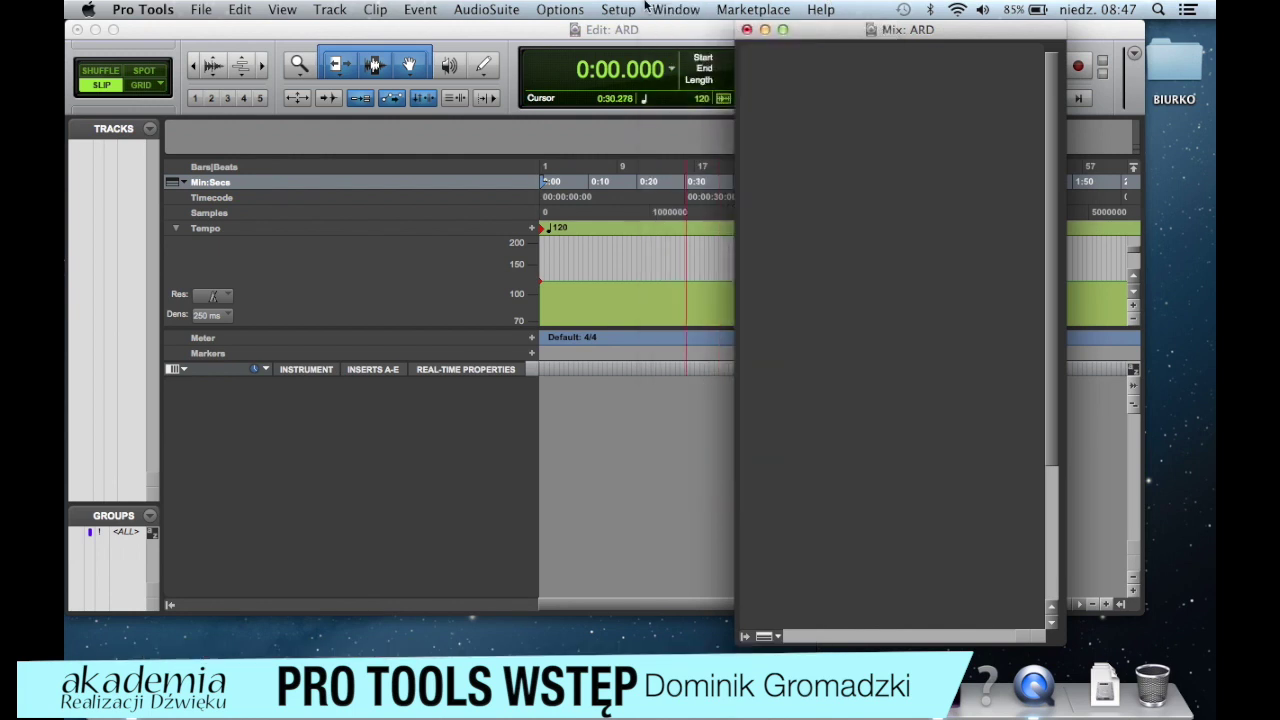
click(650, 9)
click(702, 308)
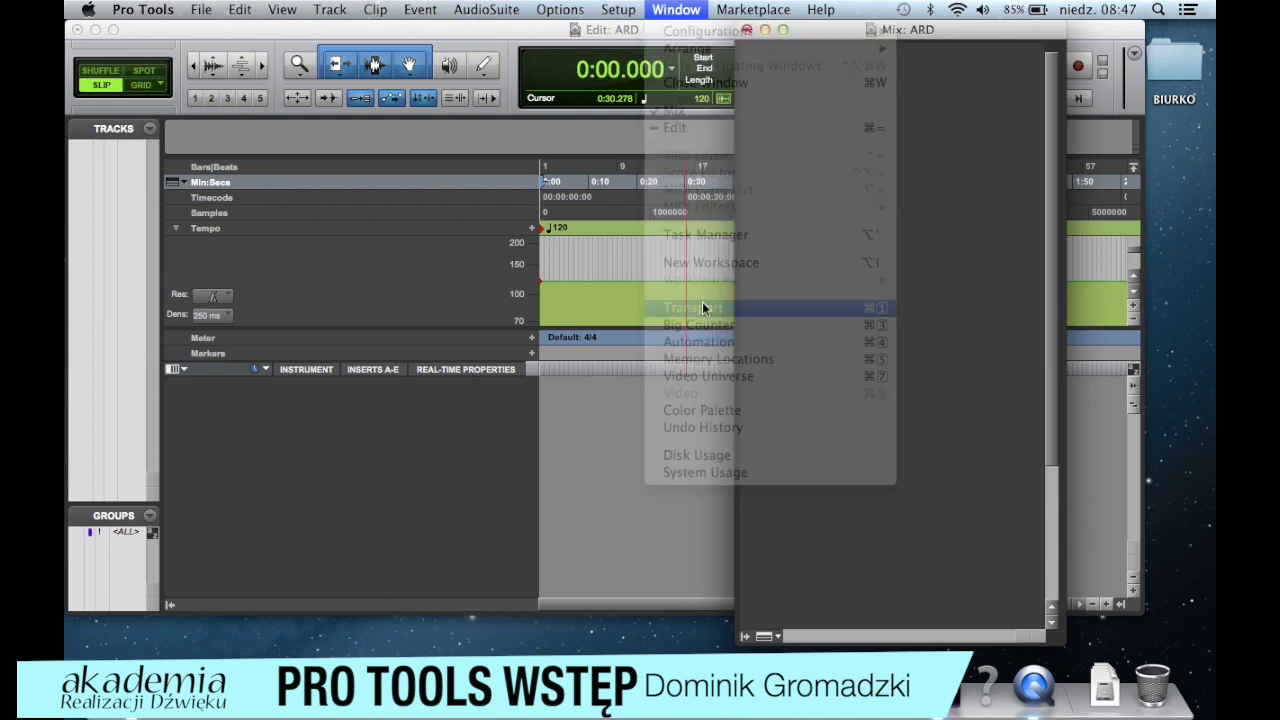
drag(600, 557, 608, 456)
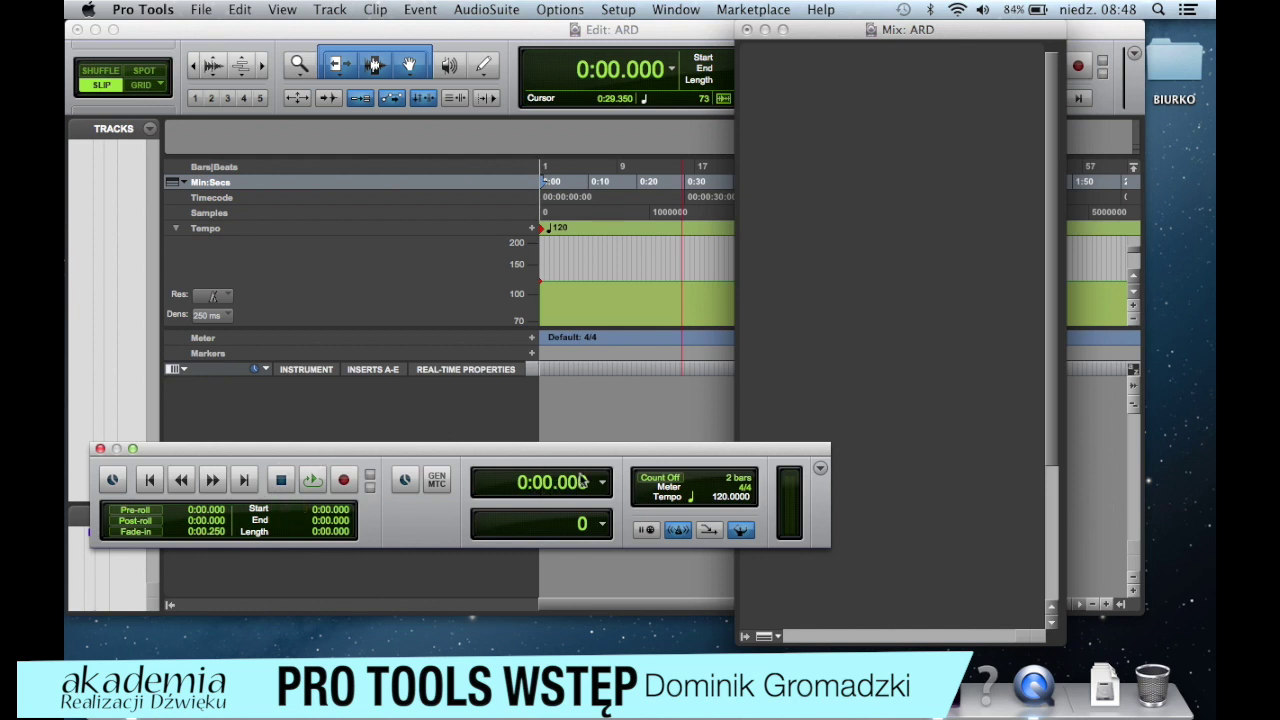
click(670, 536)
click(670, 536)
click(670, 536)
click(670, 536)
Step: Open a new Workspace browser from the Edit window, move it clear of the Transport window to view its locations, and close it
click(660, 30)
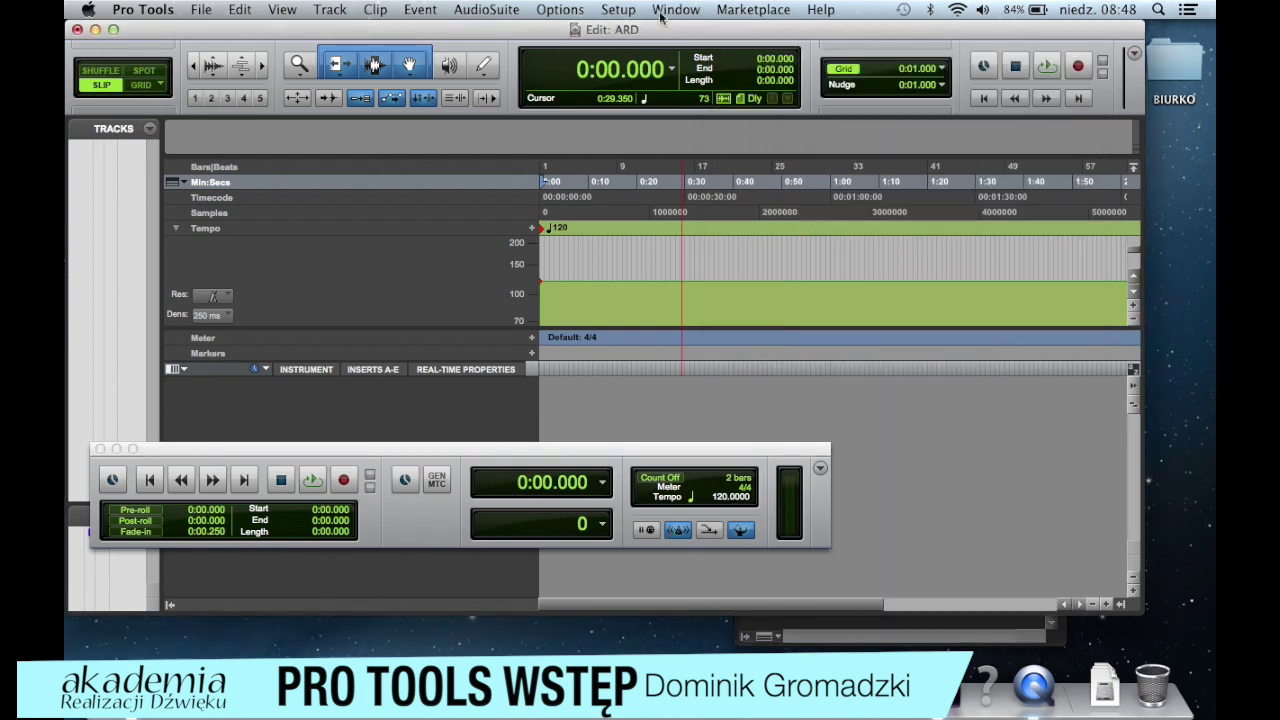
click(676, 9)
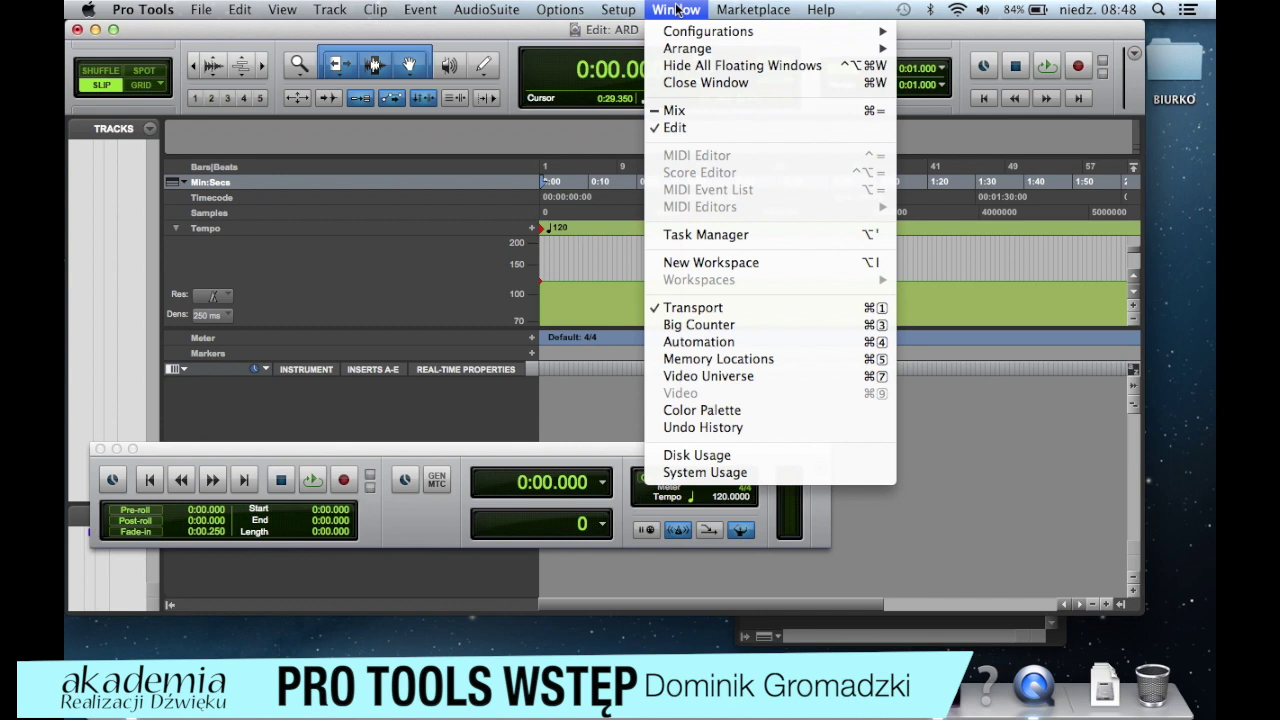
click(734, 263)
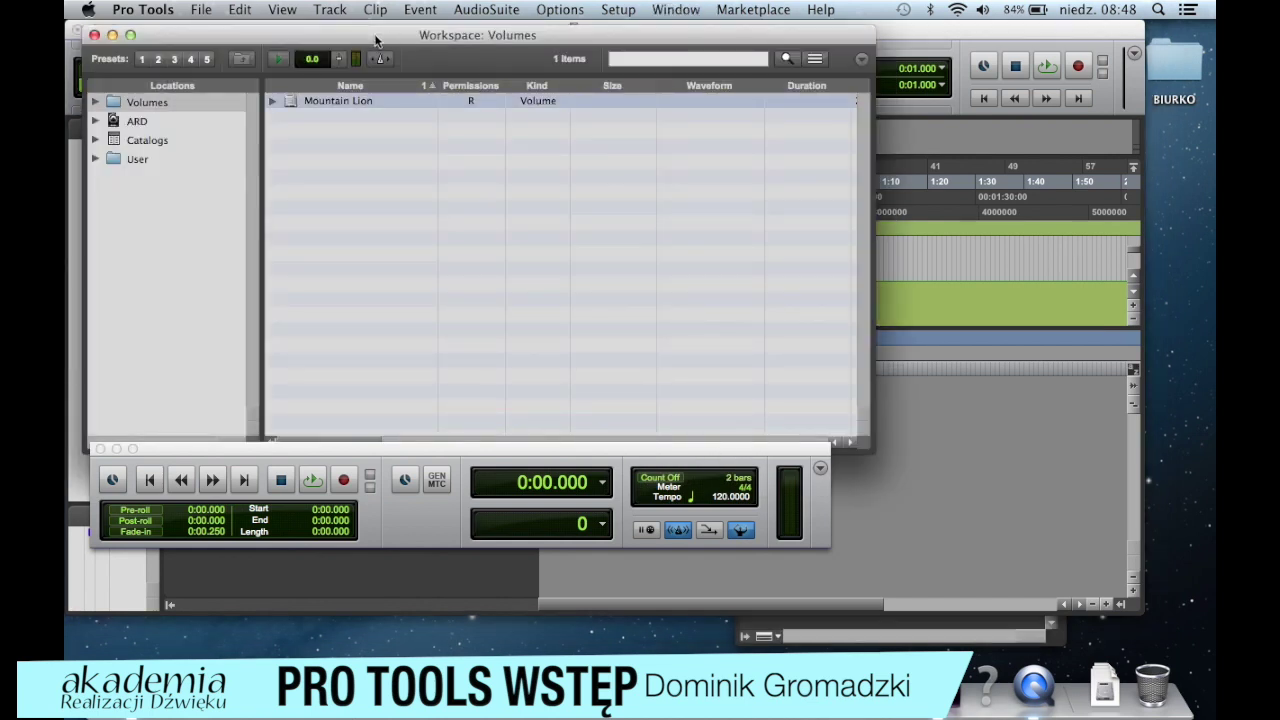
drag(366, 34, 460, 15)
drag(470, 450, 488, 537)
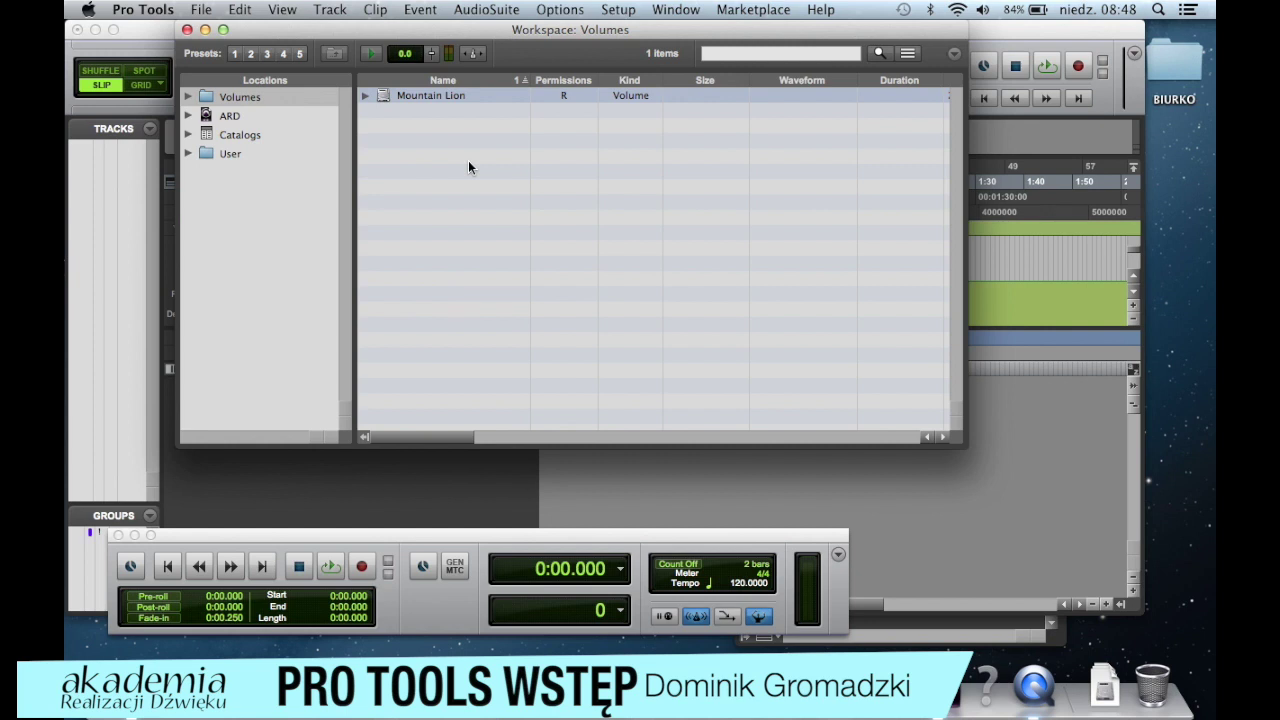
drag(336, 33, 421, 99)
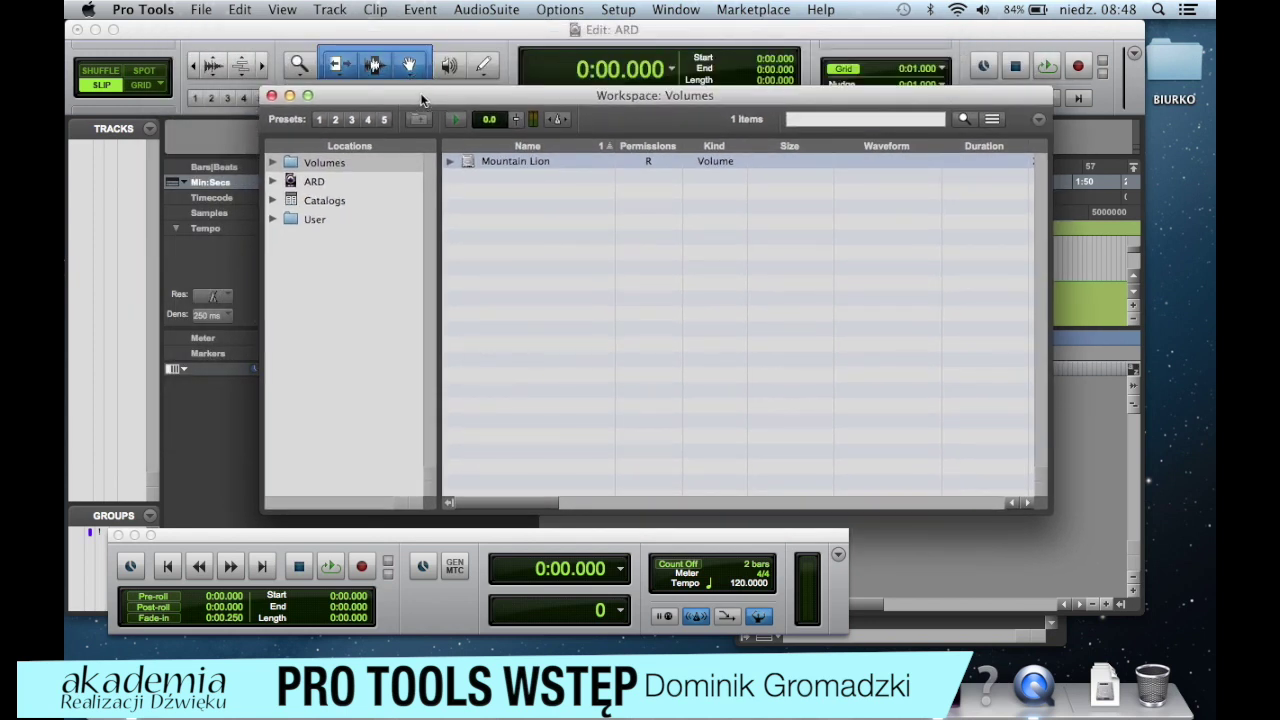
click(272, 96)
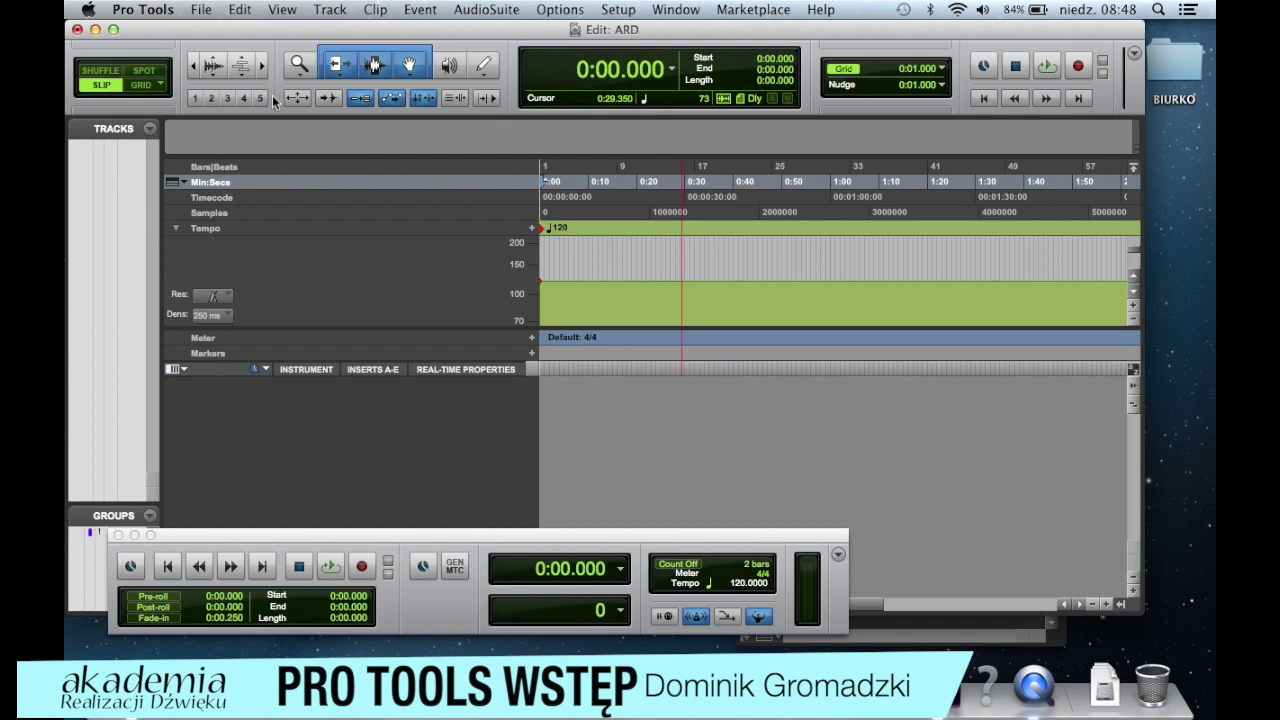
Step: Start creating new tracks, add a second row to the setup, and define the first row as one stereo audio track
click(338, 10)
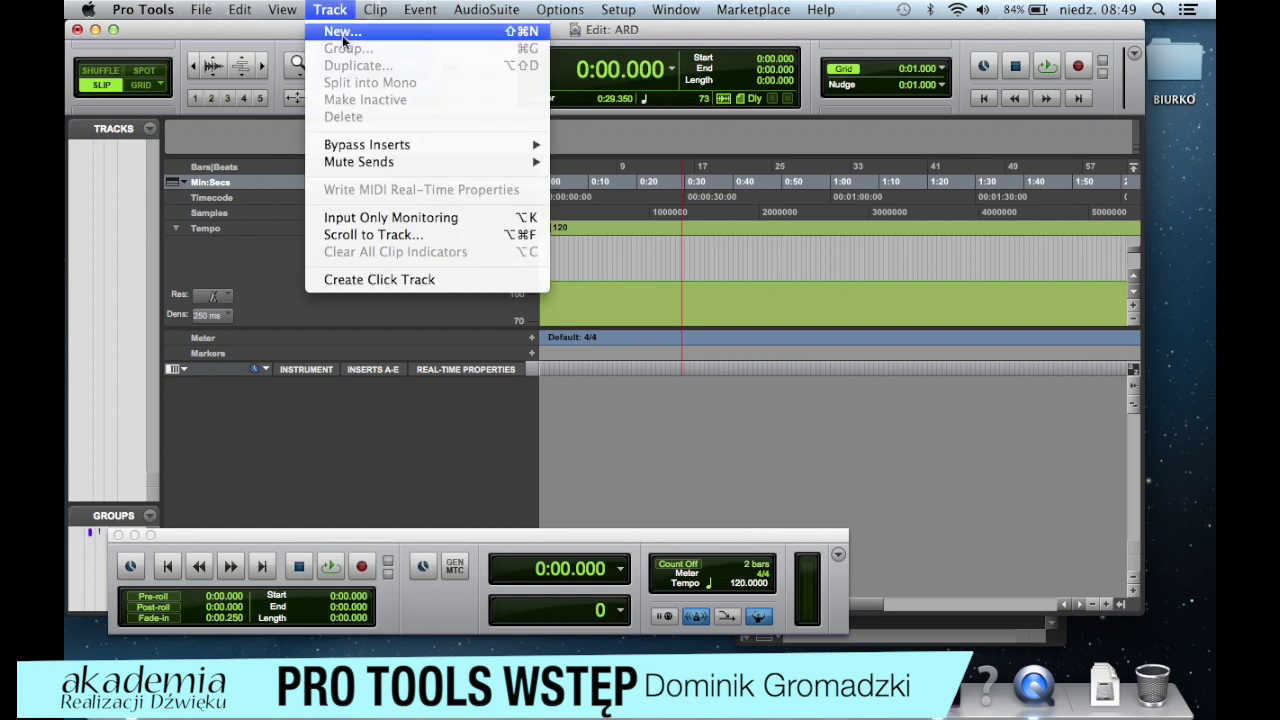
click(342, 34)
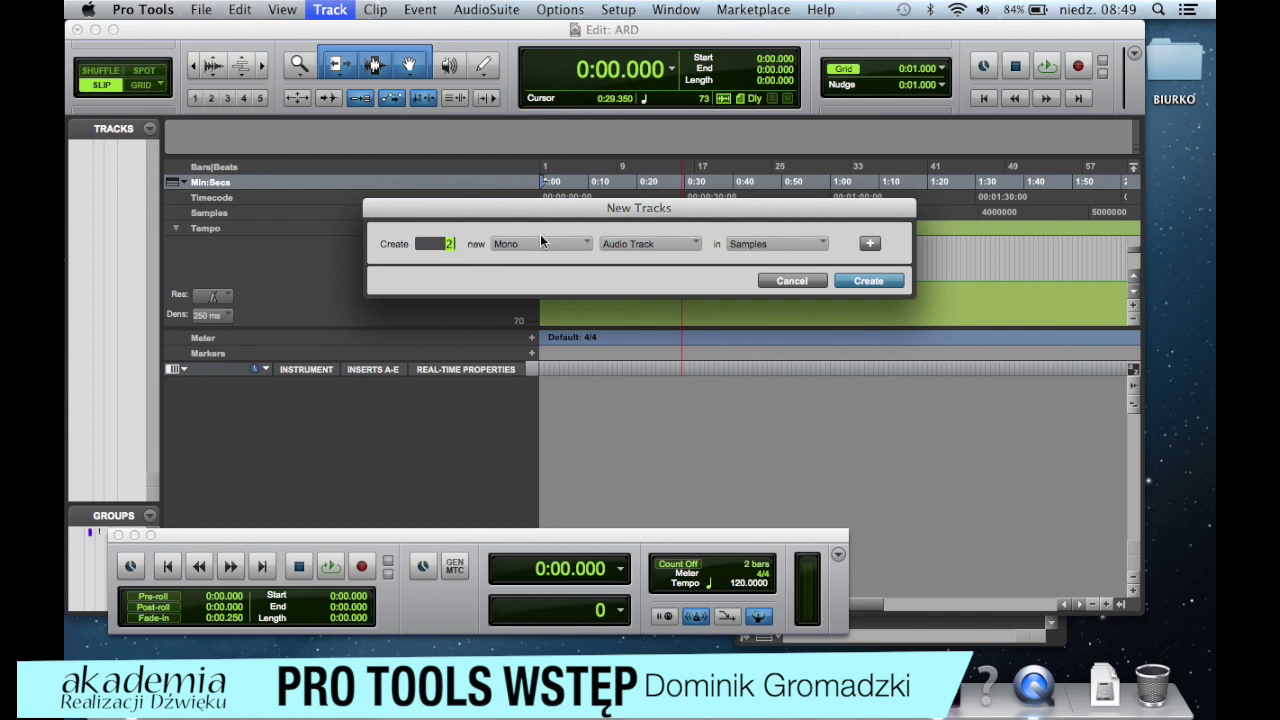
click(622, 244)
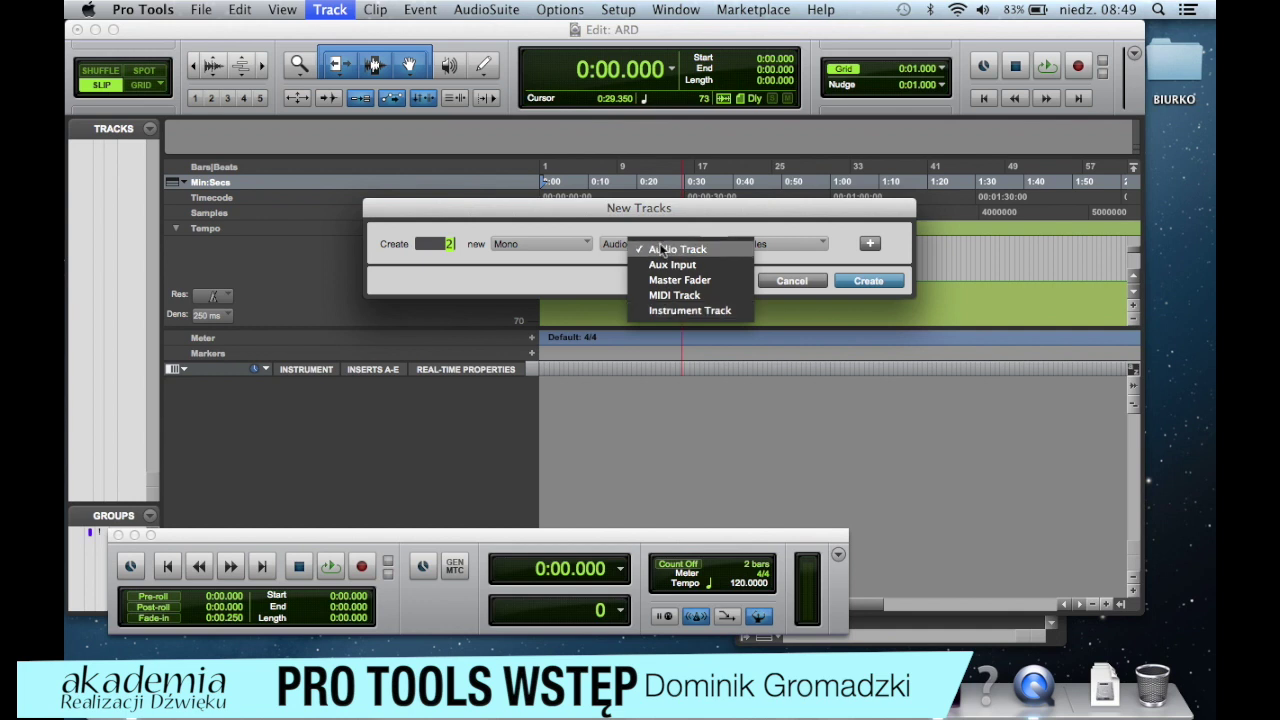
click(630, 234)
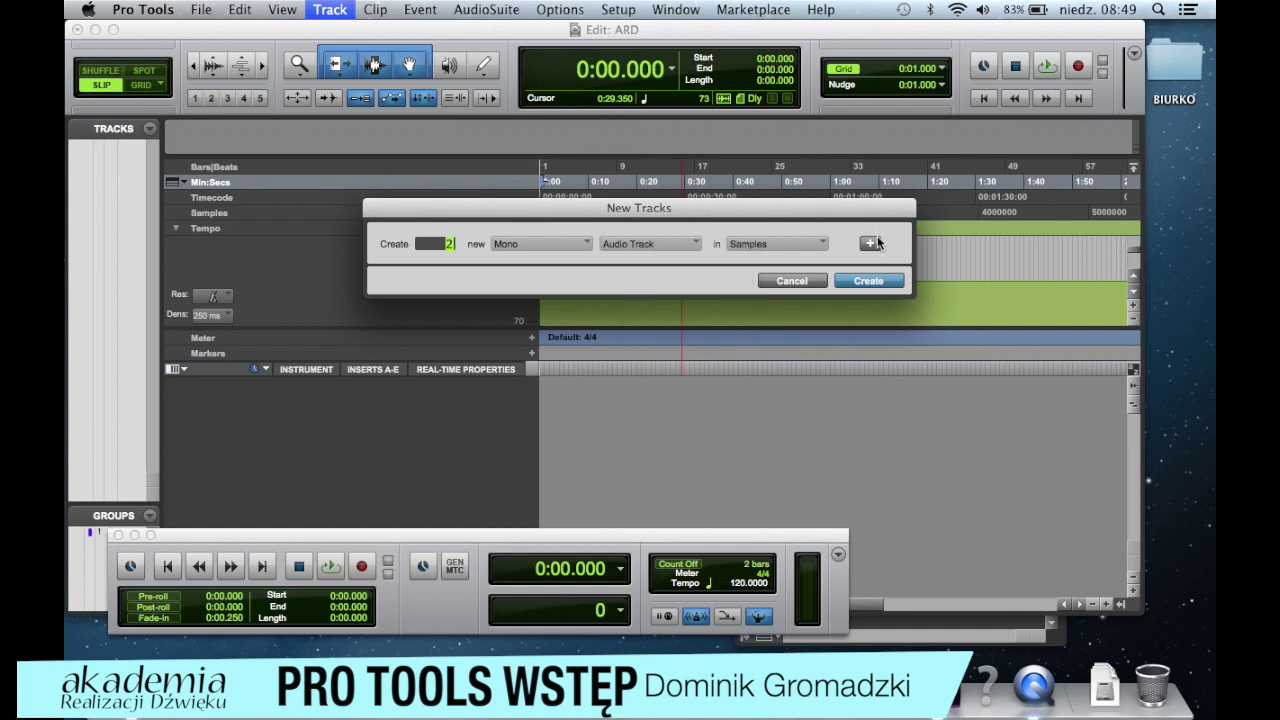
click(874, 244)
click(450, 243)
text(1)
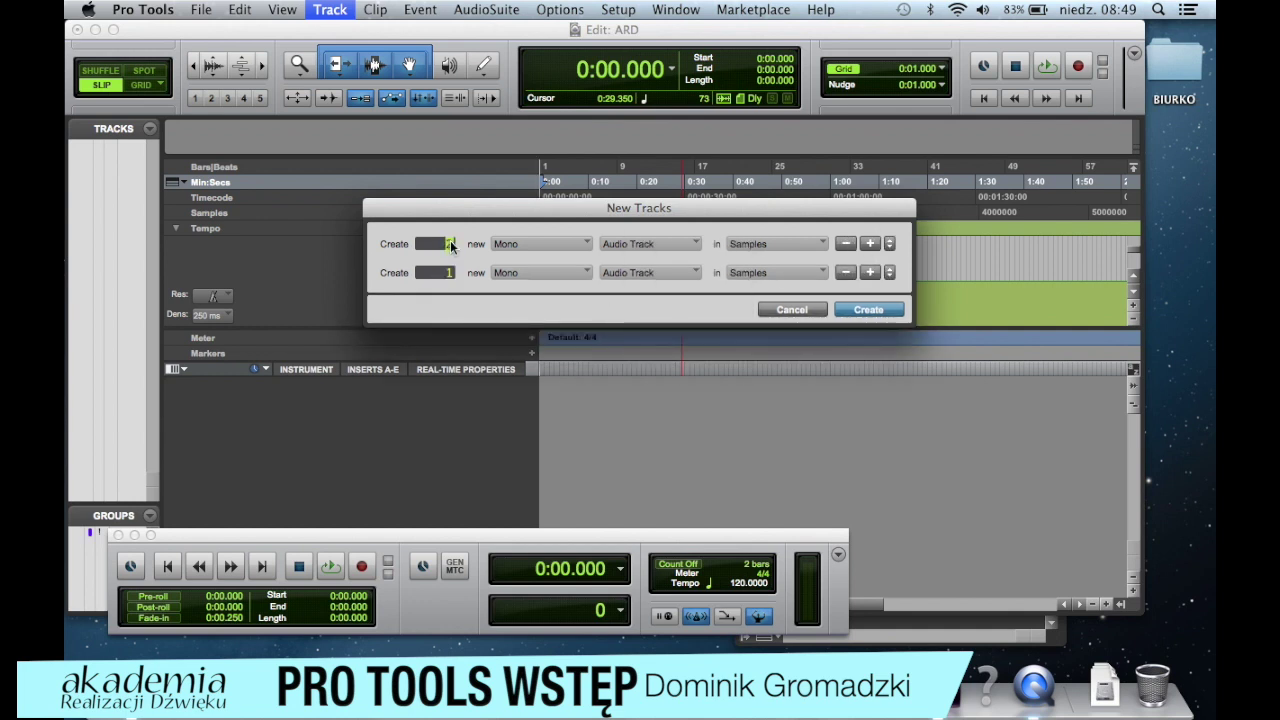
click(585, 246)
click(600, 264)
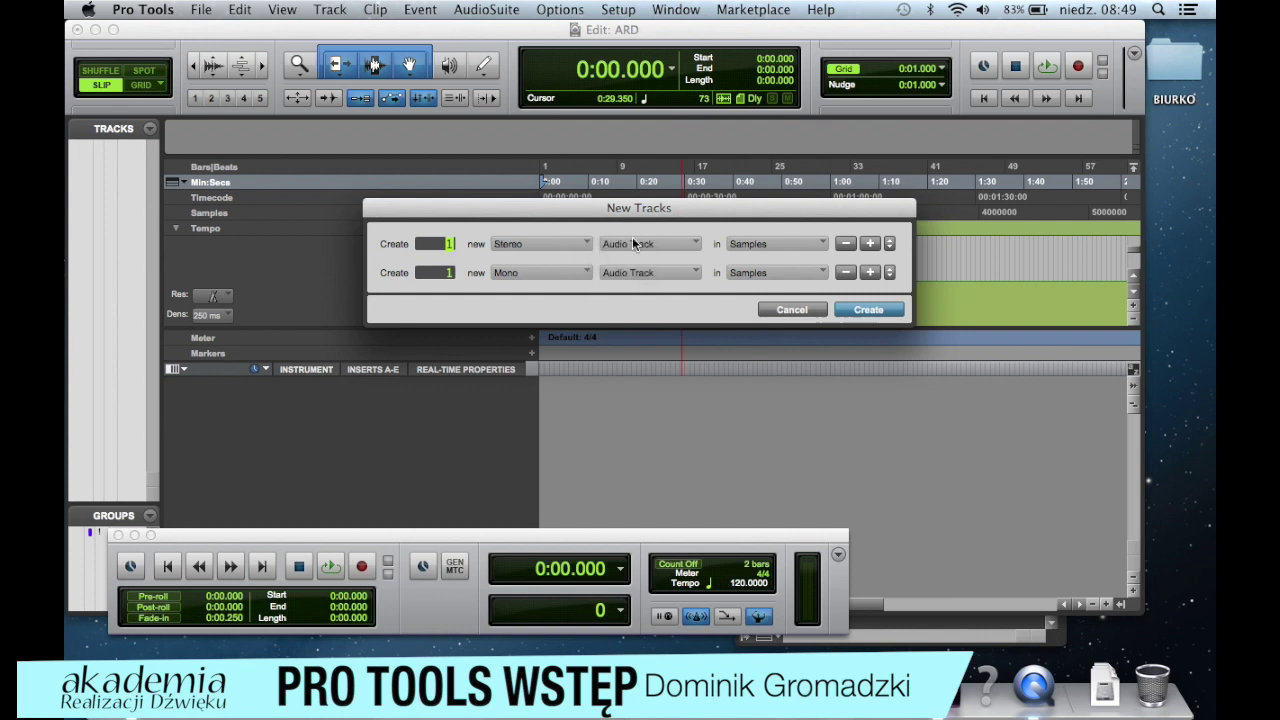
Step: Switch the stereo audio track's timebase to Ticks and set it back to Samples
click(795, 244)
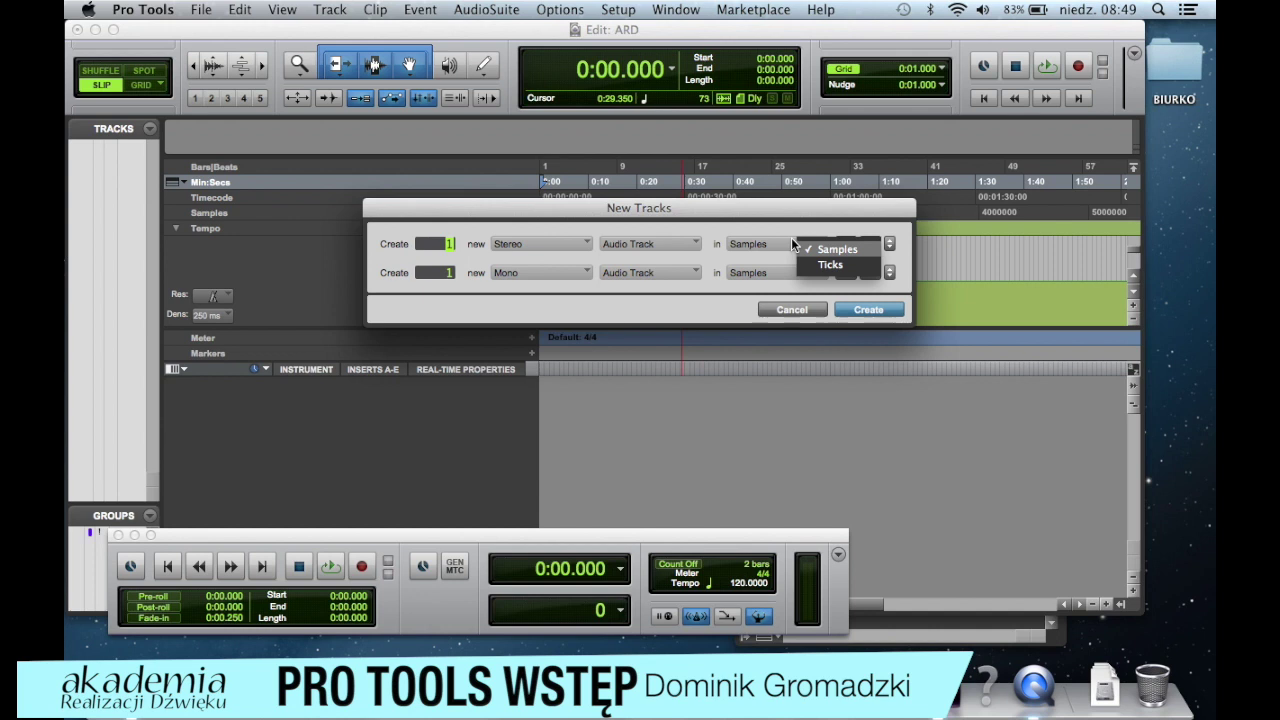
click(818, 270)
click(806, 246)
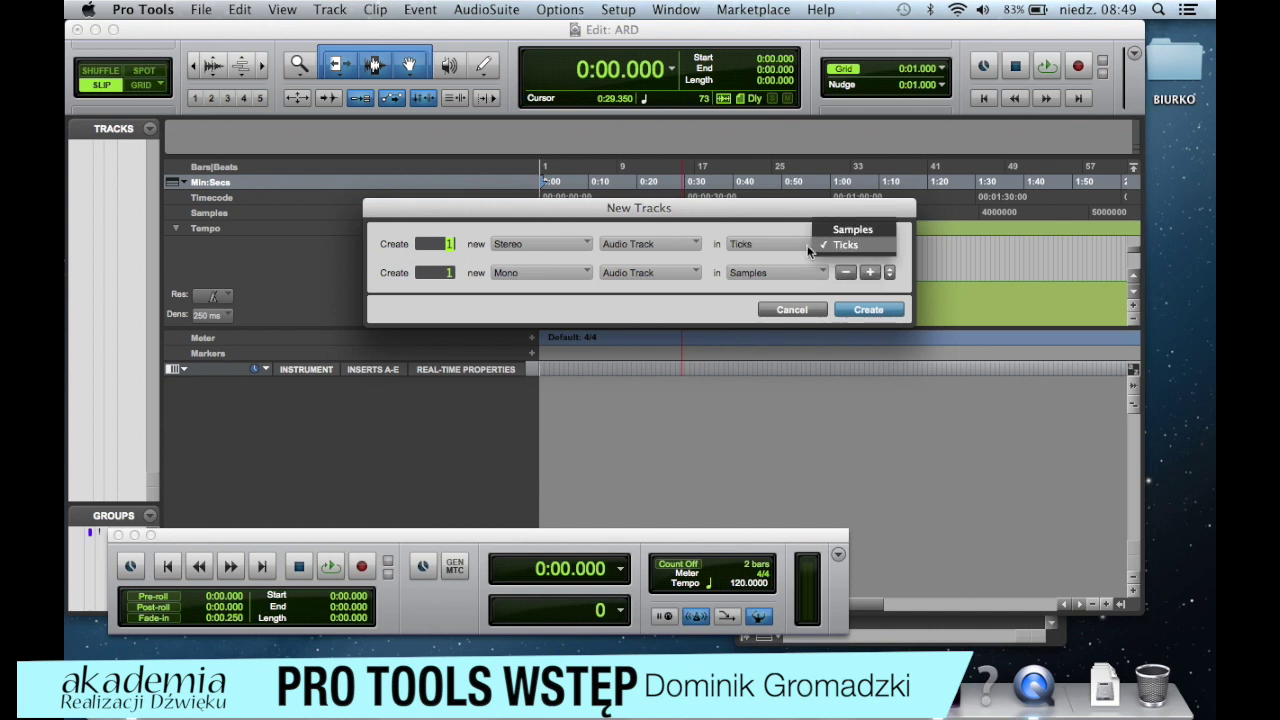
click(849, 236)
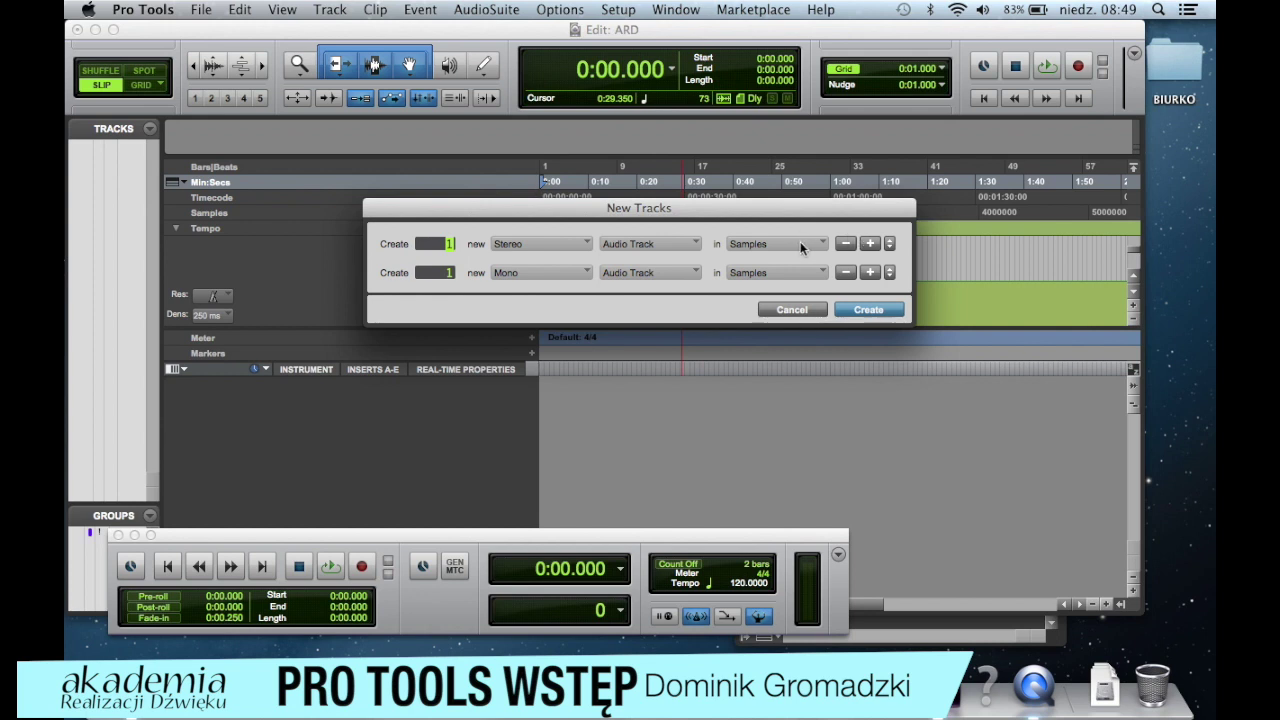
click(800, 243)
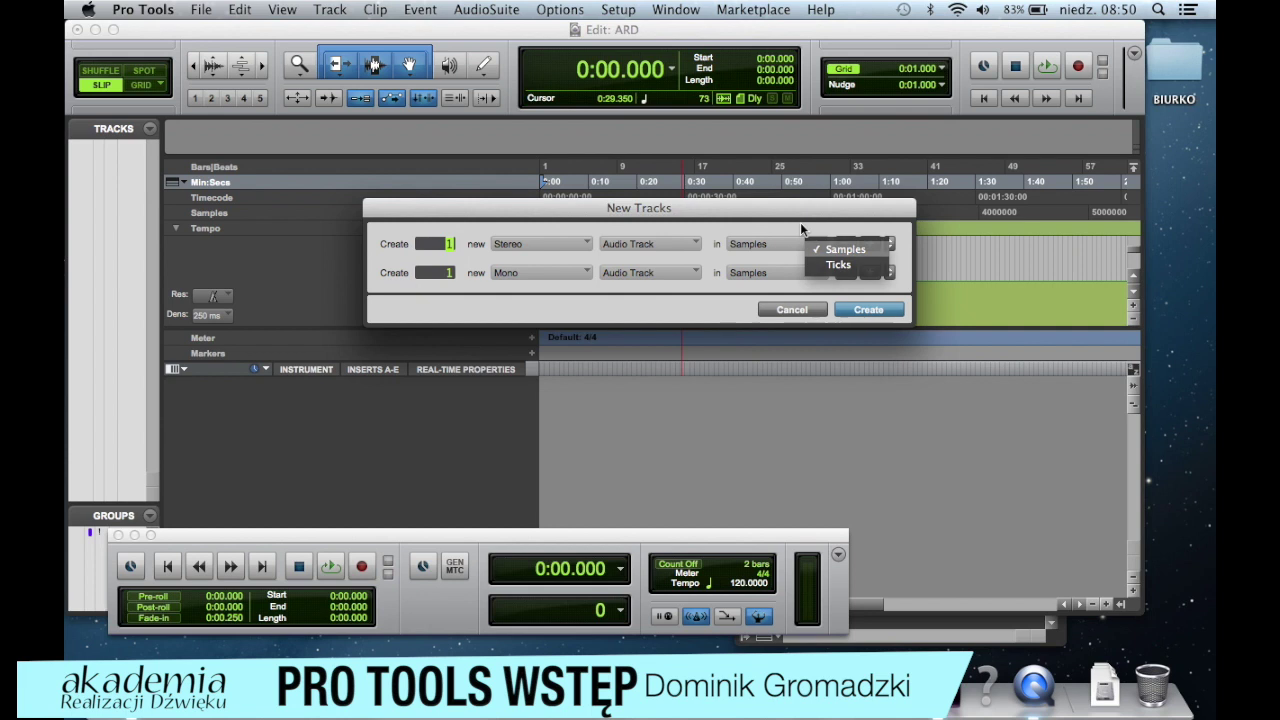
click(800, 222)
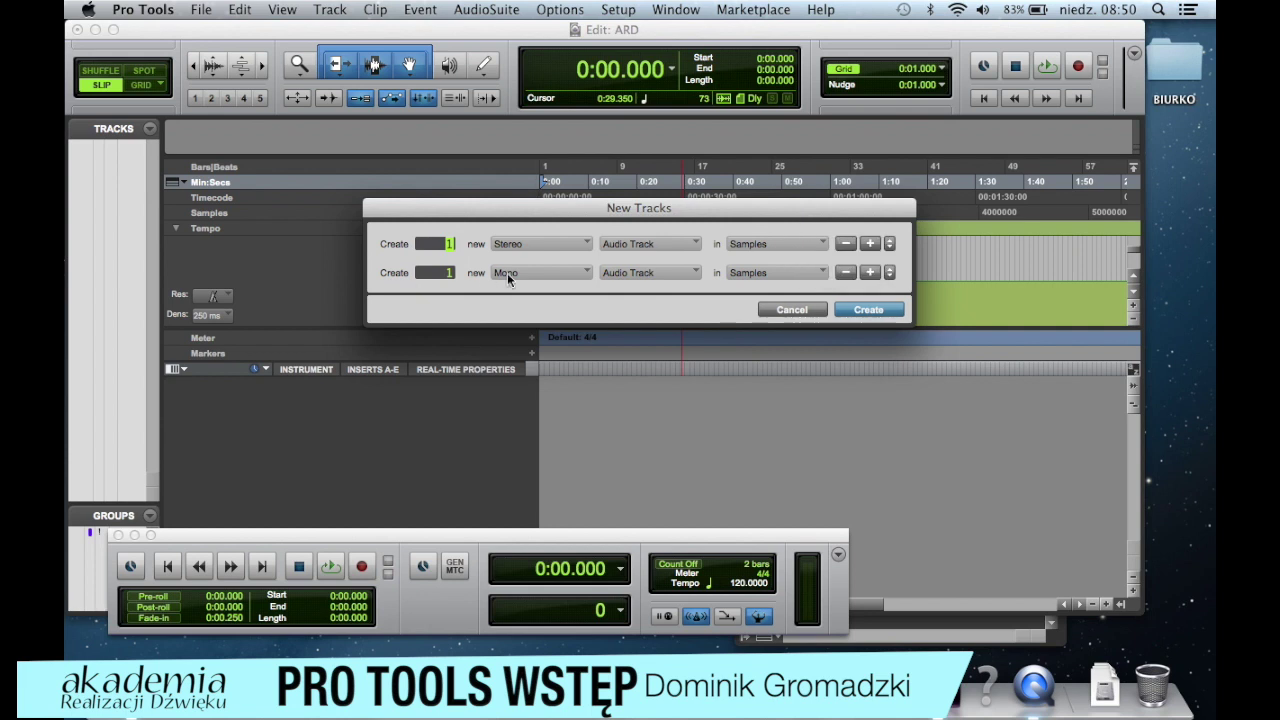
Step: Define the second row as one stereo instrument track in Ticks and create both tracks
click(559, 266)
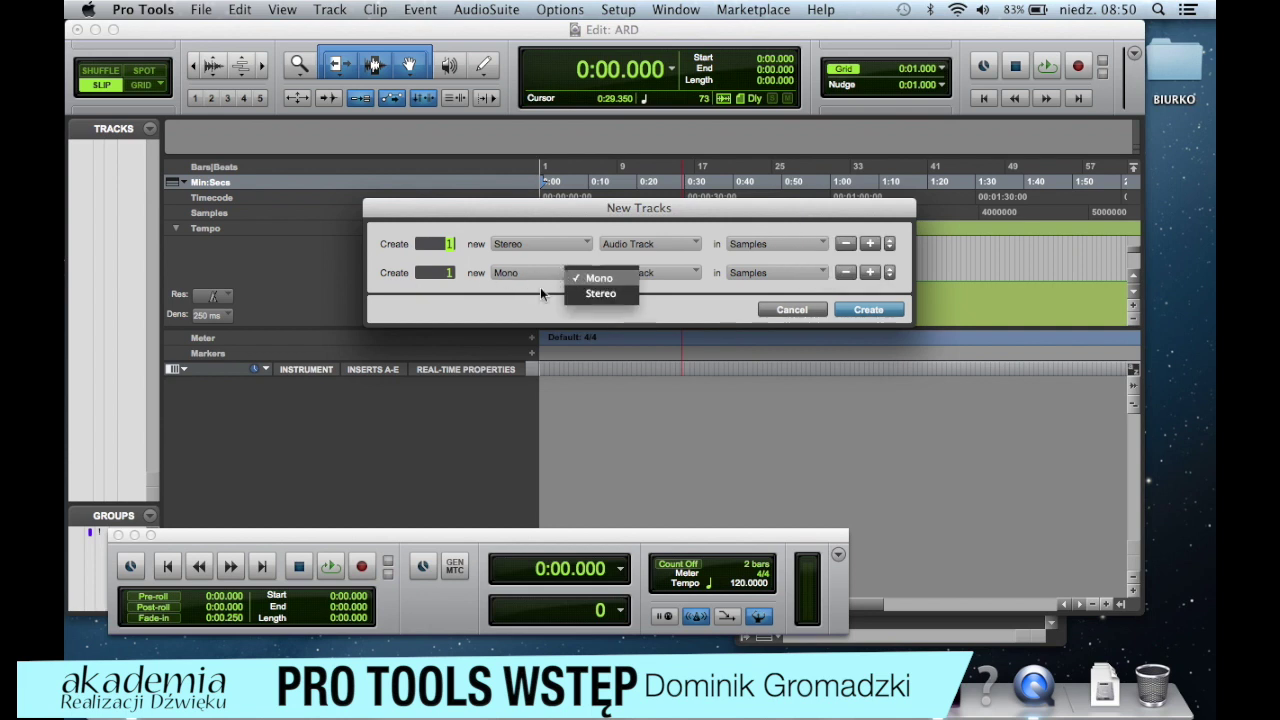
click(585, 277)
click(624, 271)
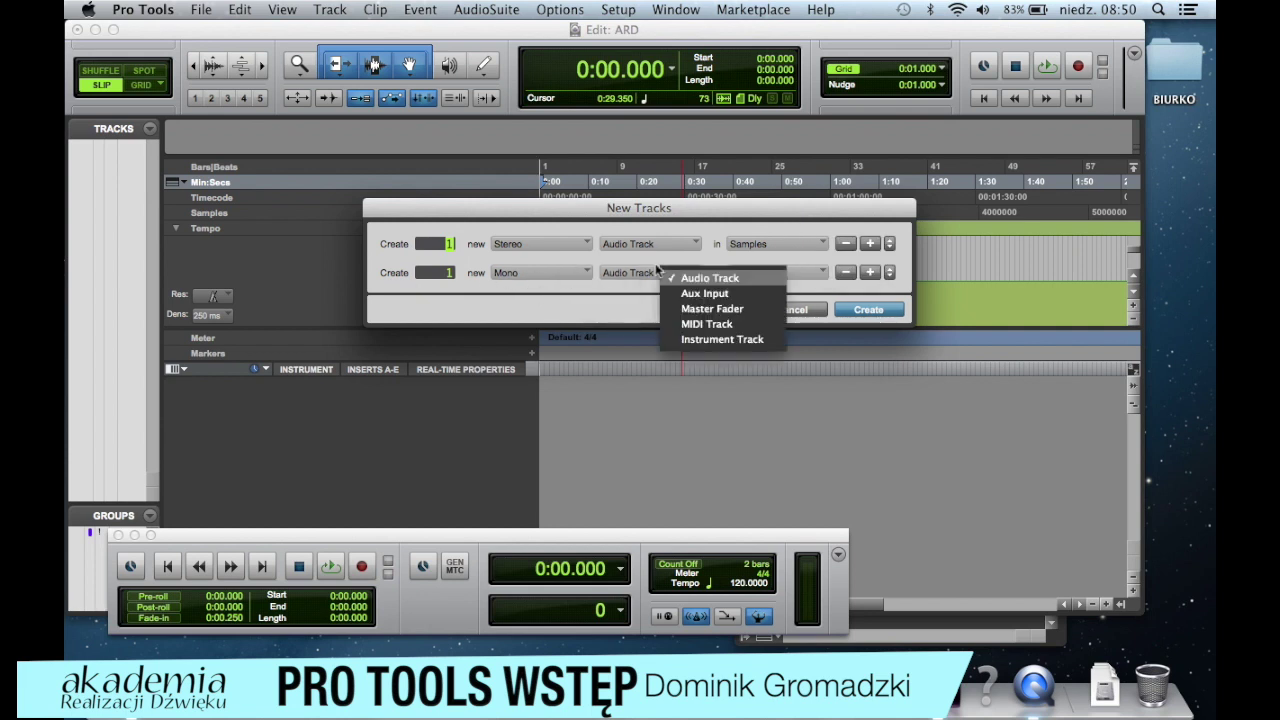
click(730, 341)
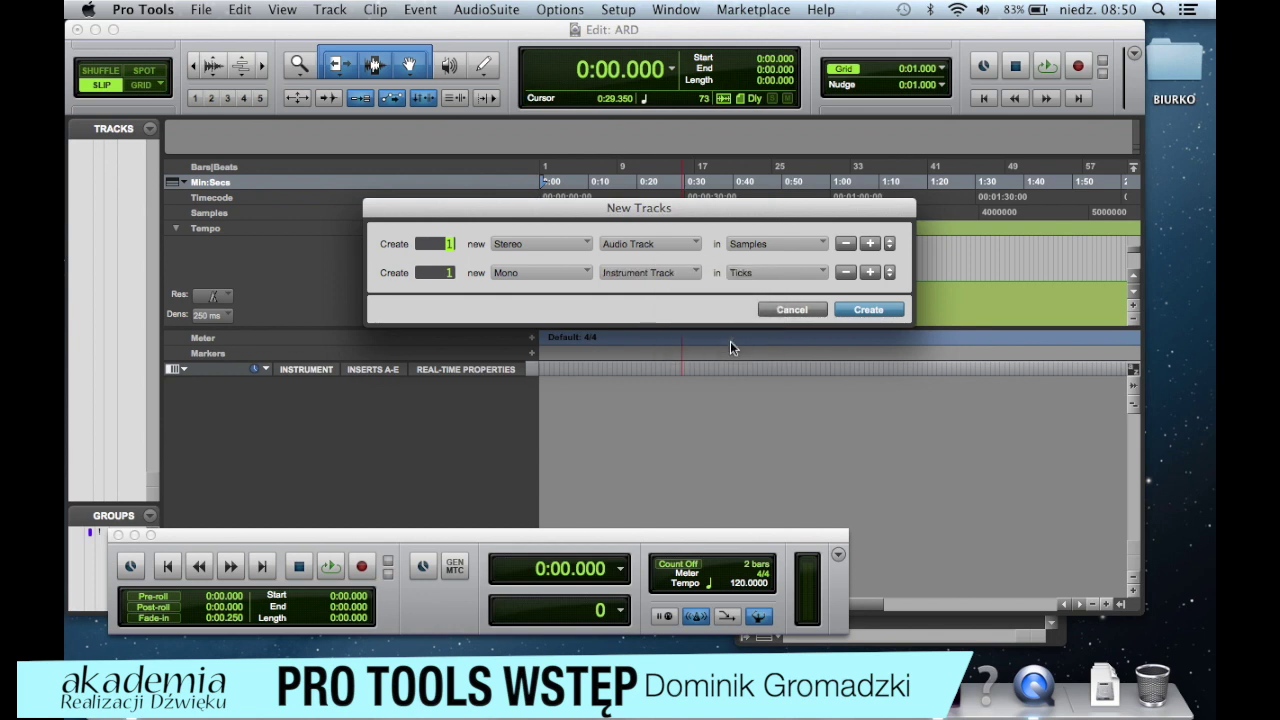
click(585, 280)
click(614, 280)
click(866, 310)
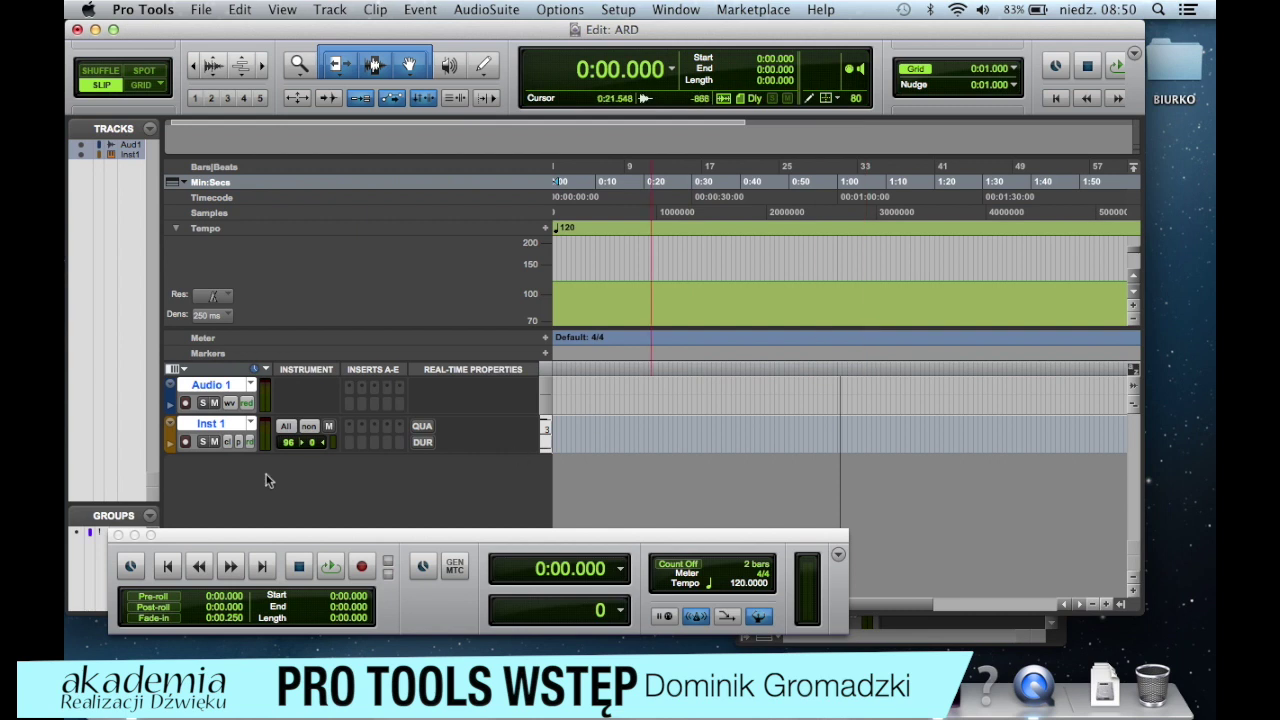
Step: Enlarge the heights of the Audio 1 and Inst 1 tracks, moving the Transport window down out of the way, and deselect both tracks
click(229, 414)
drag(229, 414, 231, 474)
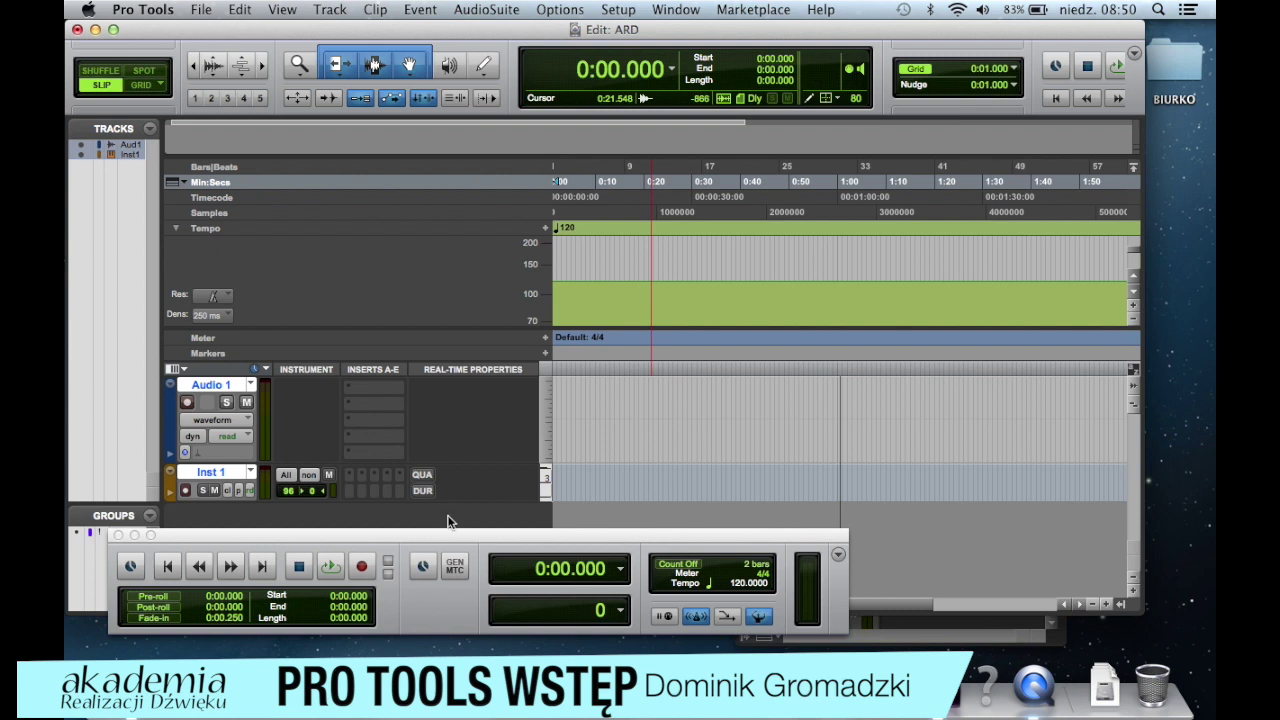
drag(452, 535, 453, 622)
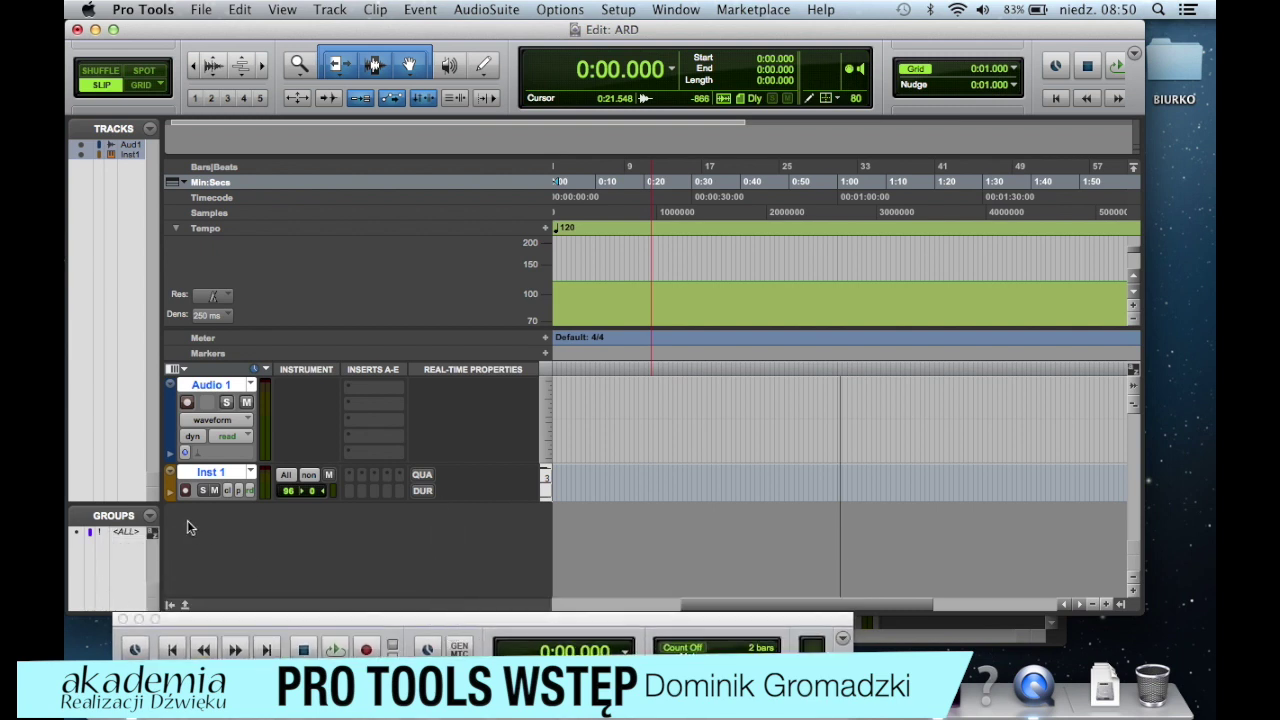
drag(202, 502, 207, 568)
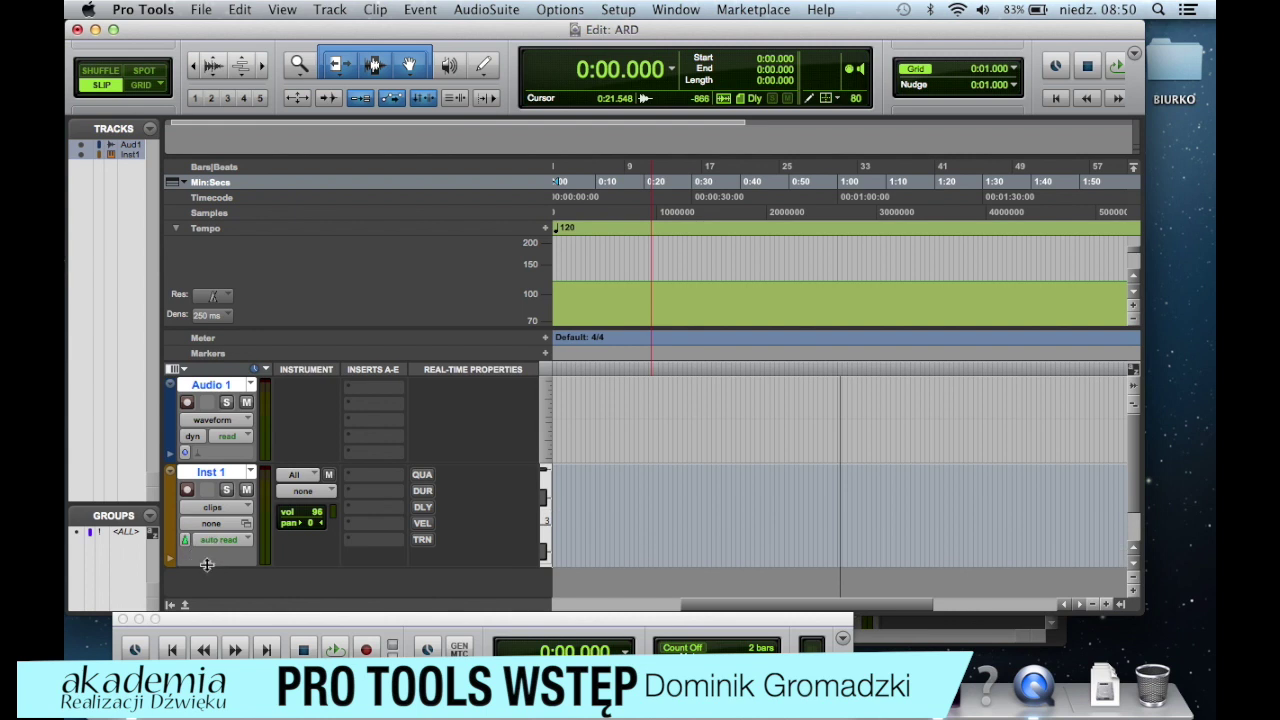
super+click(215, 387)
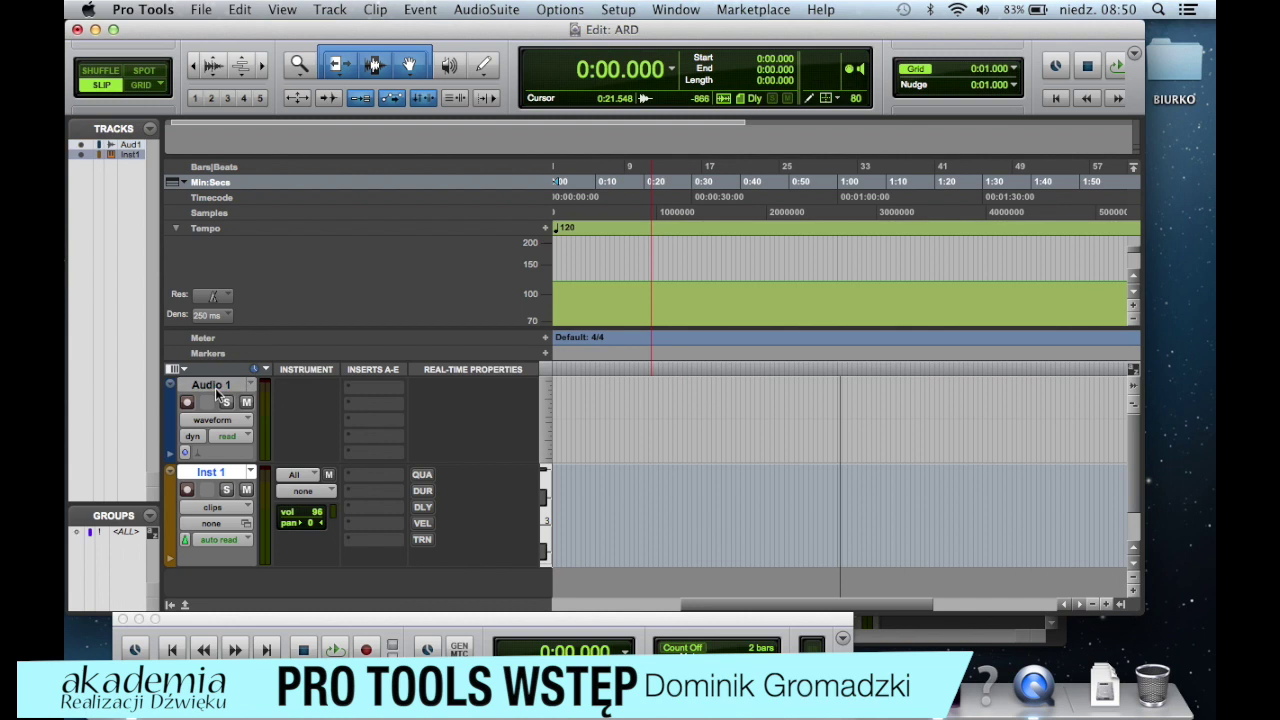
super+click(229, 474)
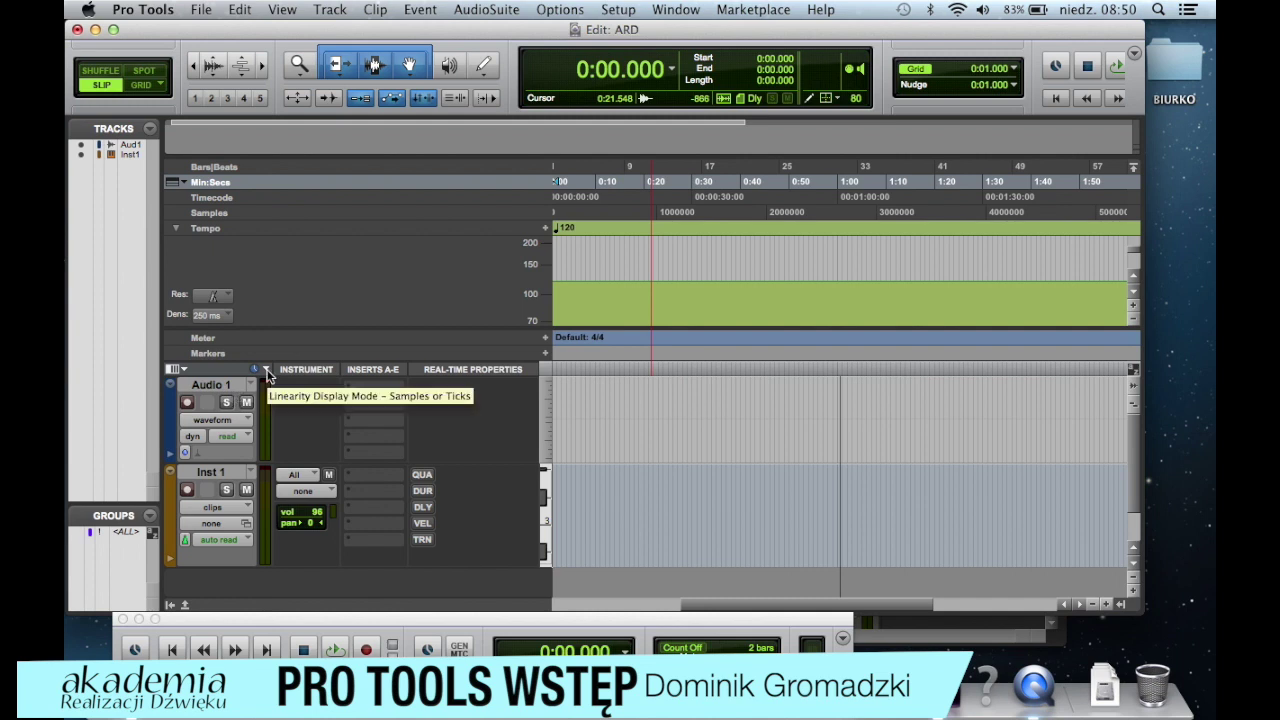
Step: Rename the Audio 1 track with a name beginning "Nowa ścieżka"
double_click(229, 386)
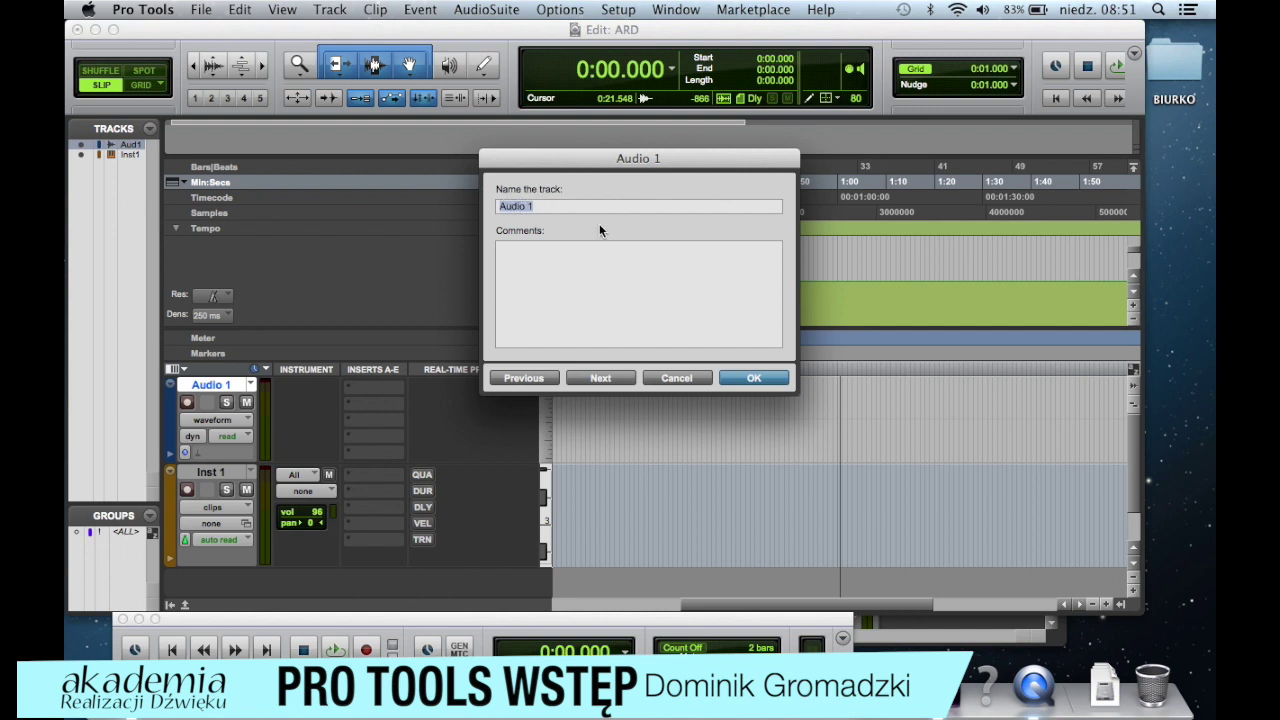
text(N)
text(Nowa)
text( ścieżka a)
click(752, 378)
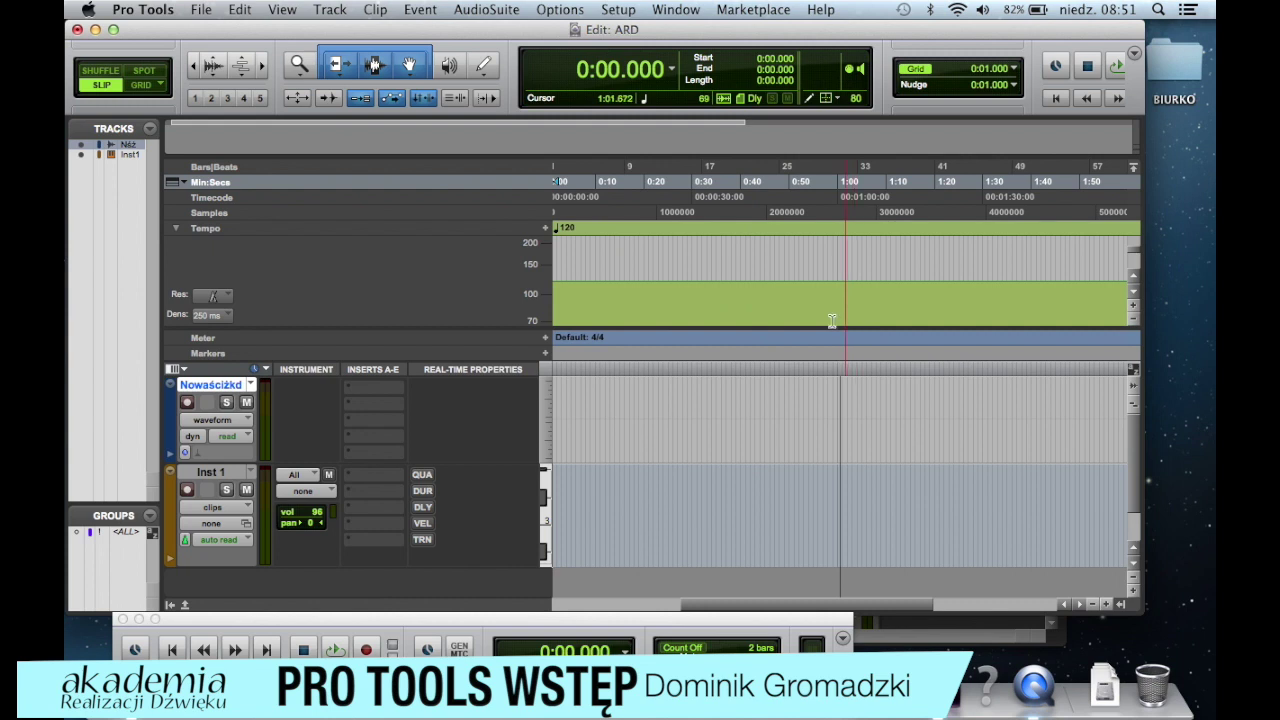
Step: Examine both tracks' channel strips in the Mix window, then return to the Edit window and move the Transport window back up
key(ctrl+Down)
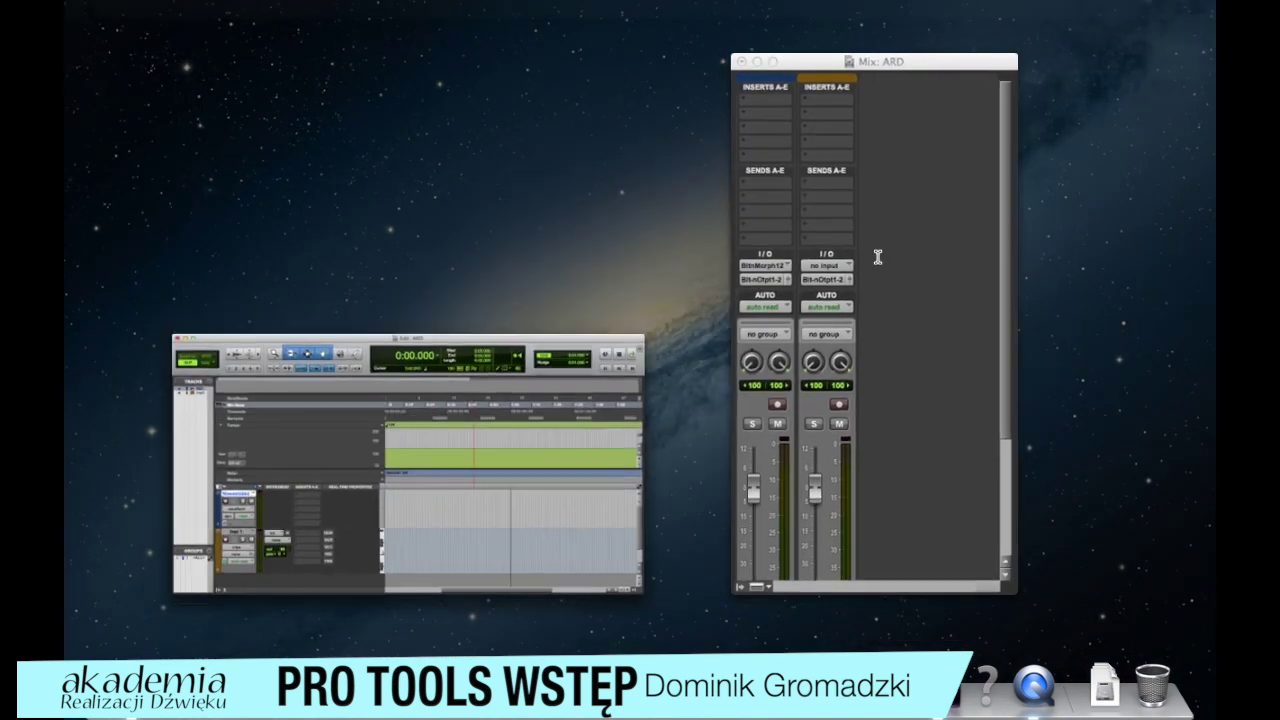
click(882, 255)
scroll(953, 170, down, 3)
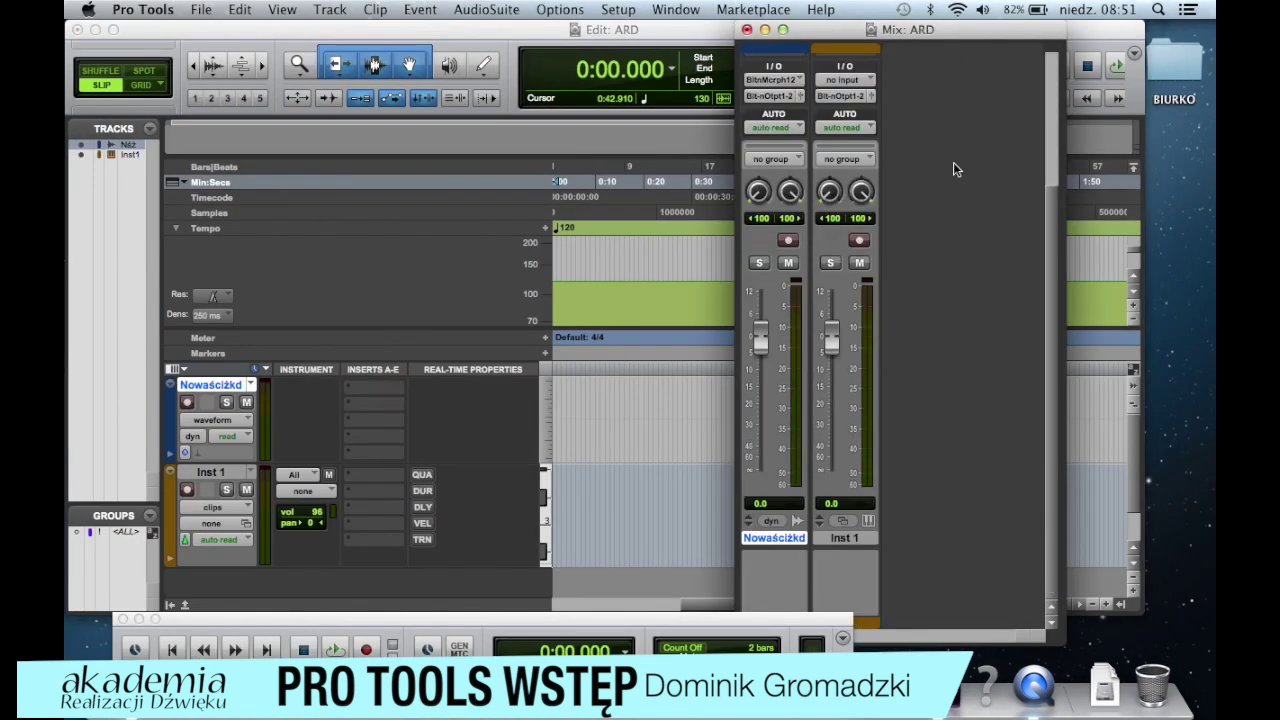
scroll(925, 128, up, 3)
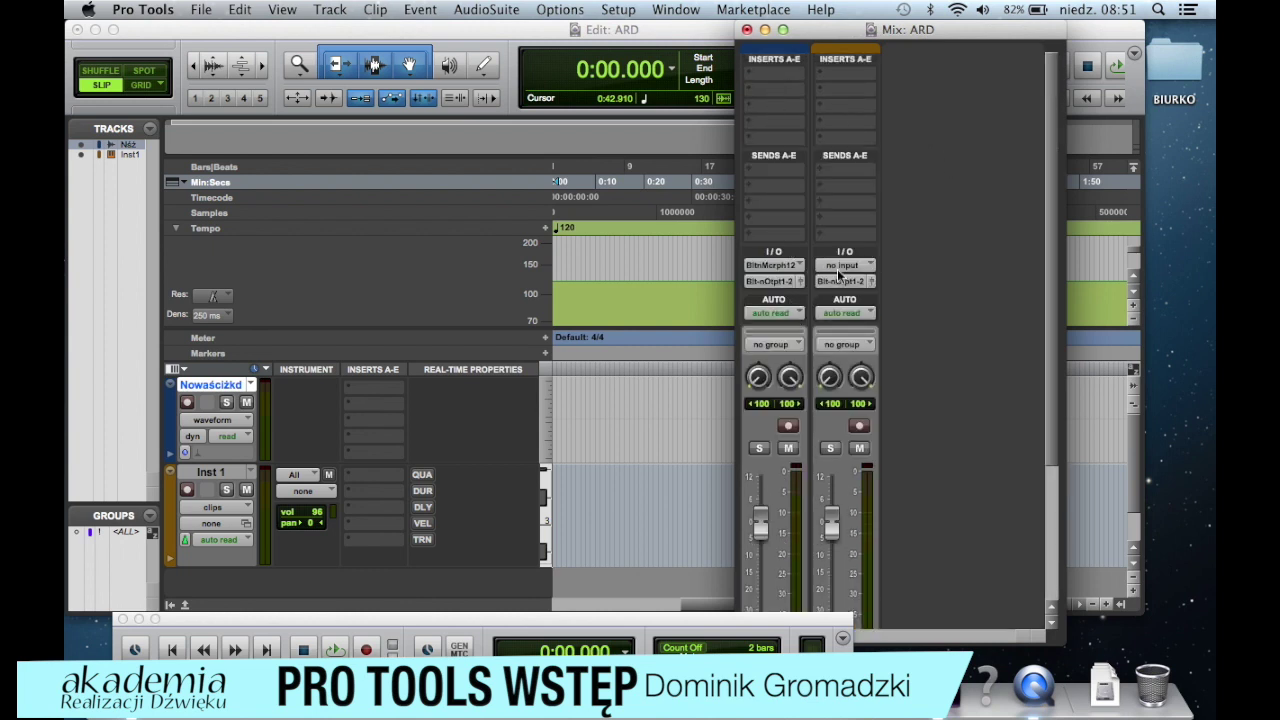
scroll(905, 270, down, 3)
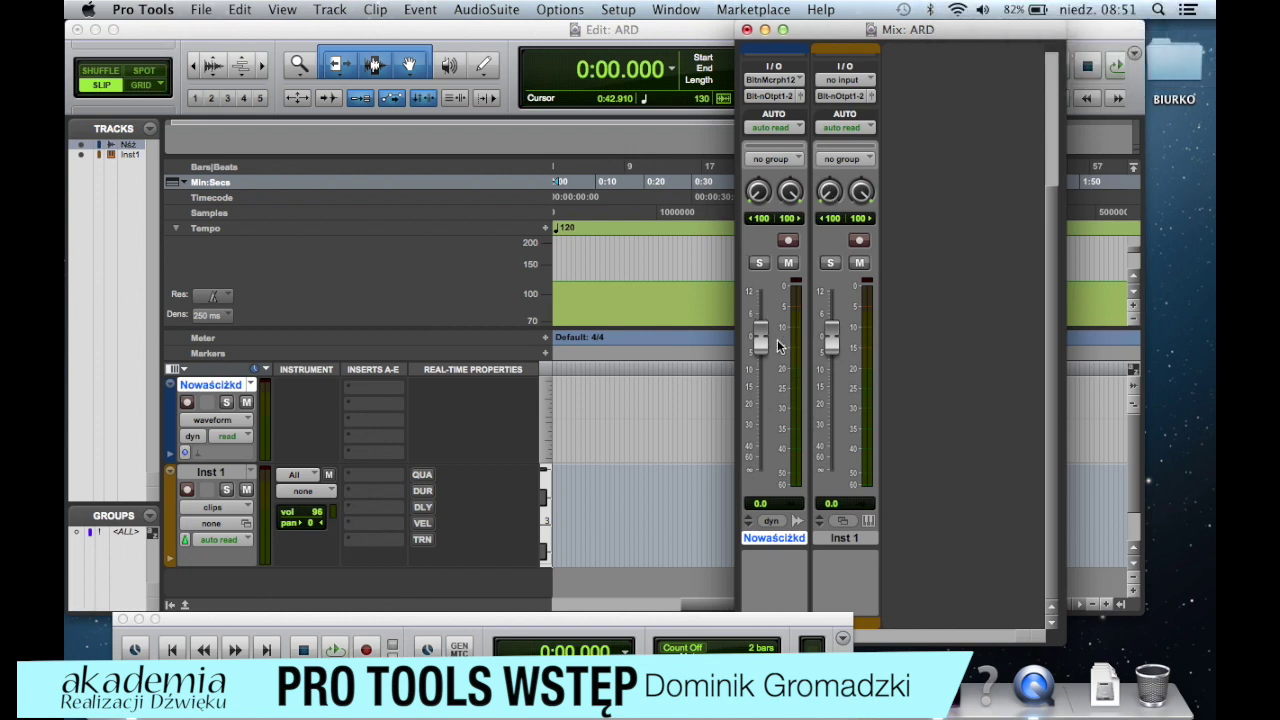
click(1048, 280)
drag(1048, 280, 1051, 326)
click(465, 38)
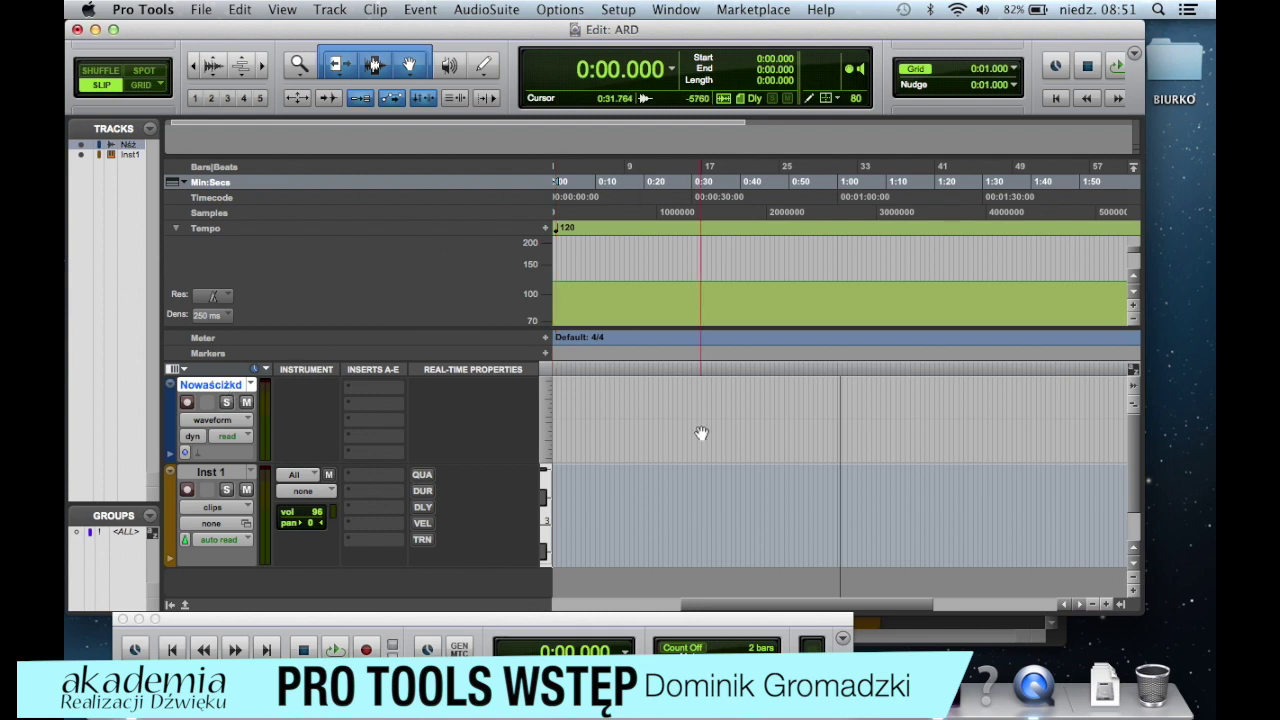
drag(516, 625, 547, 567)
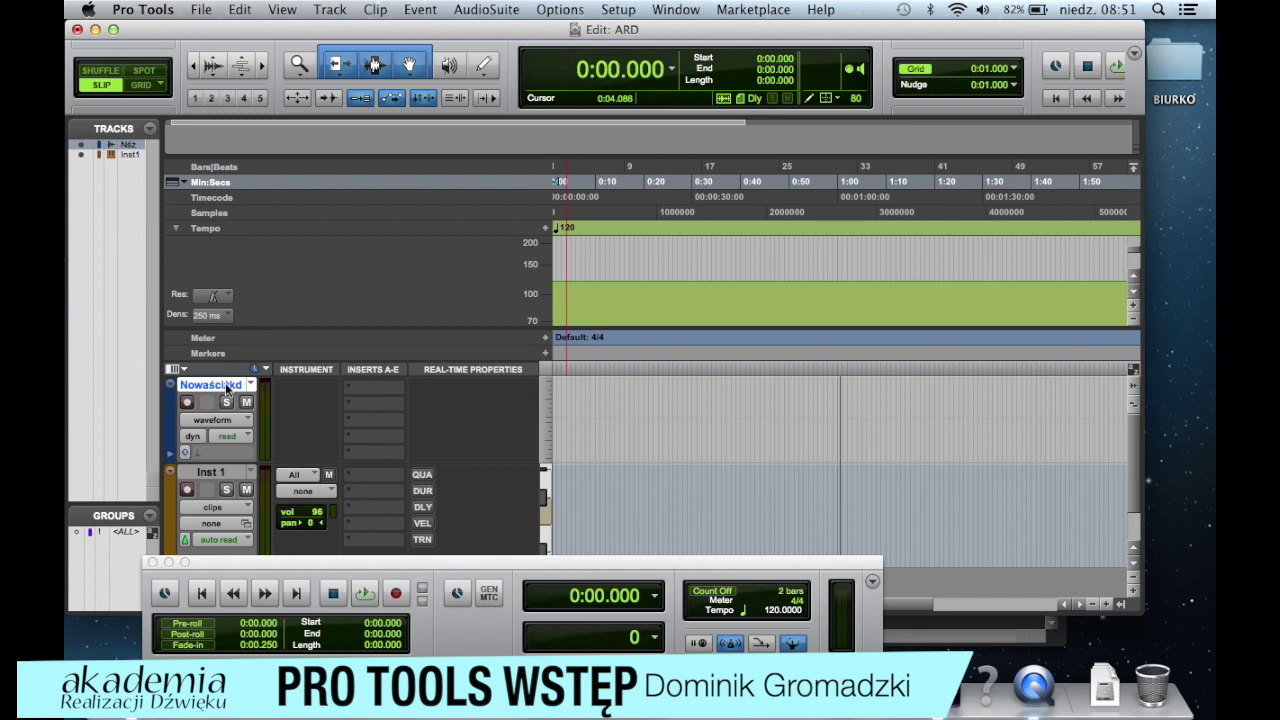
Step: Review the input and output paths in I/O Setup, including the channels of the Built-in Microphone path, and accept the dialog
click(586, 9)
mouse_move(616, 7)
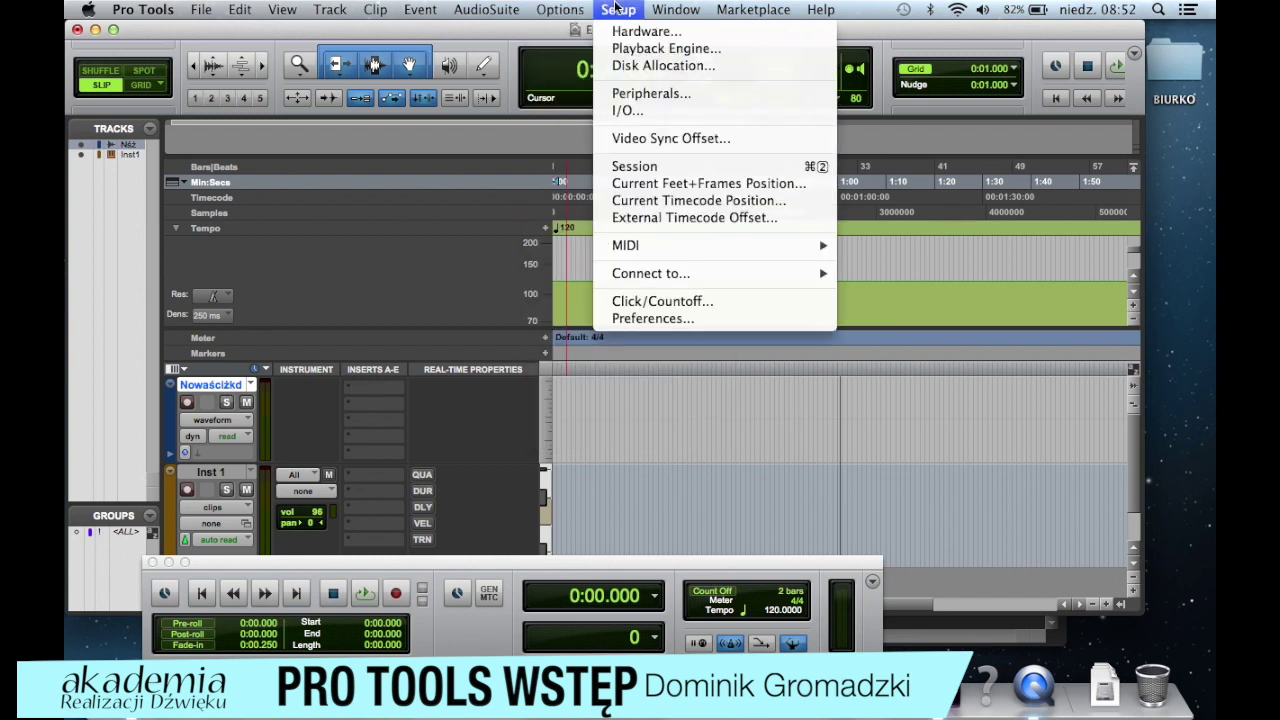
click(640, 111)
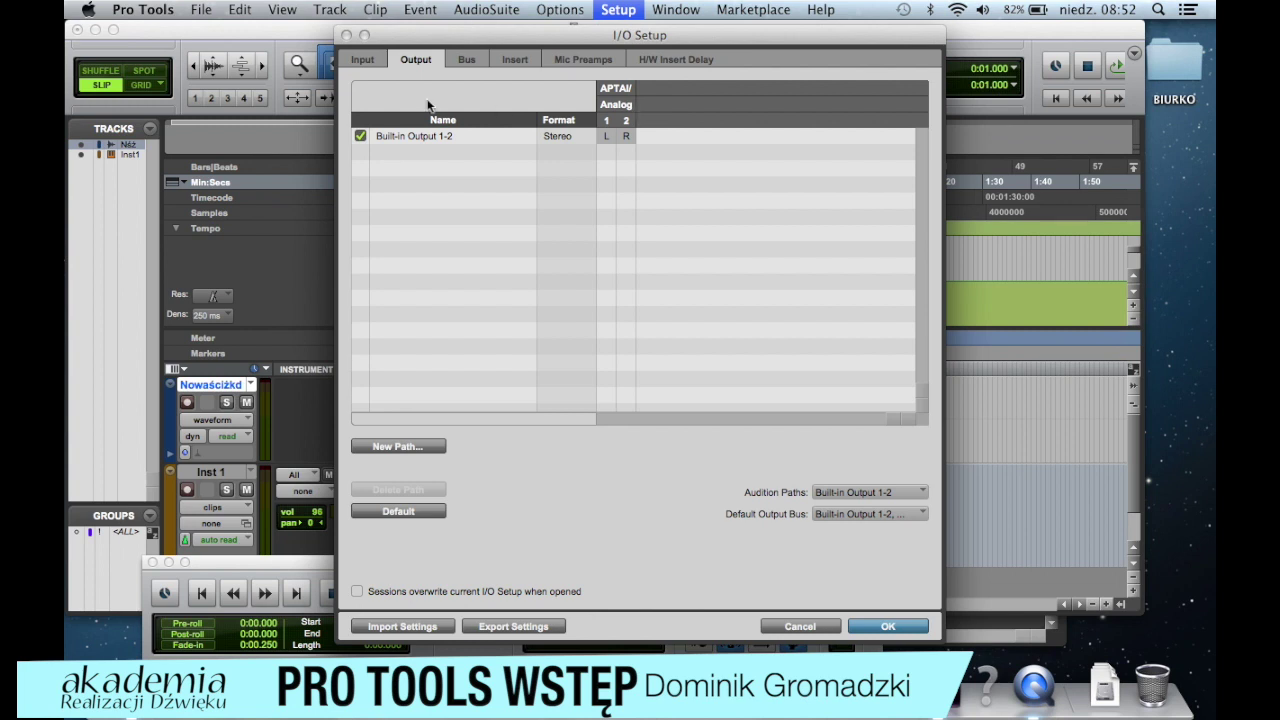
click(364, 61)
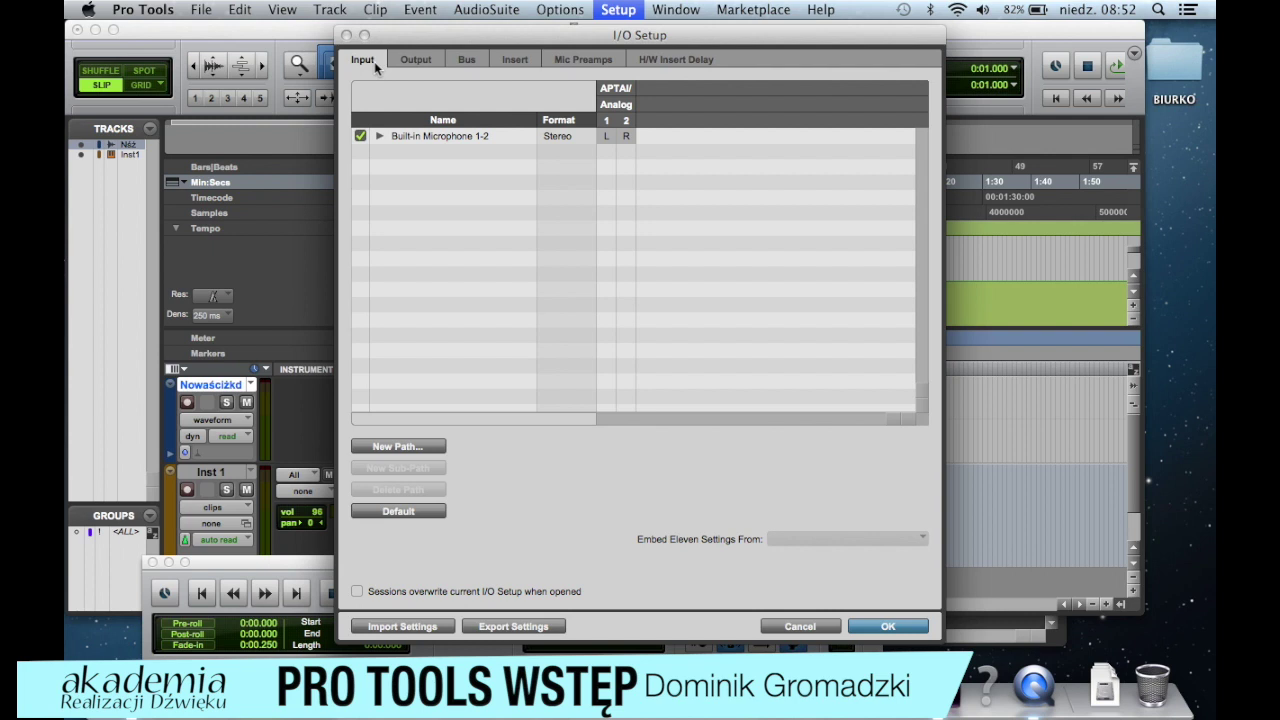
click(379, 135)
click(380, 137)
click(431, 60)
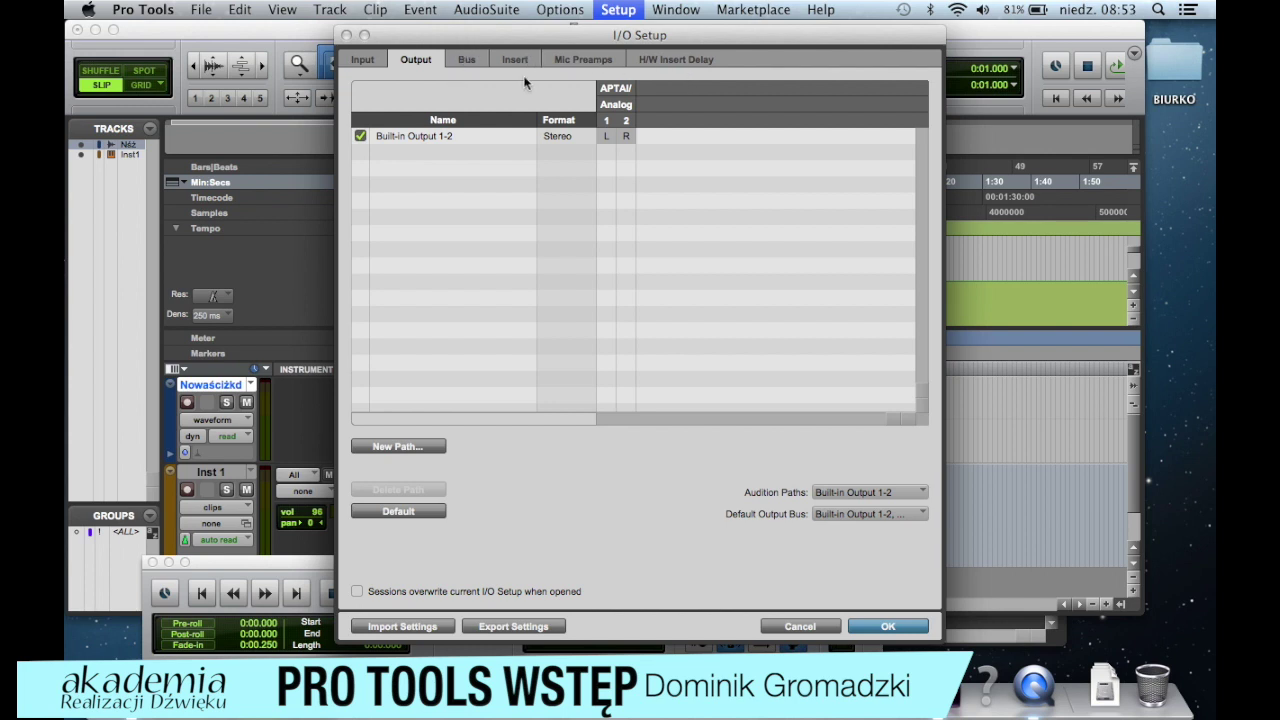
click(366, 61)
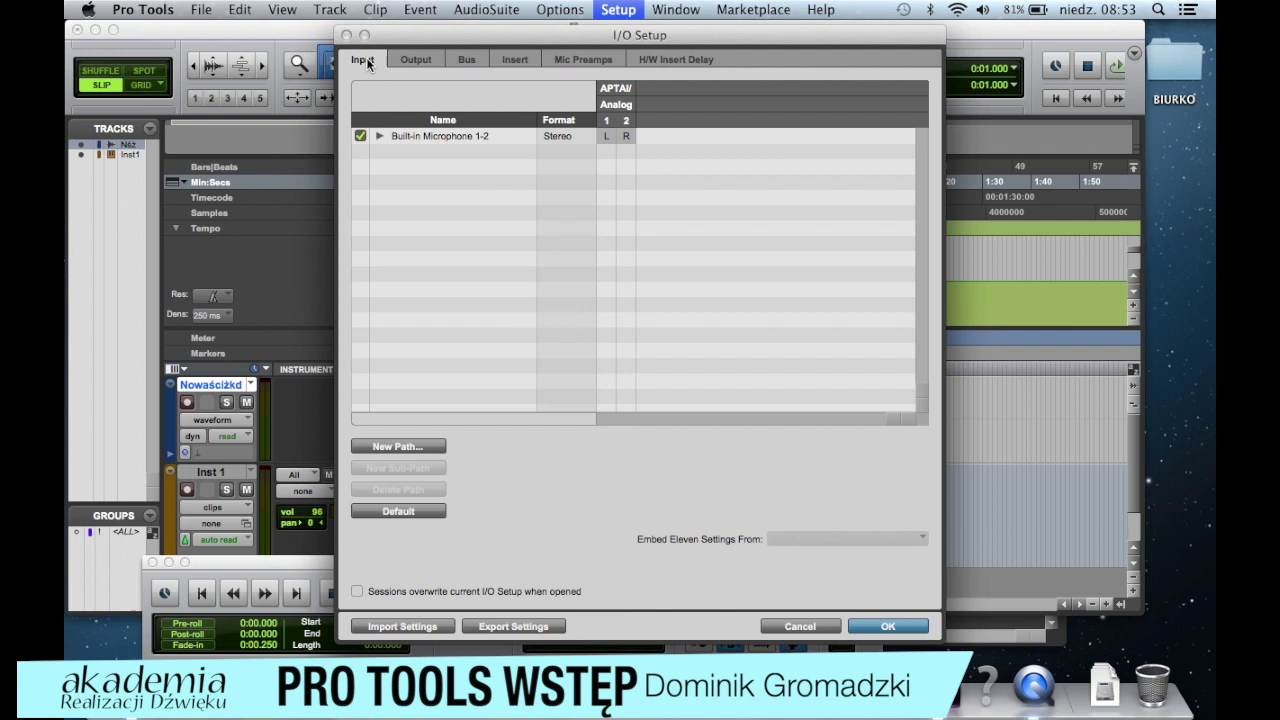
click(409, 62)
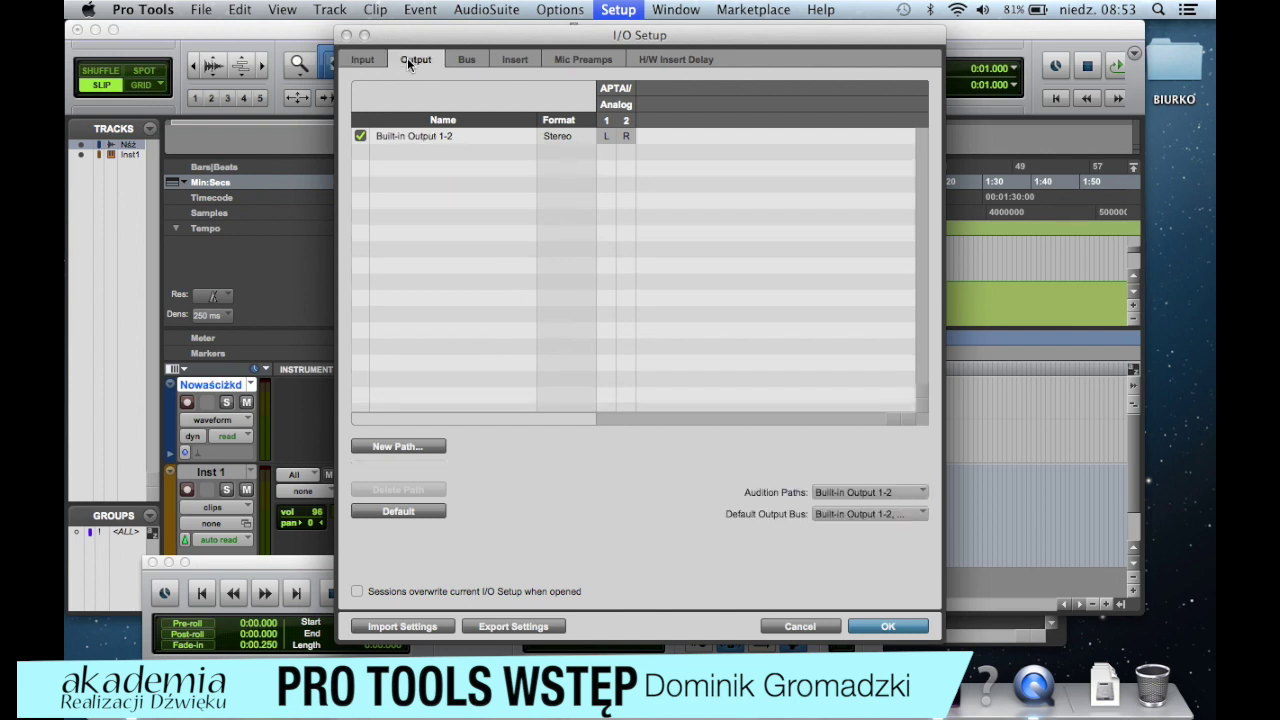
click(372, 63)
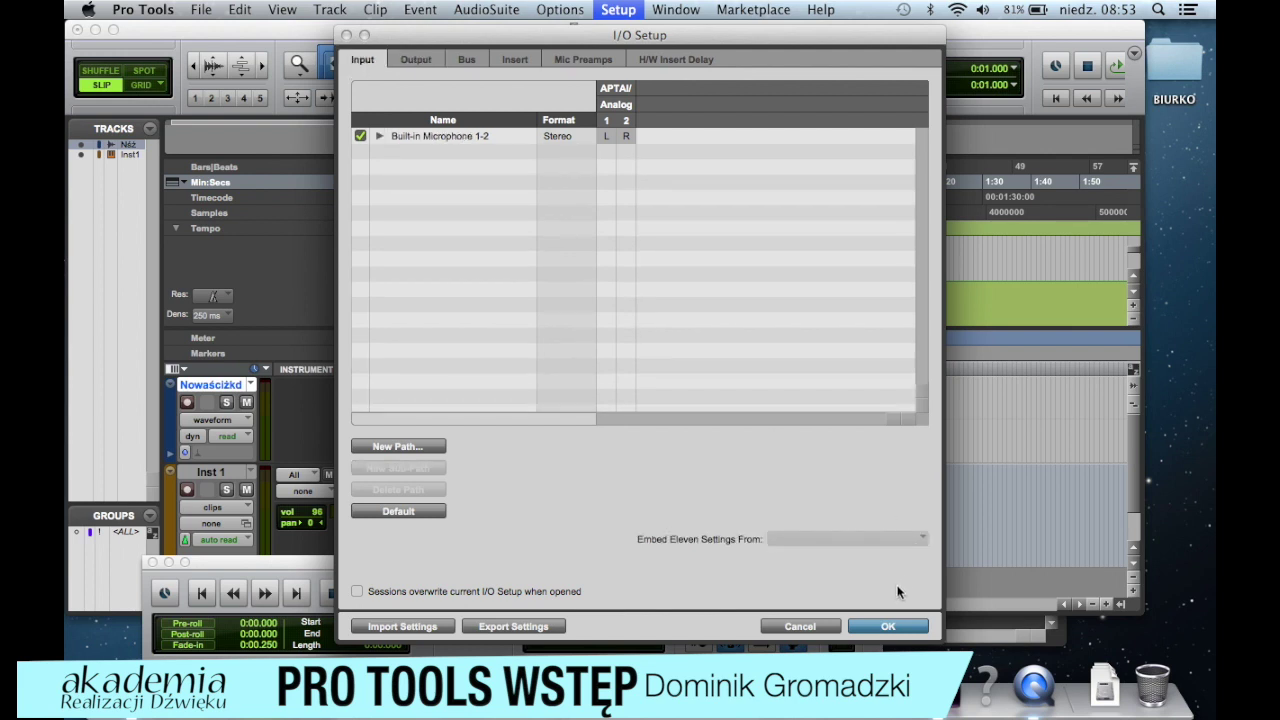
click(884, 630)
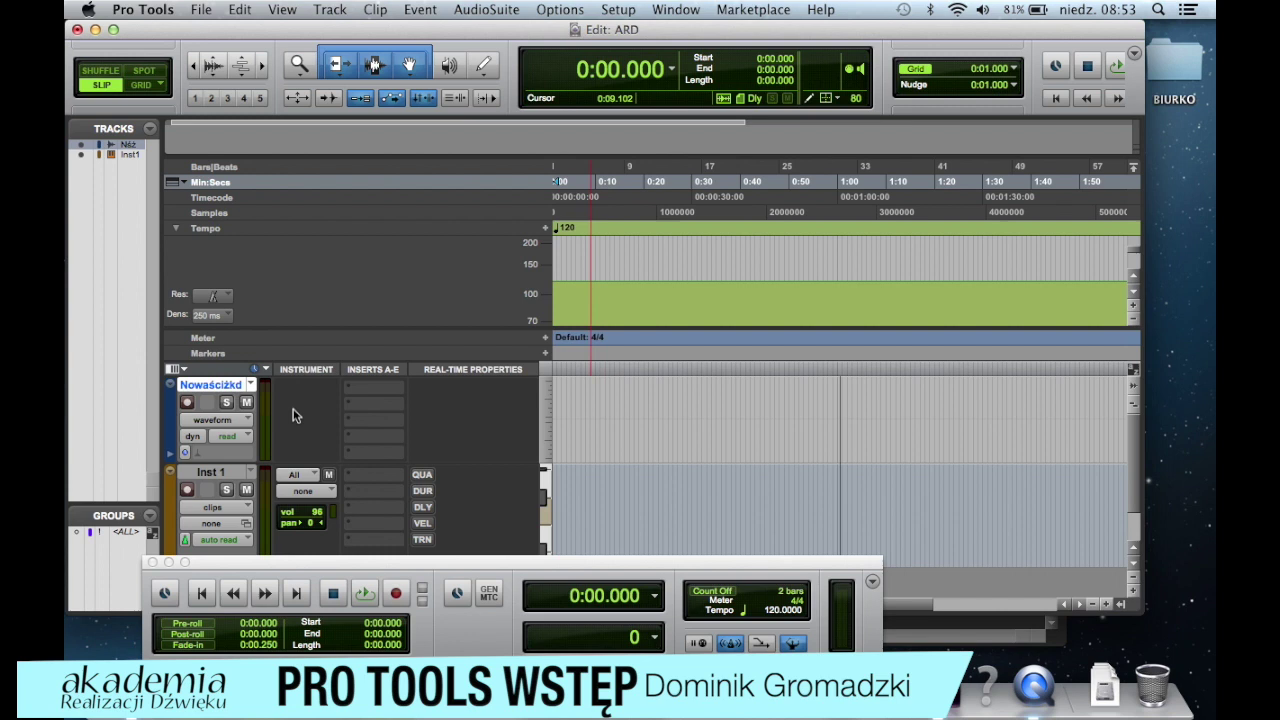
Step: Record-enable the audio track, record a clip on it from about 0:12 to 0:41, and disarm the track
click(187, 403)
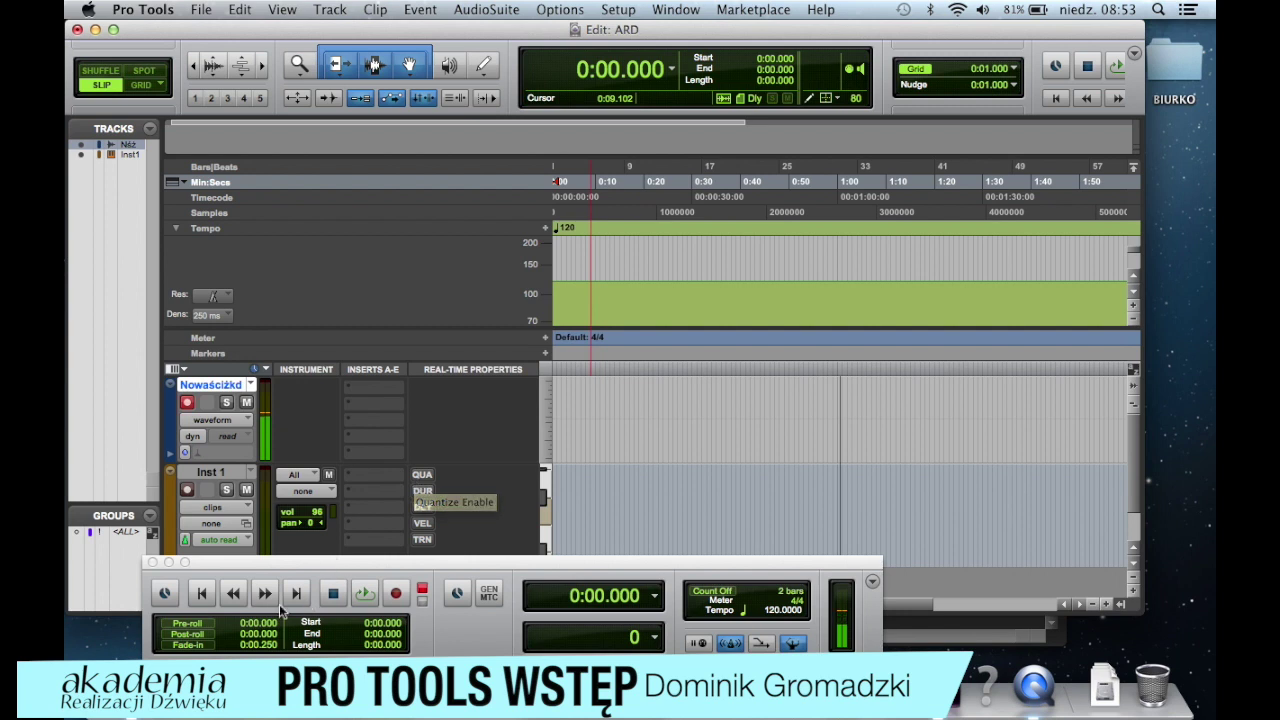
click(205, 600)
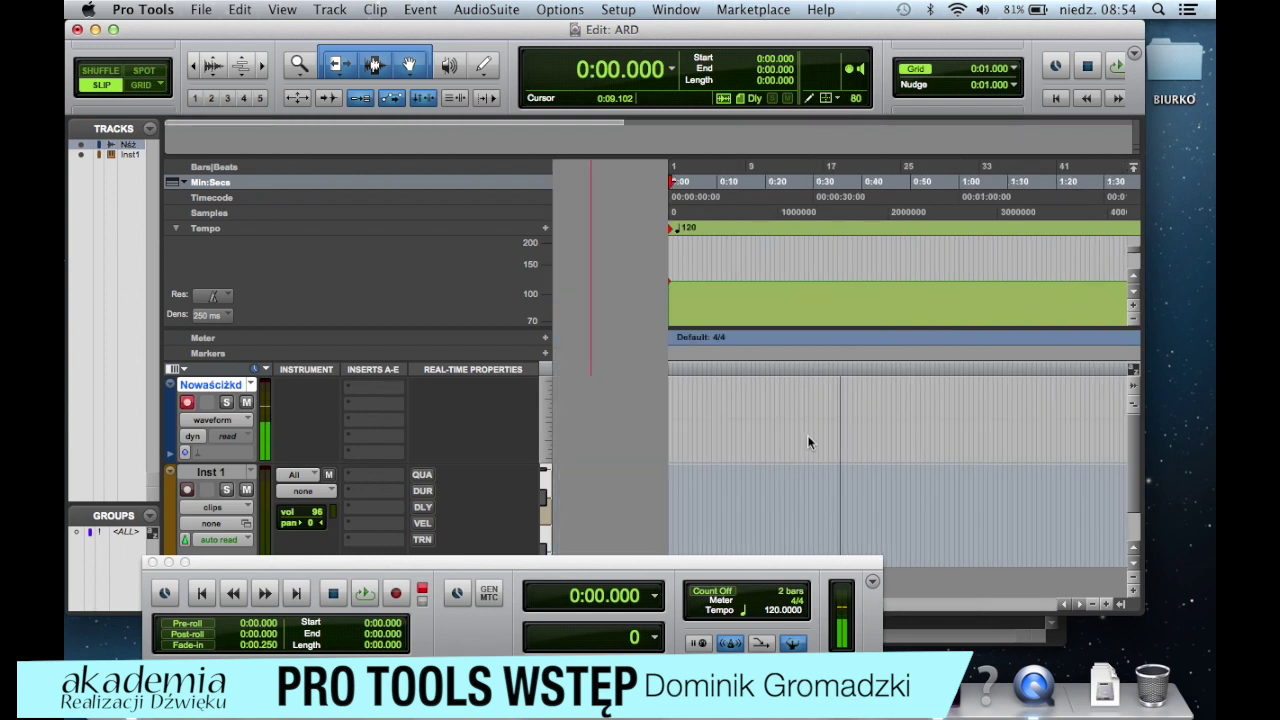
click(727, 435)
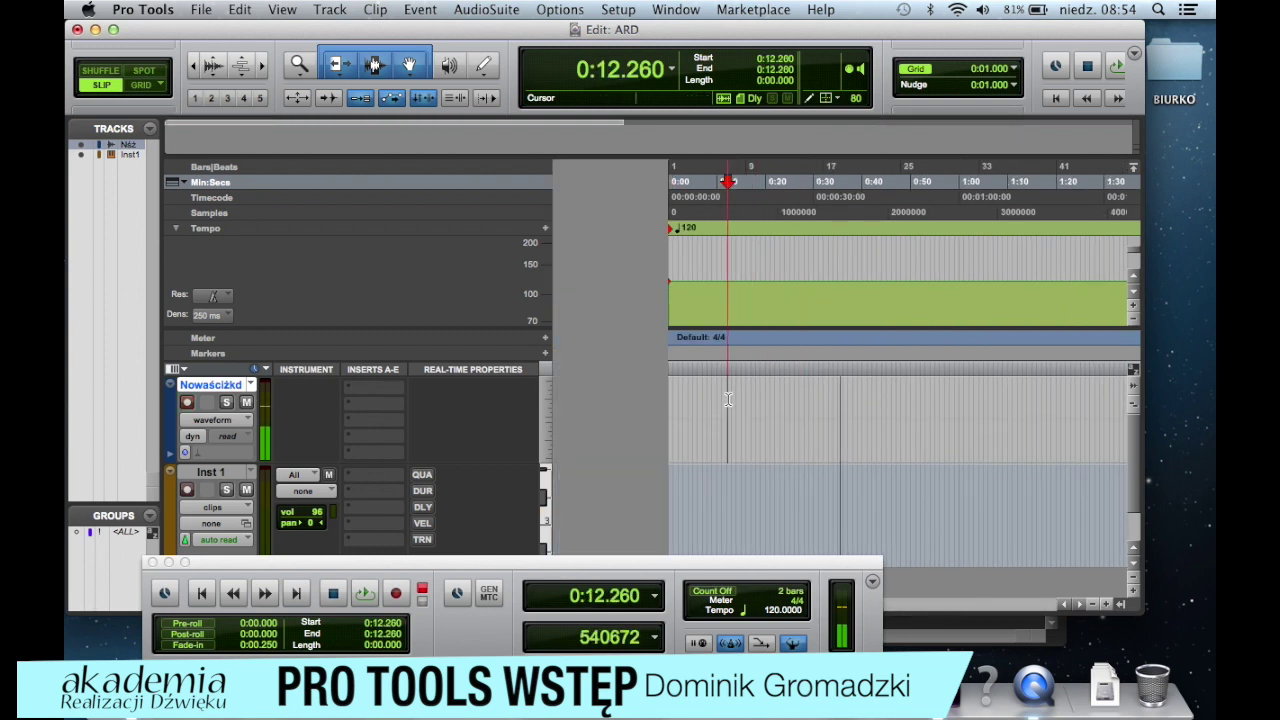
click(395, 598)
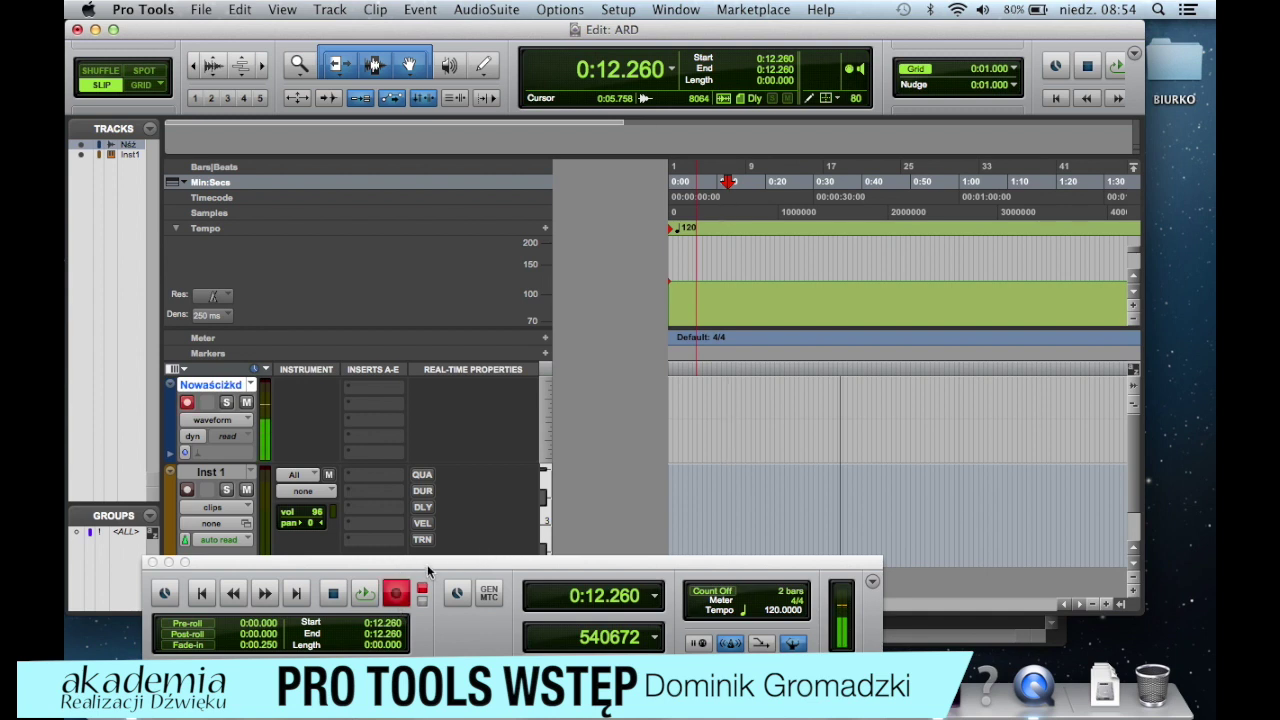
click(364, 594)
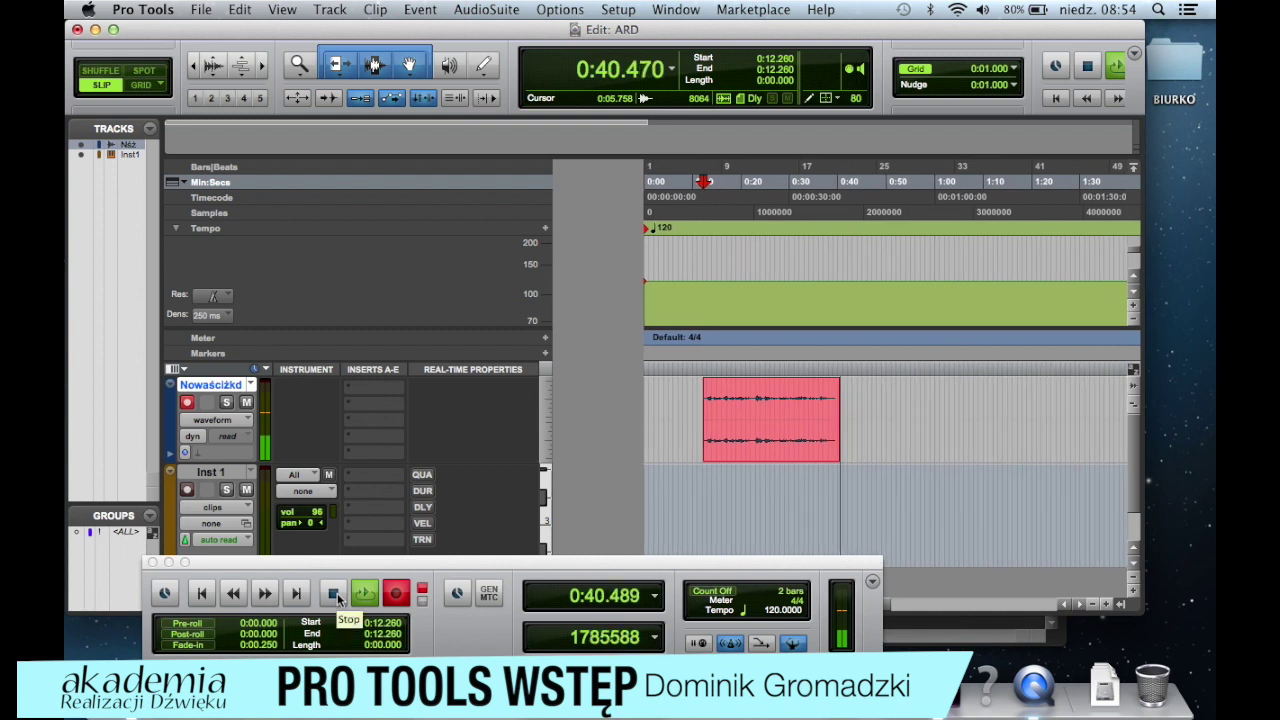
click(334, 594)
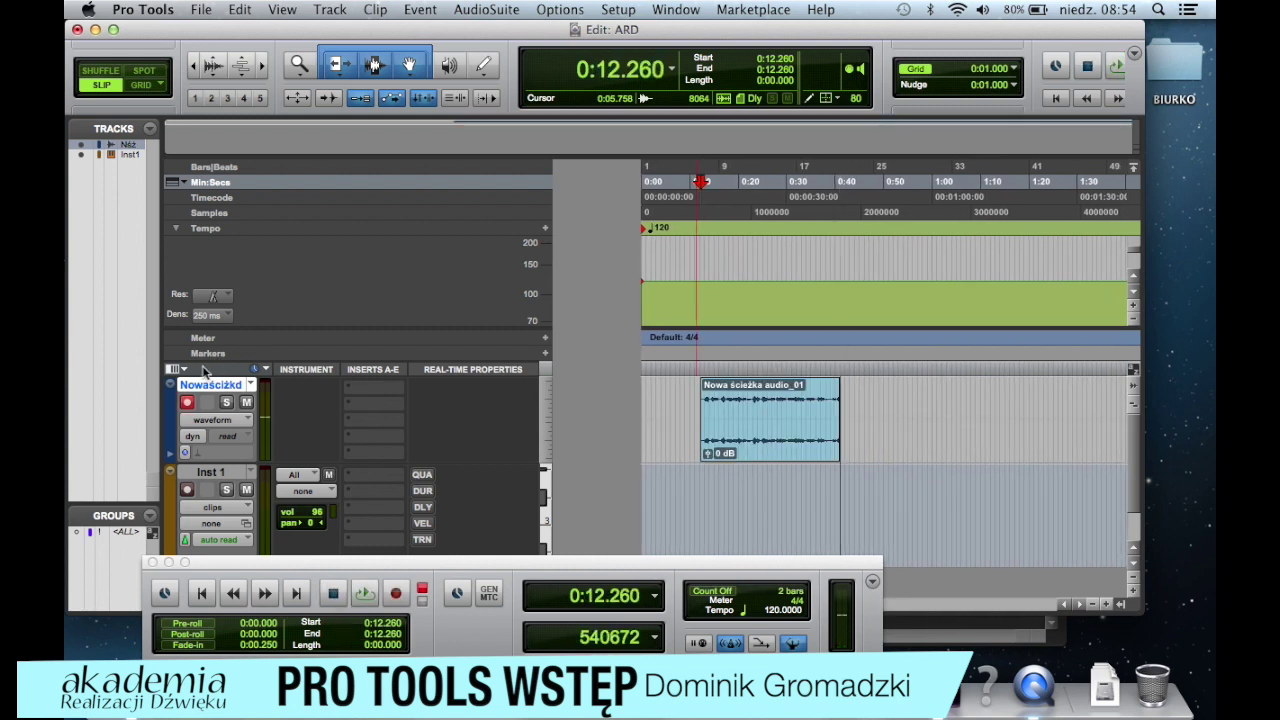
click(186, 402)
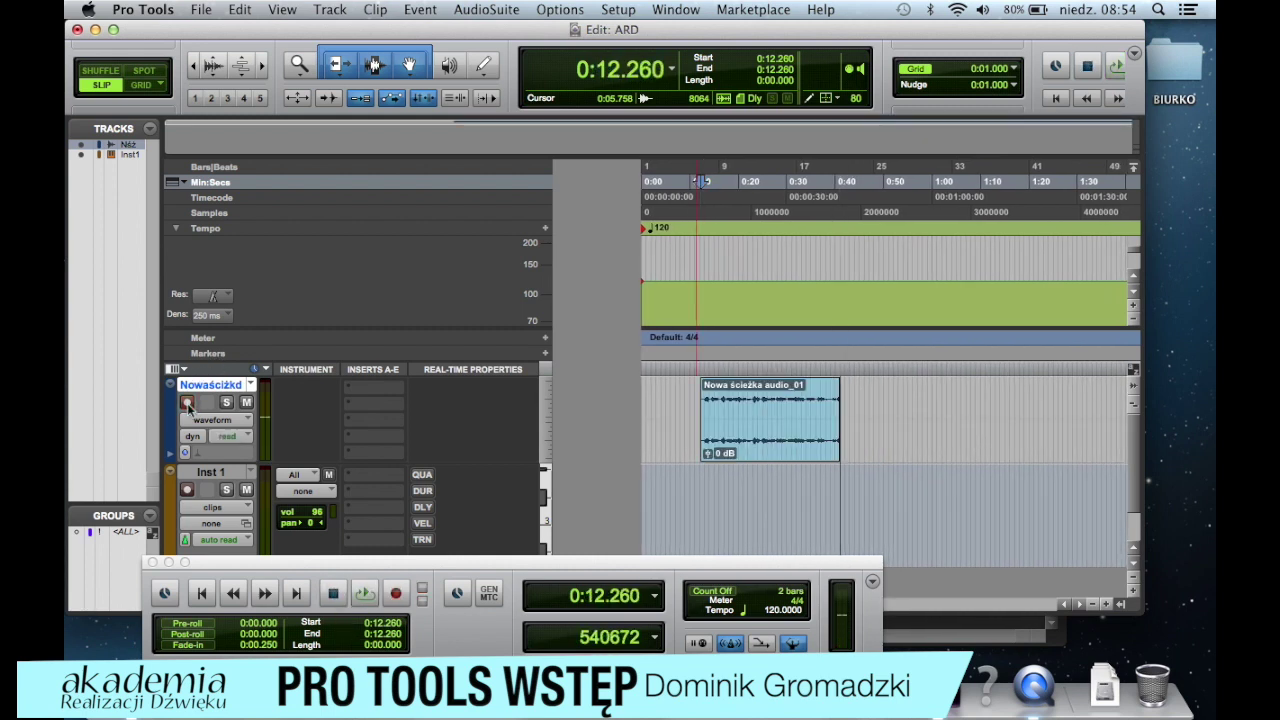
Step: Play back the recording from about 0:11.5, just before the clip, and stop playback
click(697, 399)
key(space)
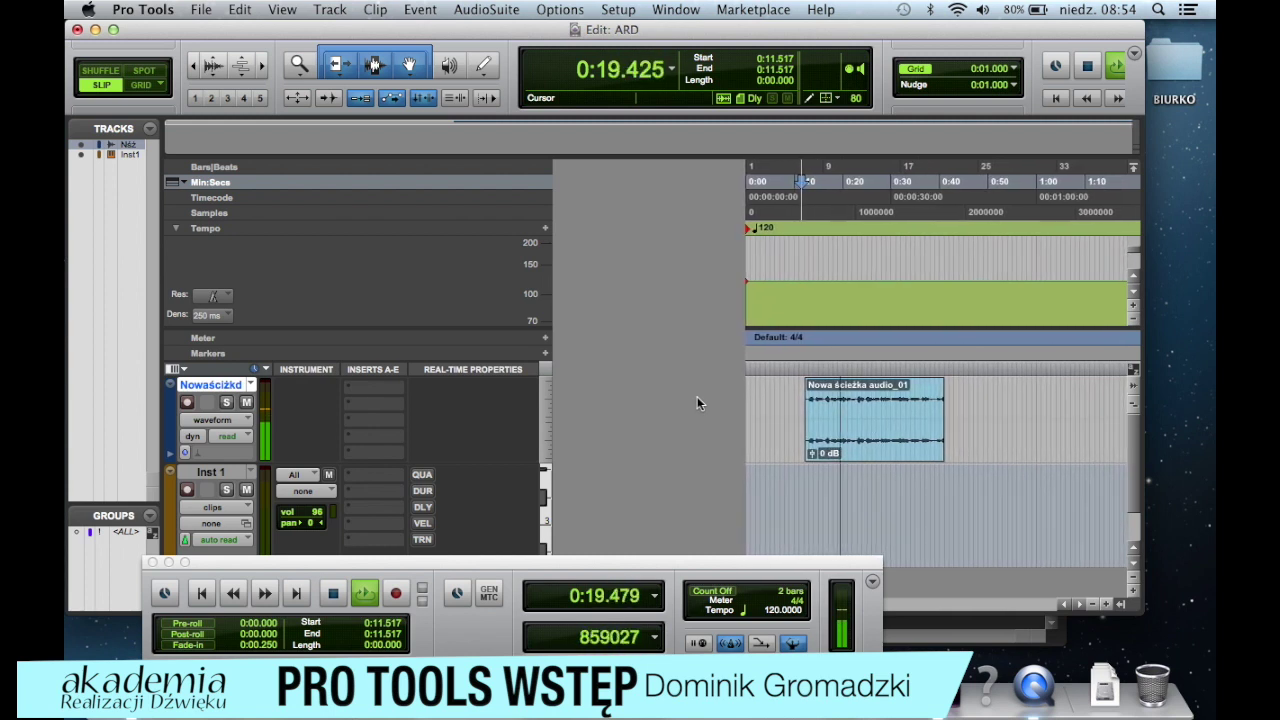
key(space)
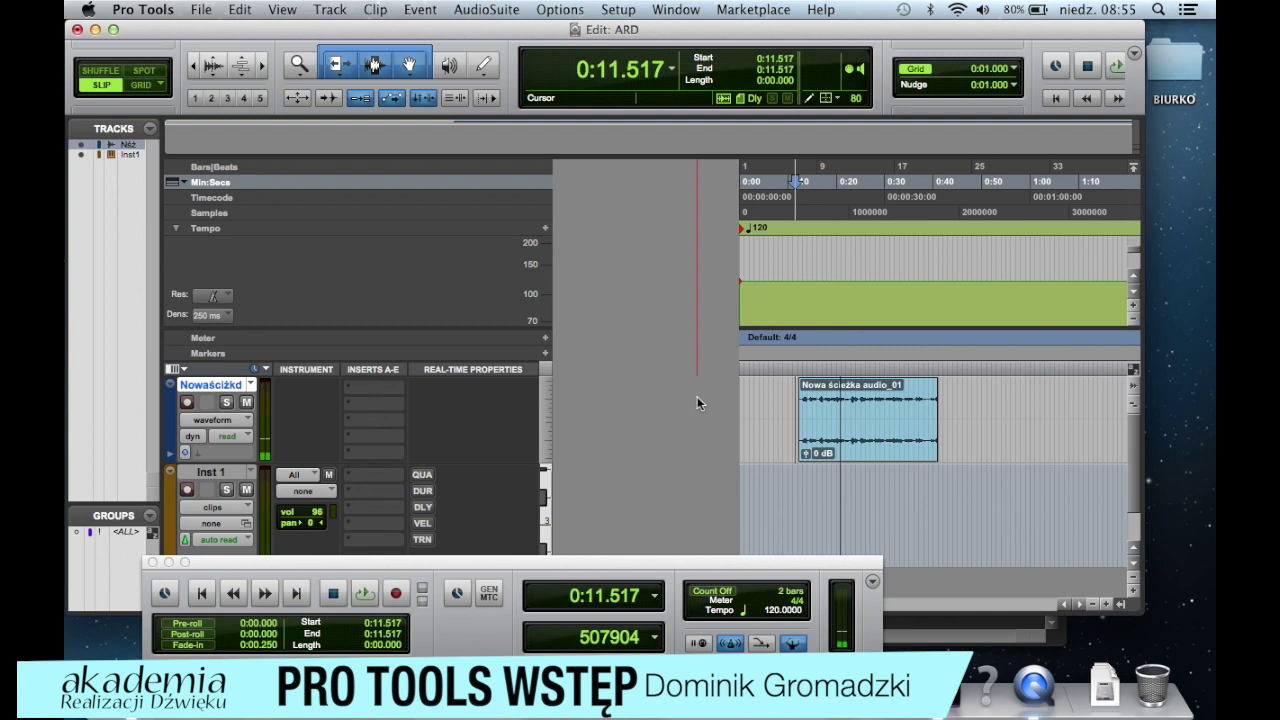
Step: Select the whole recorded clip, clear the selection, and place the edit cursor inside the clip at about 0:28.4
click(877, 446)
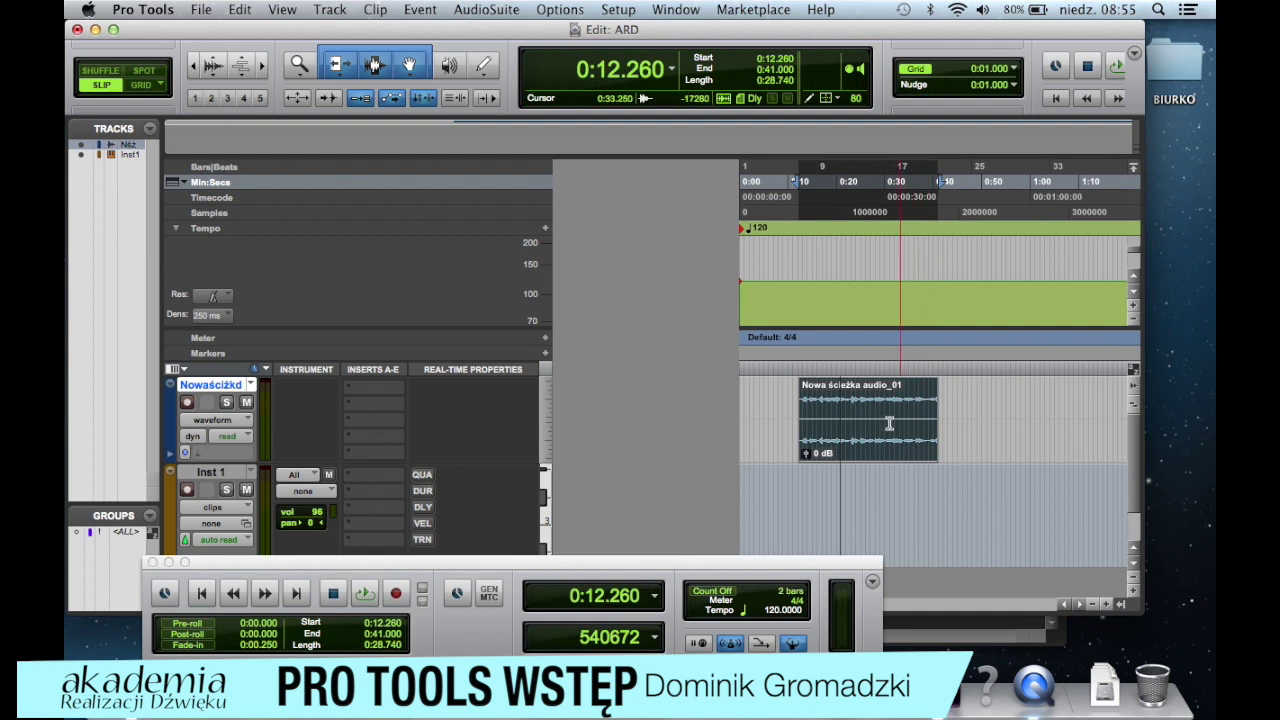
click(889, 423)
click(886, 450)
click(877, 408)
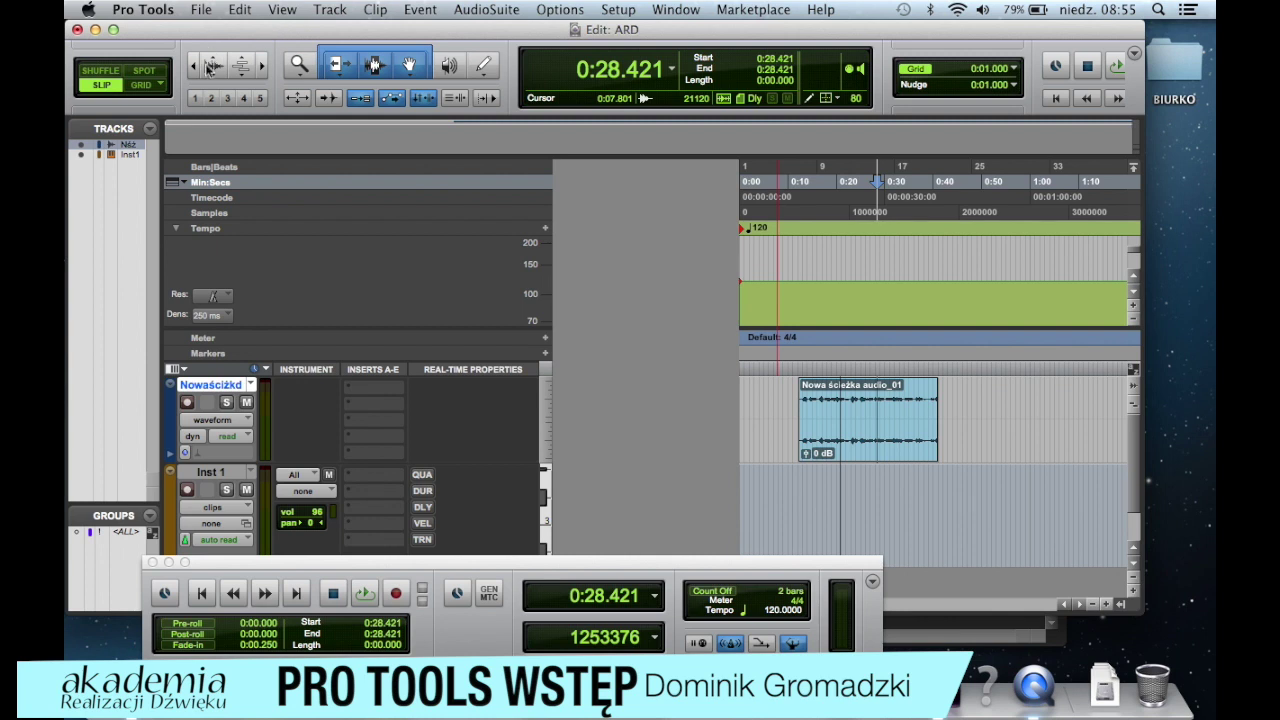
Step: Scrub through part of the recorded clip's first half with the Scrubber tool and switch to the Pencil tool
click(450, 66)
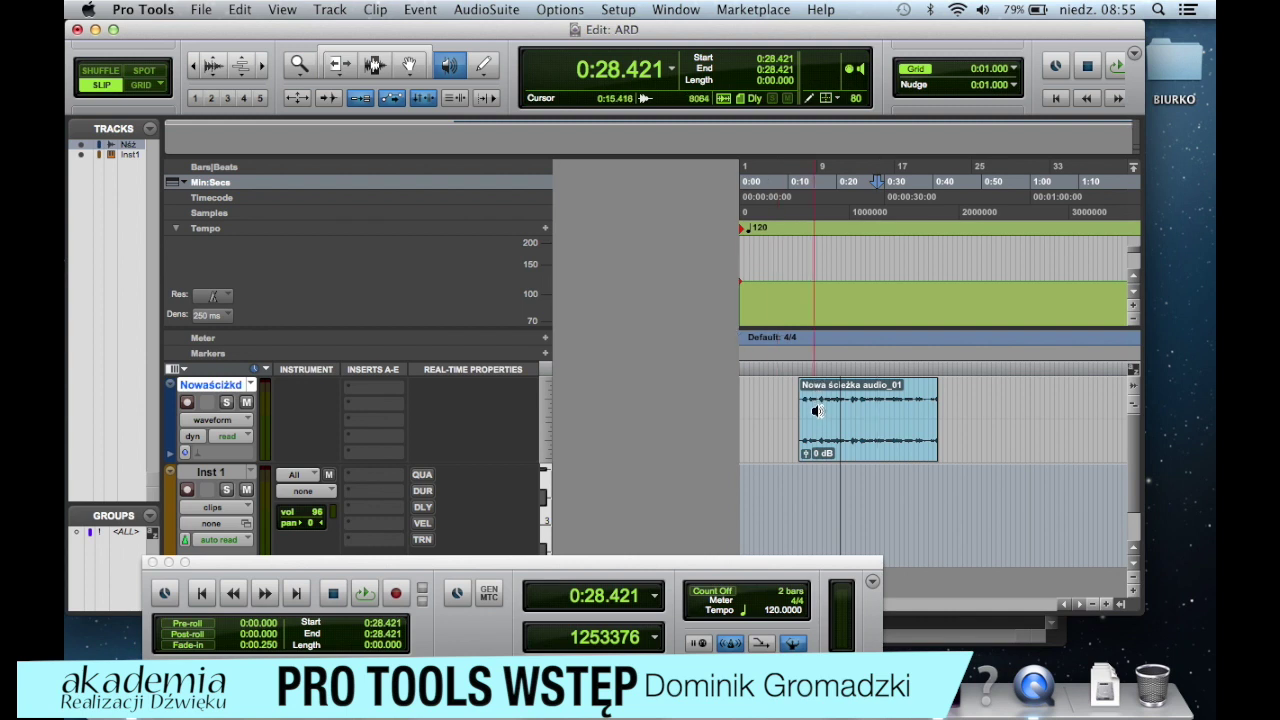
drag(818, 415, 841, 415)
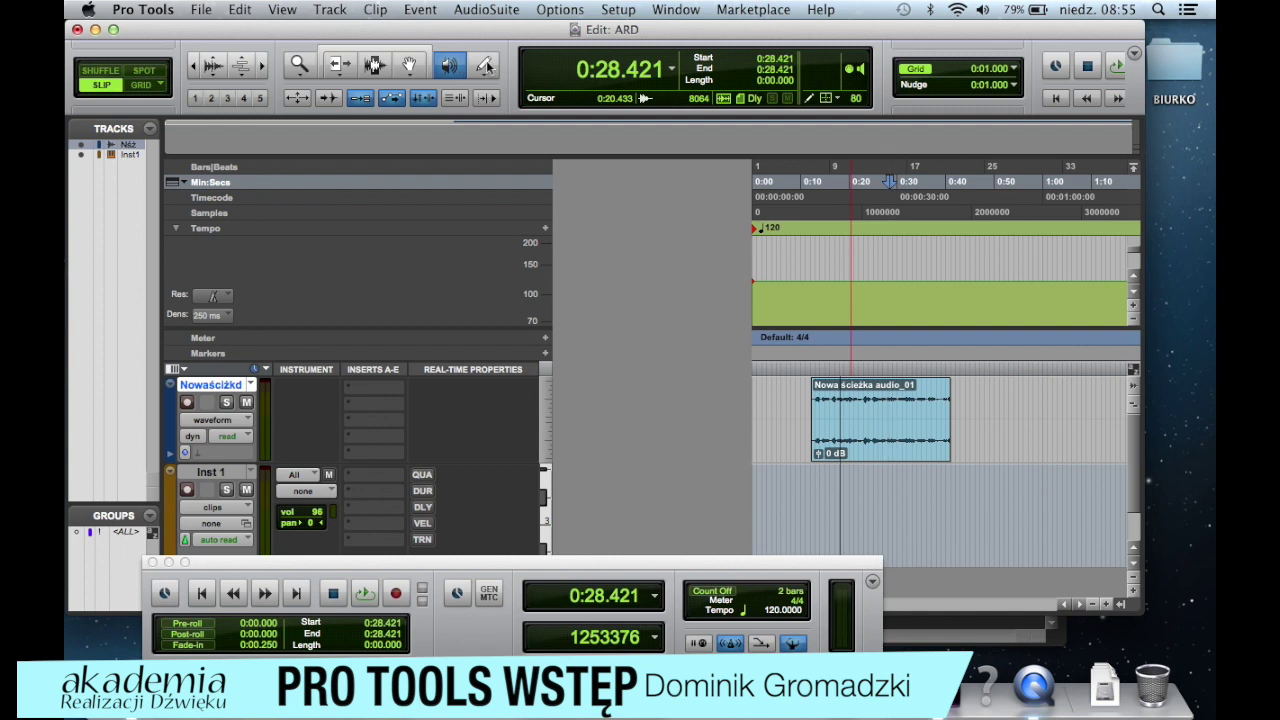
click(486, 66)
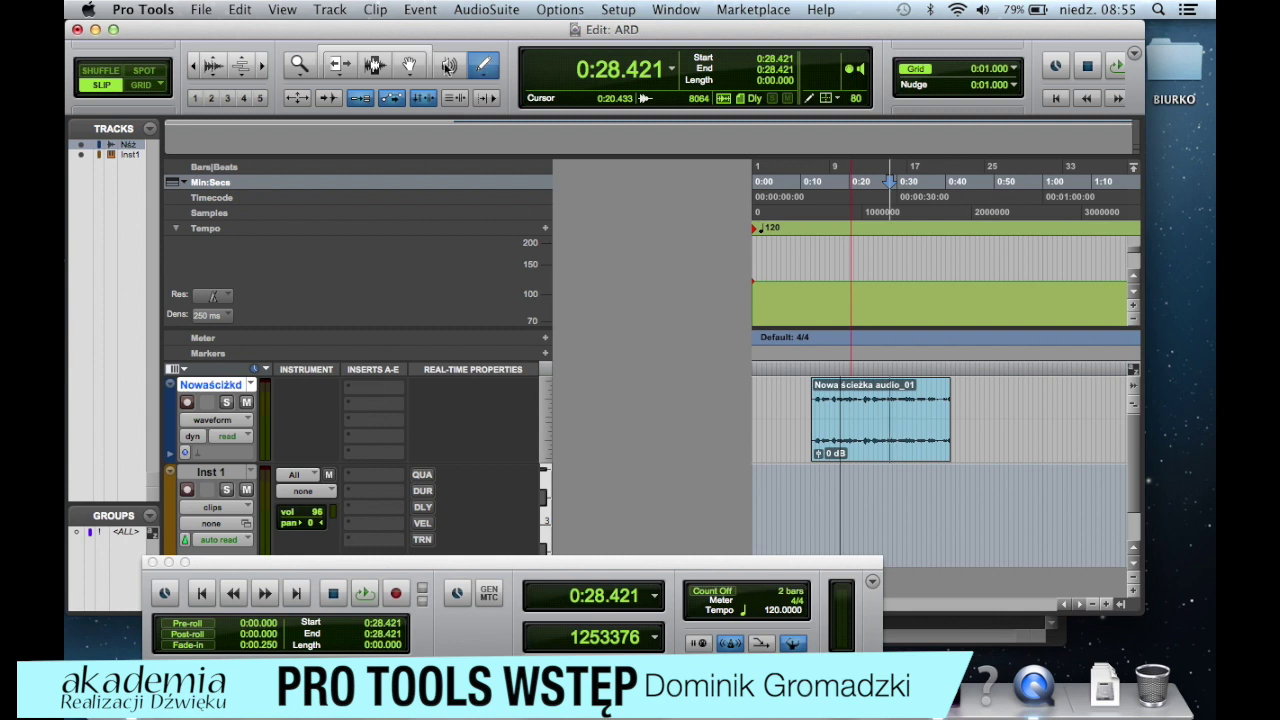
Step: Select the middle of the recorded clip from about 0:21 to 0:32 with the Selector, and reactivate the Smart Tool
click(374, 66)
drag(854, 409, 908, 409)
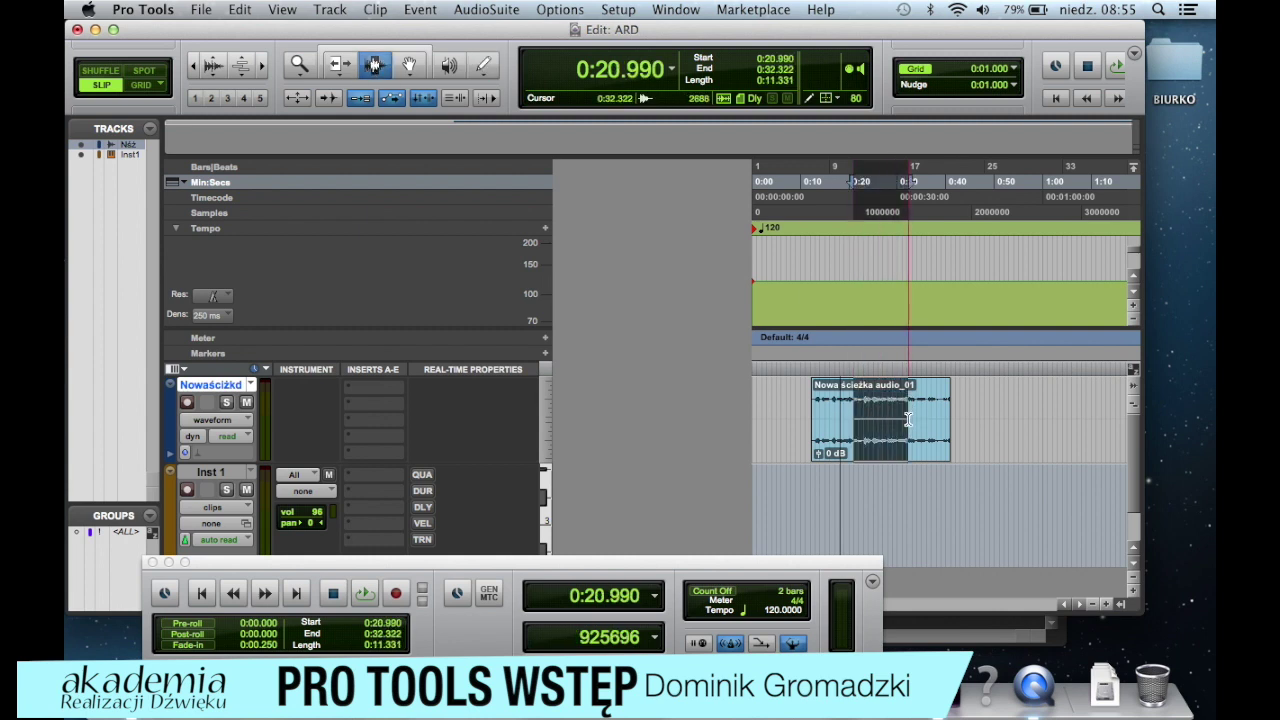
click(375, 52)
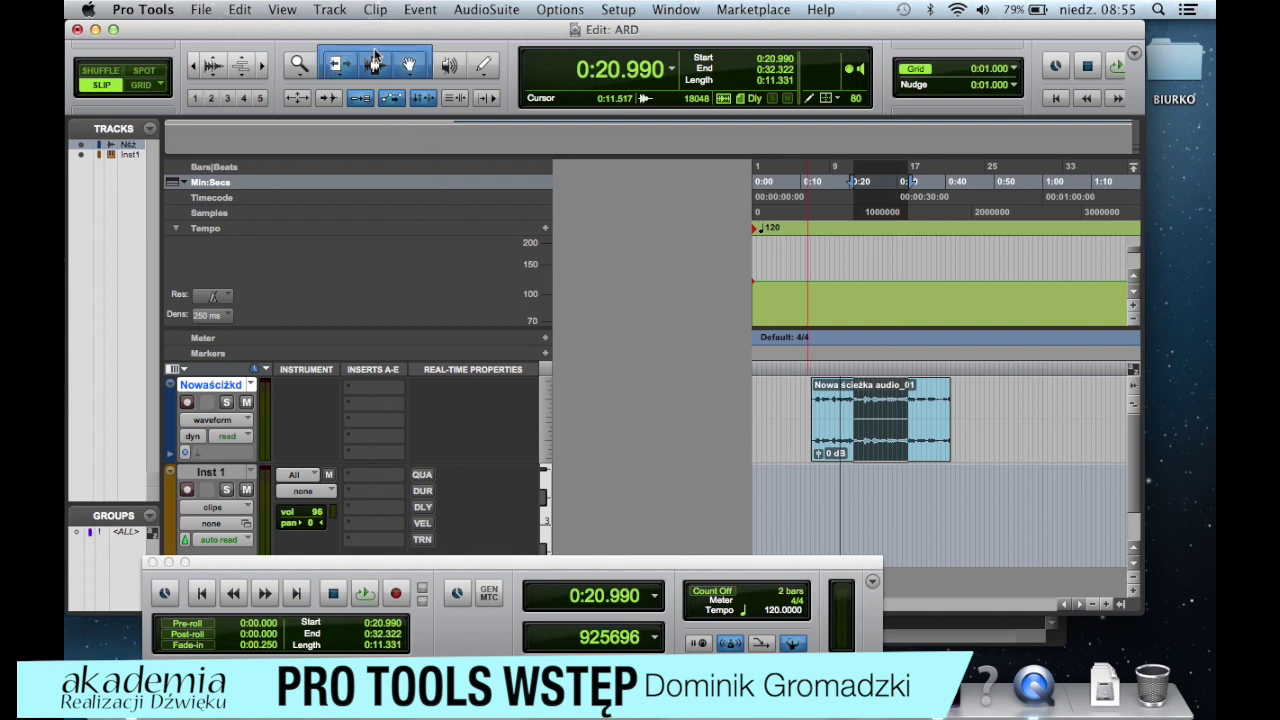
click(421, 98)
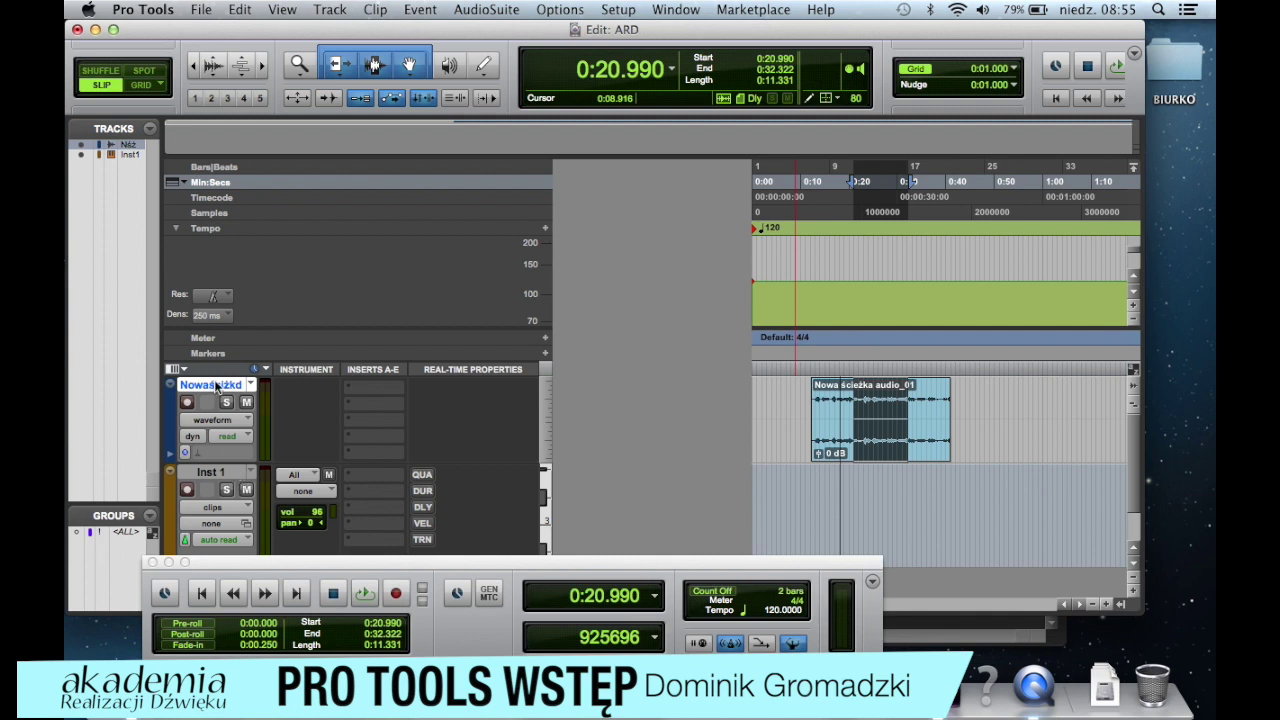
Step: Select the Inst 1 track and bring up its insert slots in the Mix window
click(222, 474)
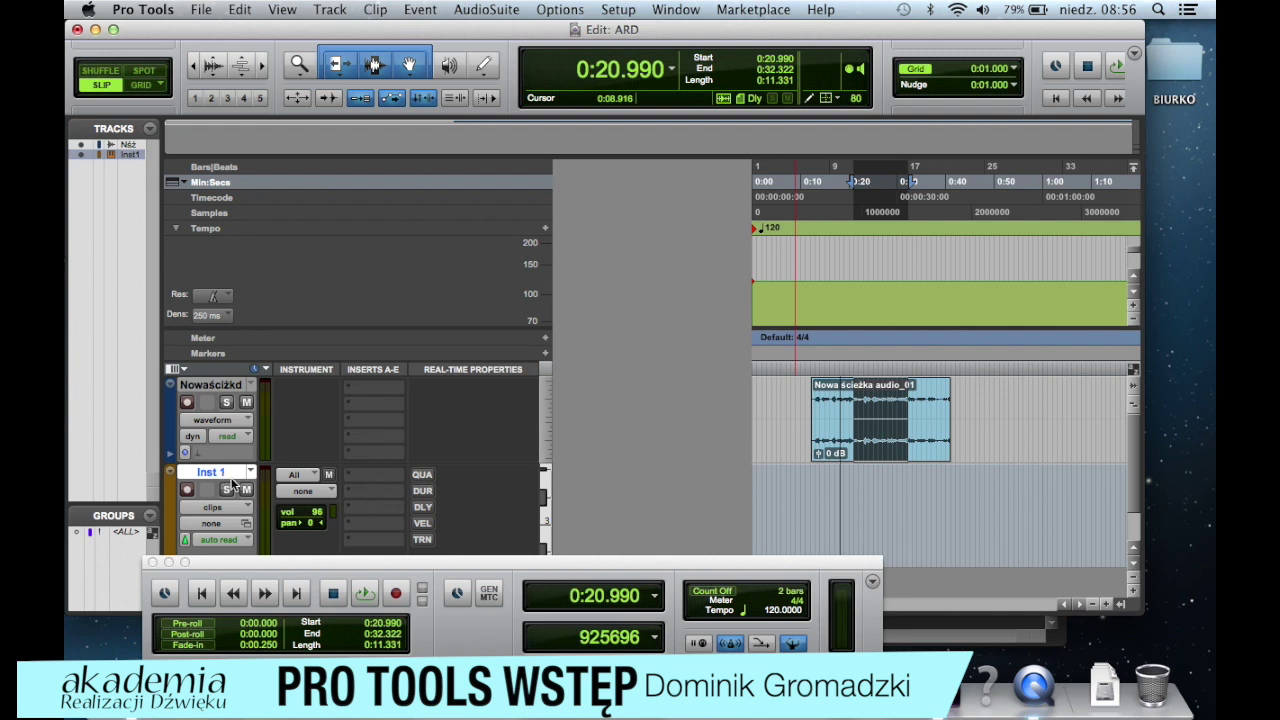
click(394, 478)
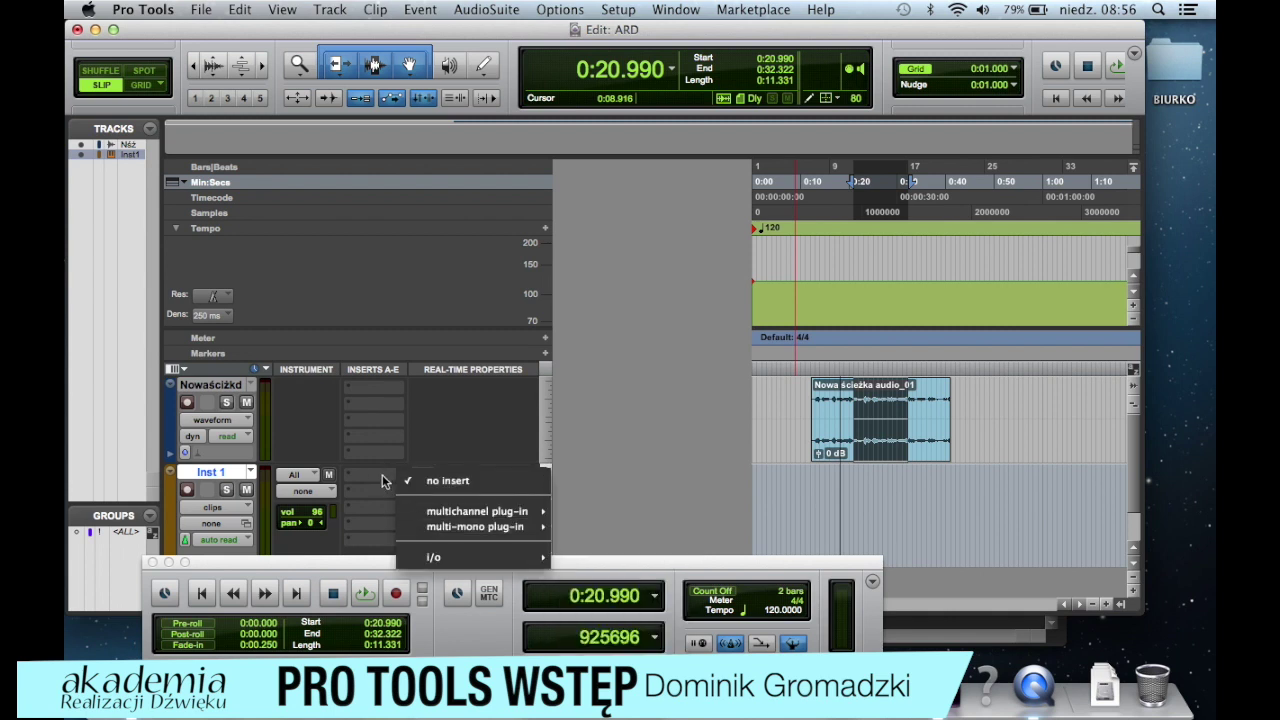
click(373, 481)
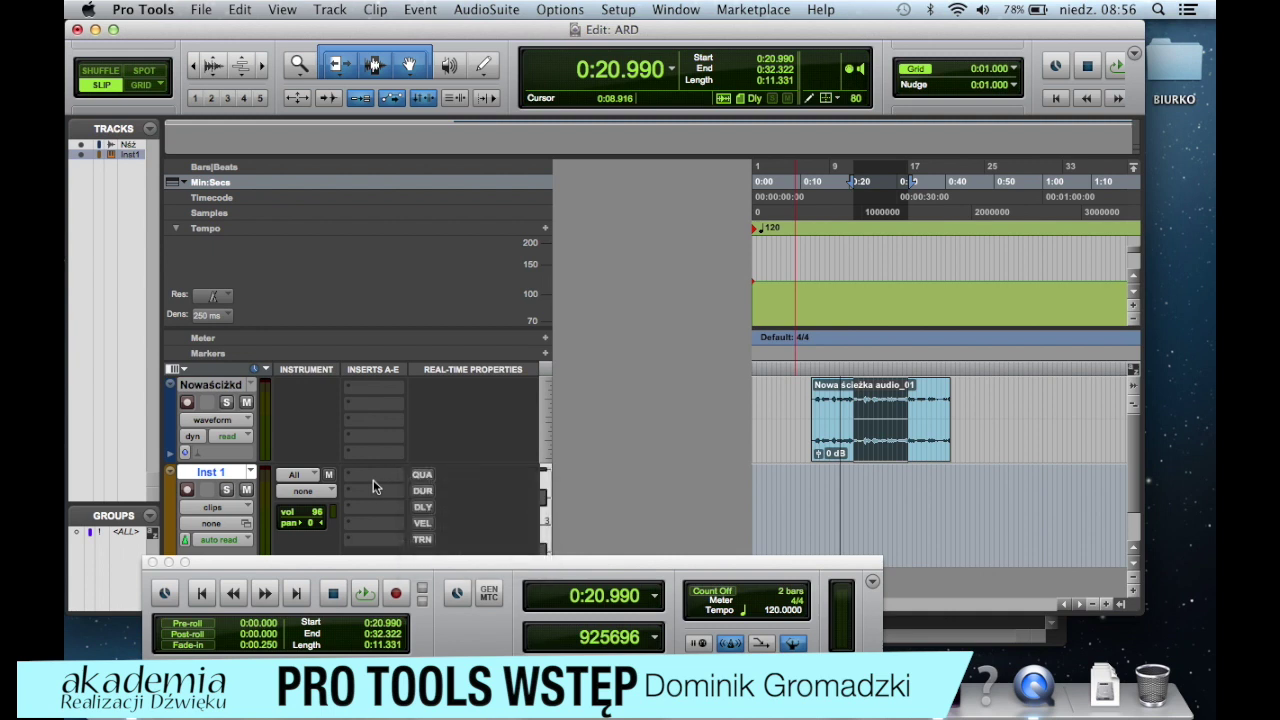
key(ctrl+Down)
click(886, 405)
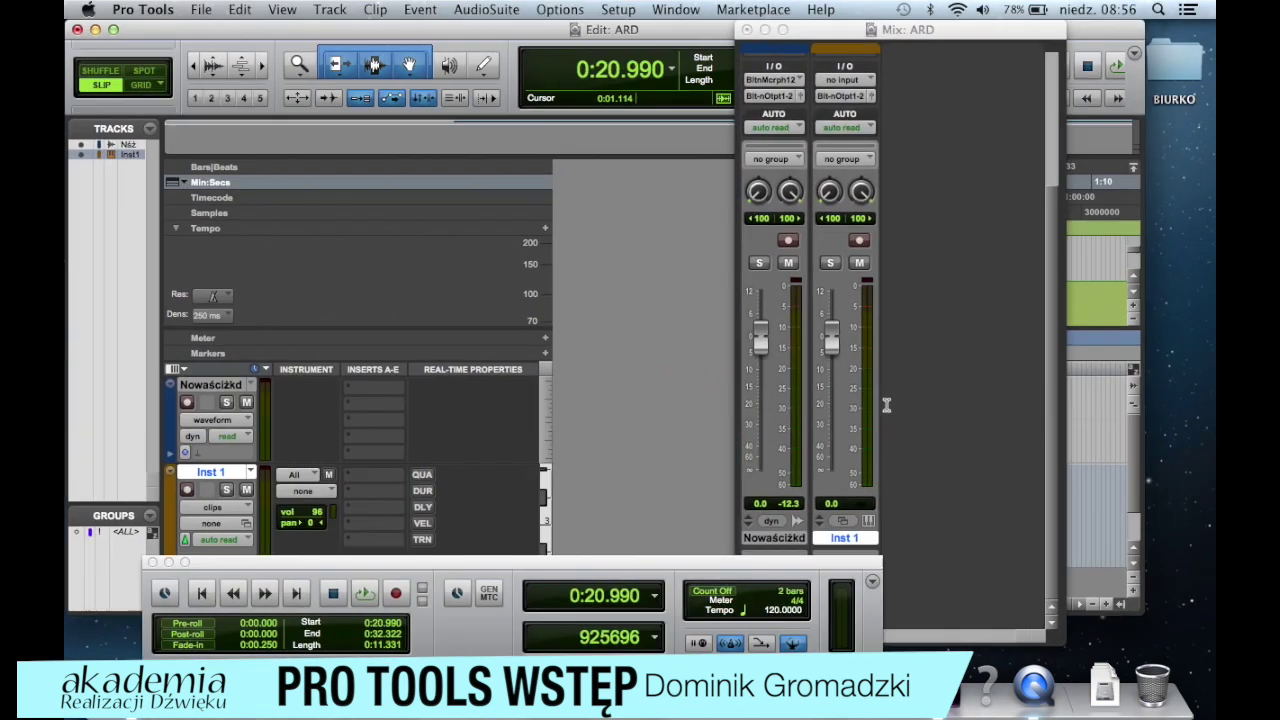
scroll(918, 175, up, 5)
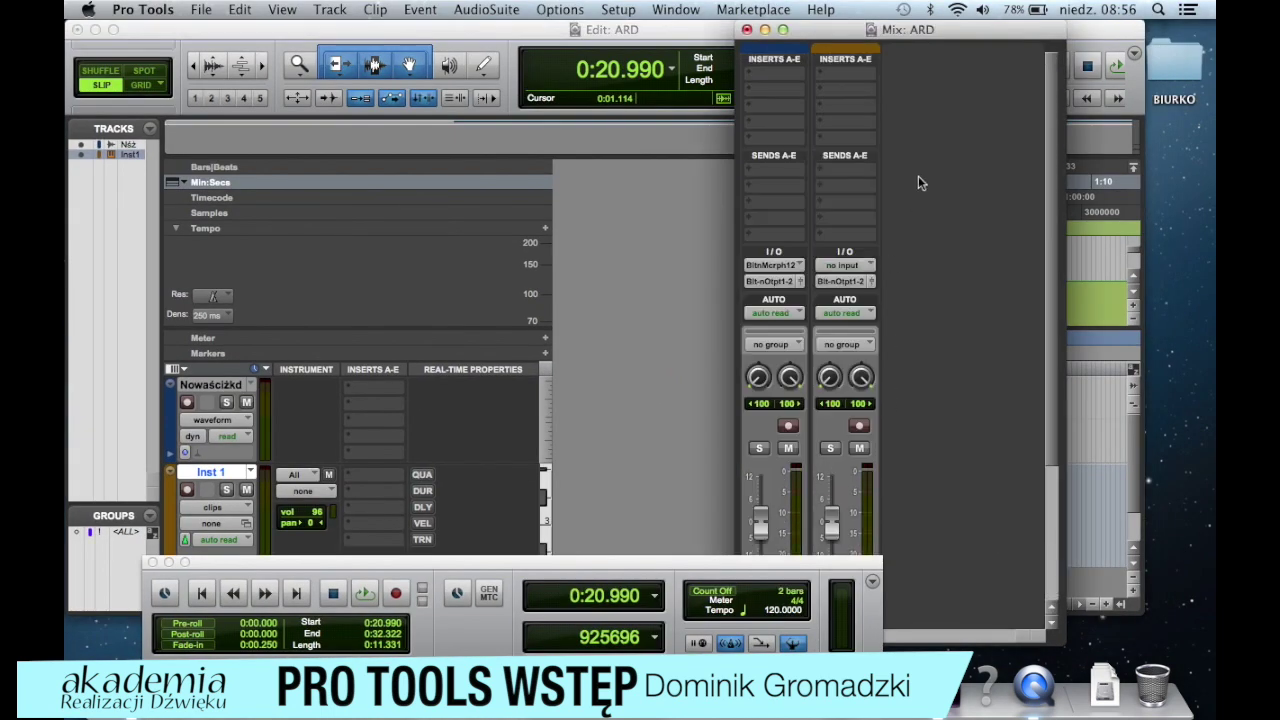
Step: Add the stereo Mini Grand multichannel instrument plug-in to Inst 1's first insert slot, test a note, and close the plug-in window
click(845, 73)
mouse_move(870, 112)
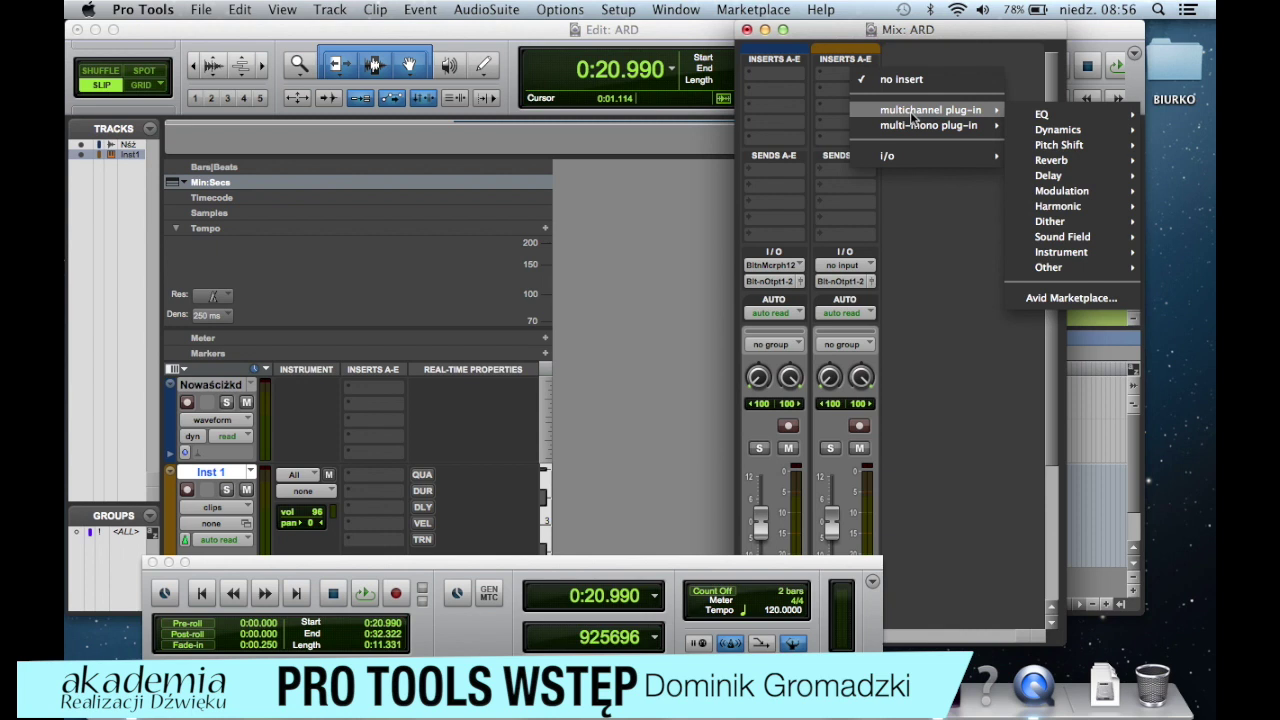
mouse_move(1065, 254)
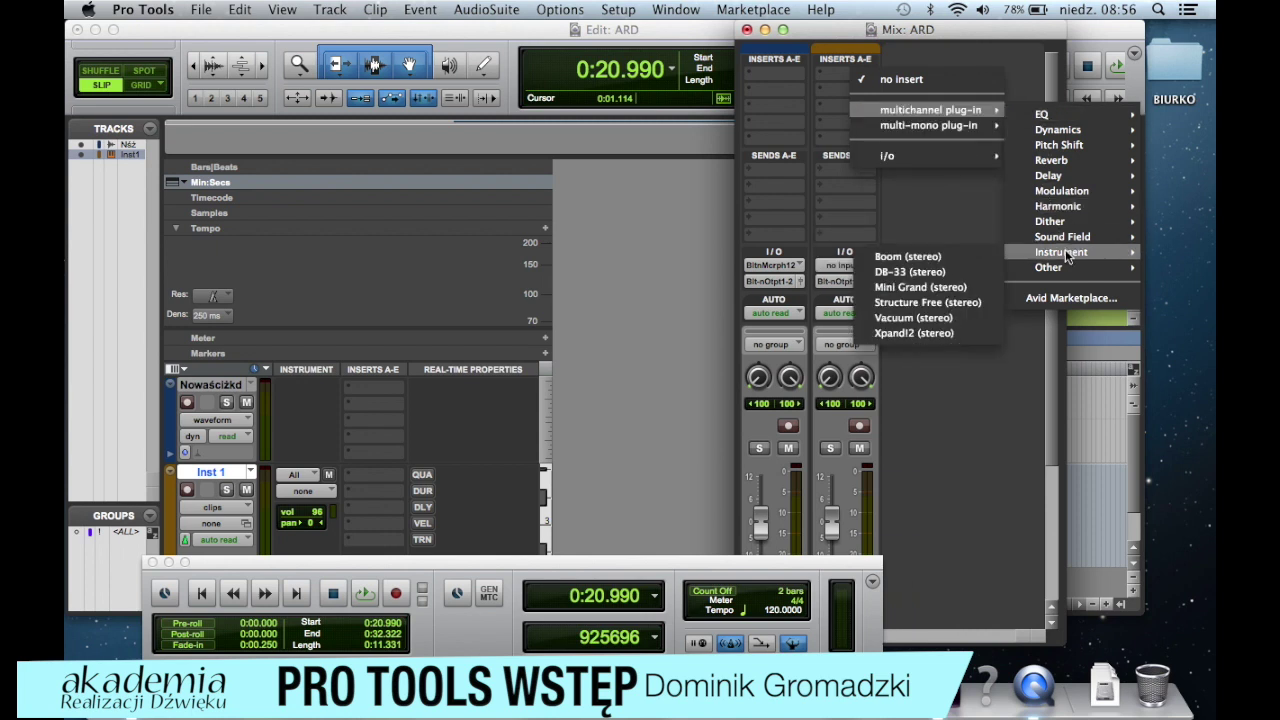
click(928, 287)
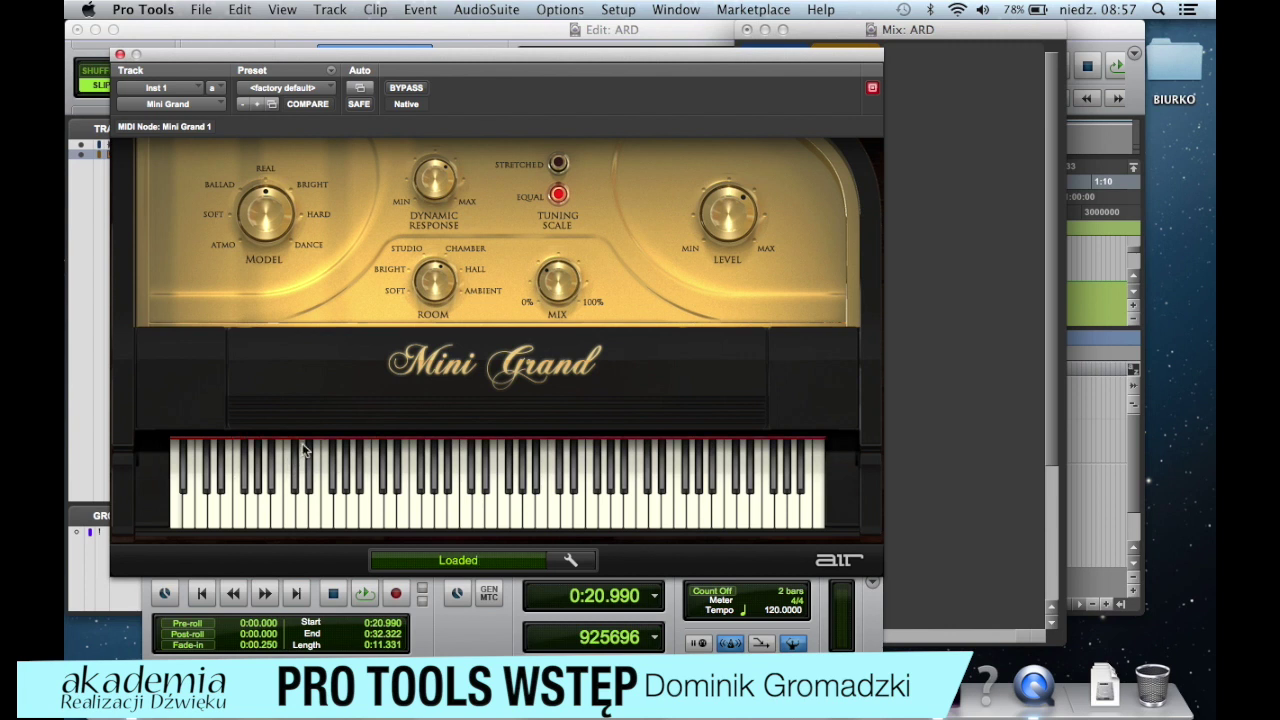
click(400, 505)
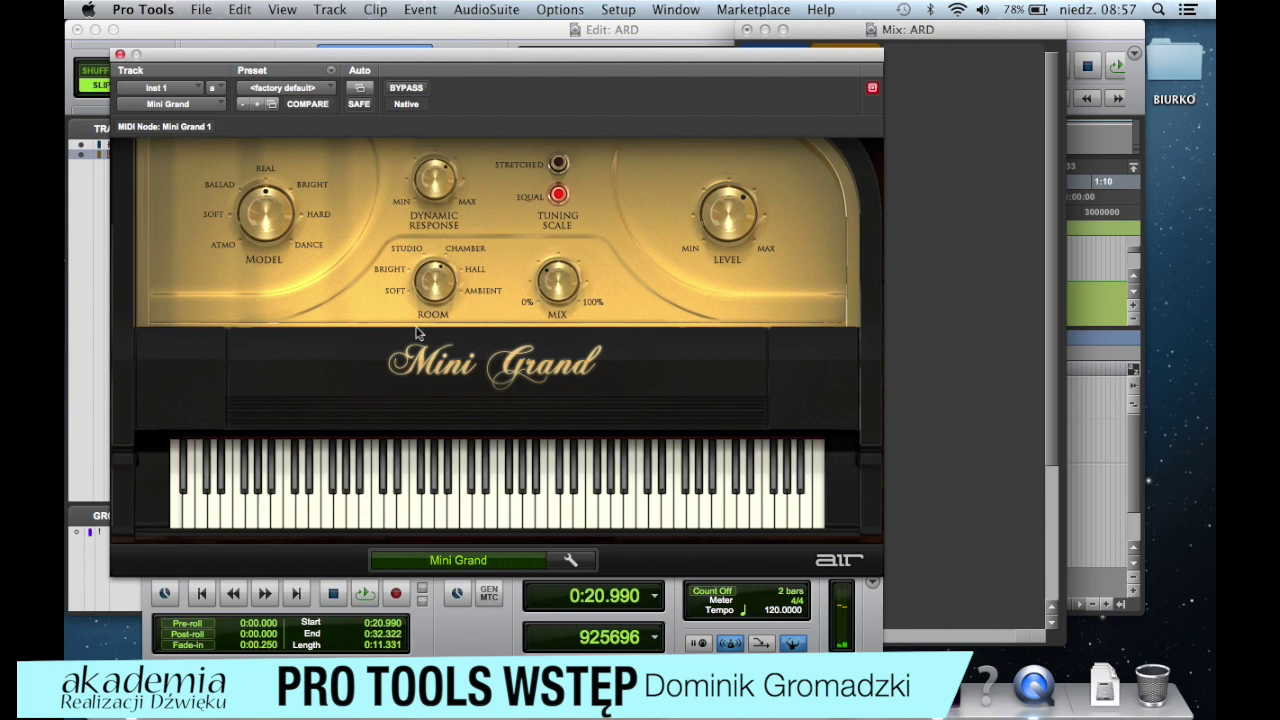
click(120, 55)
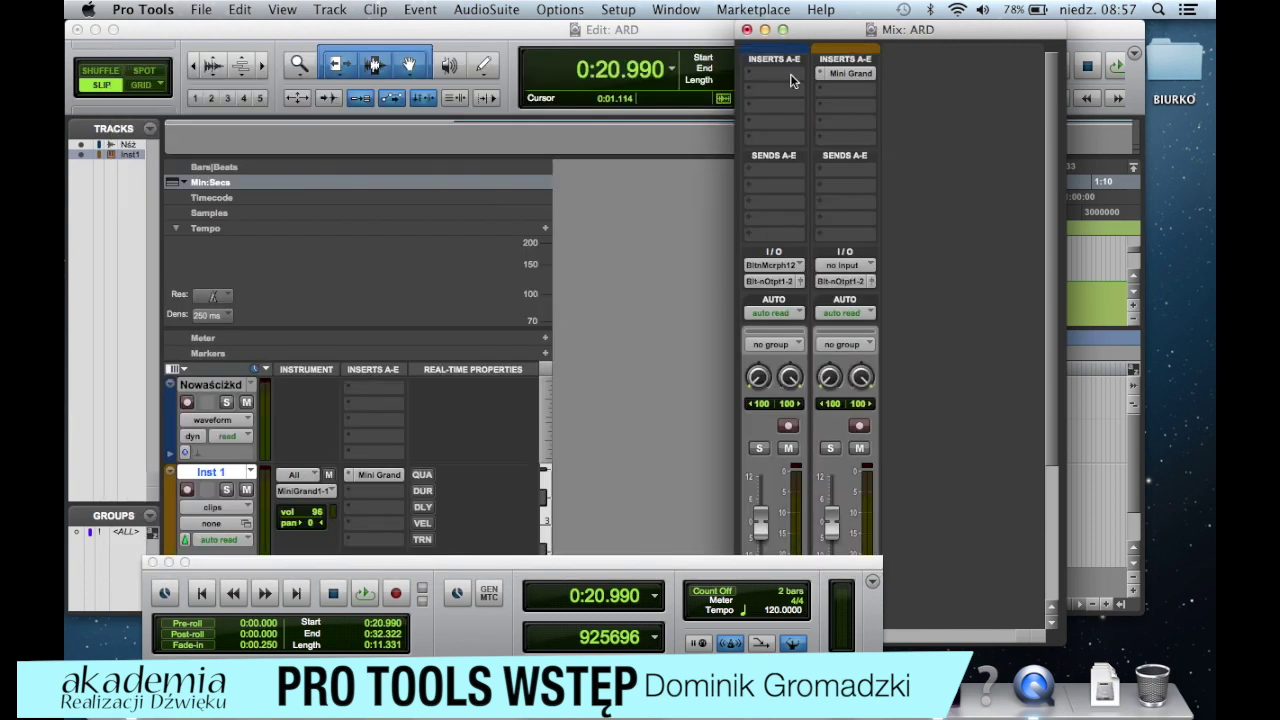
Step: Replace Mini Grand in Inst 1's first insert slot with the stereo Boom multichannel instrument plug-in
click(821, 76)
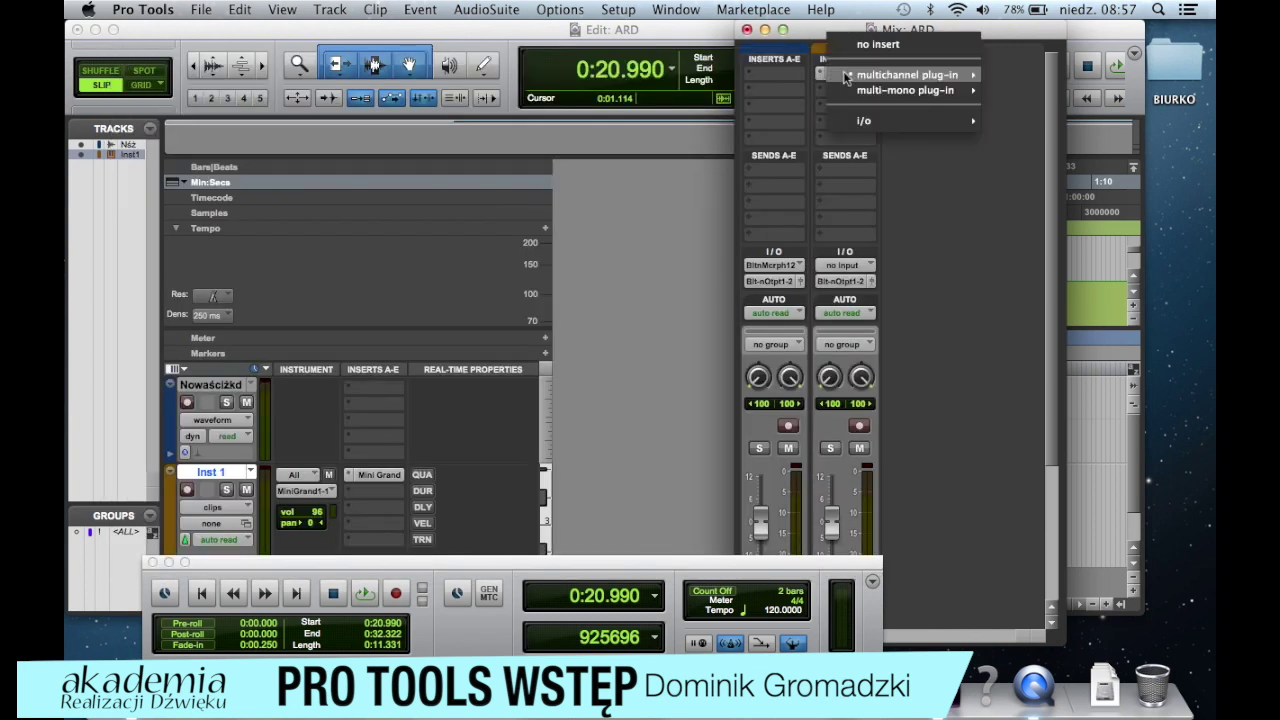
mouse_move(940, 75)
mouse_move(1027, 175)
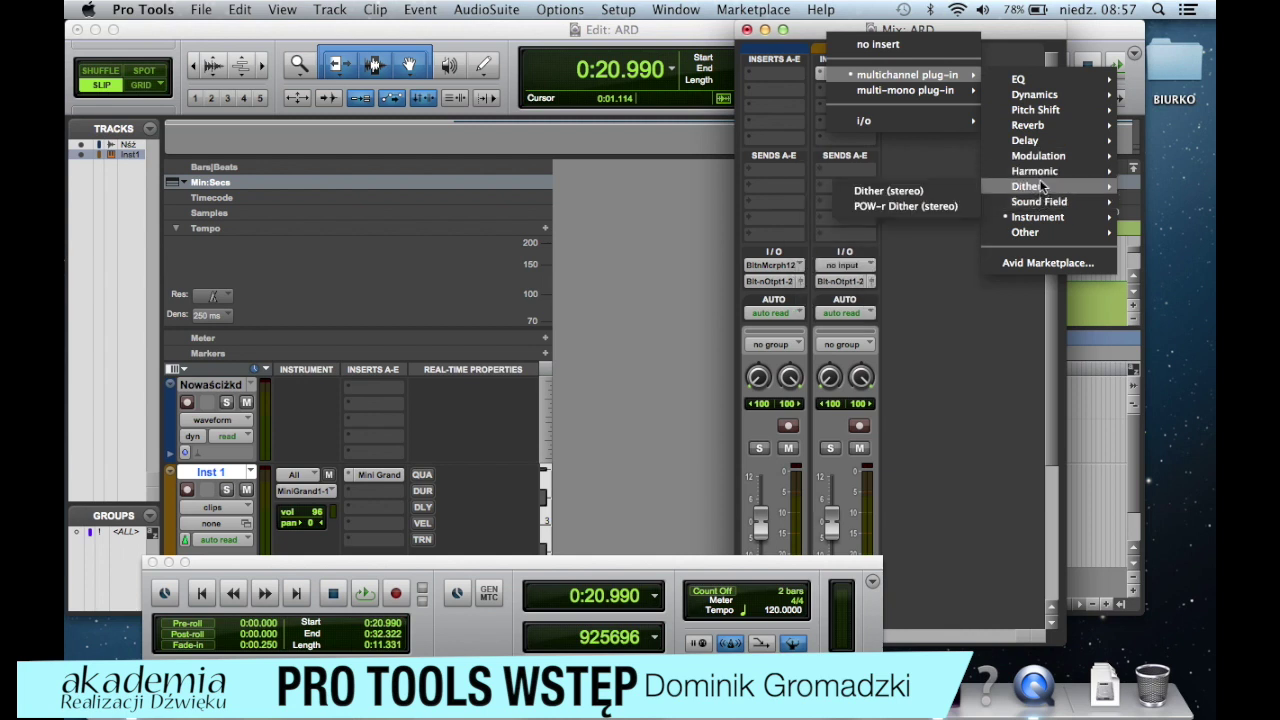
mouse_move(1022, 218)
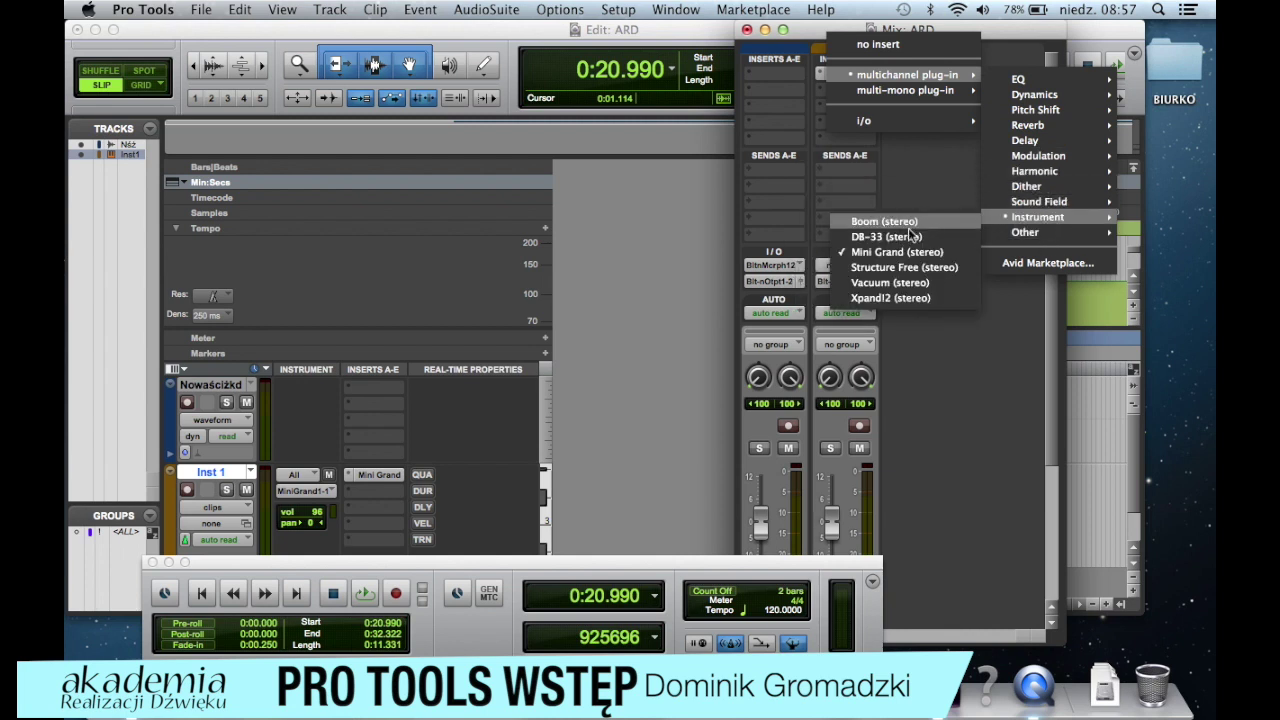
click(873, 225)
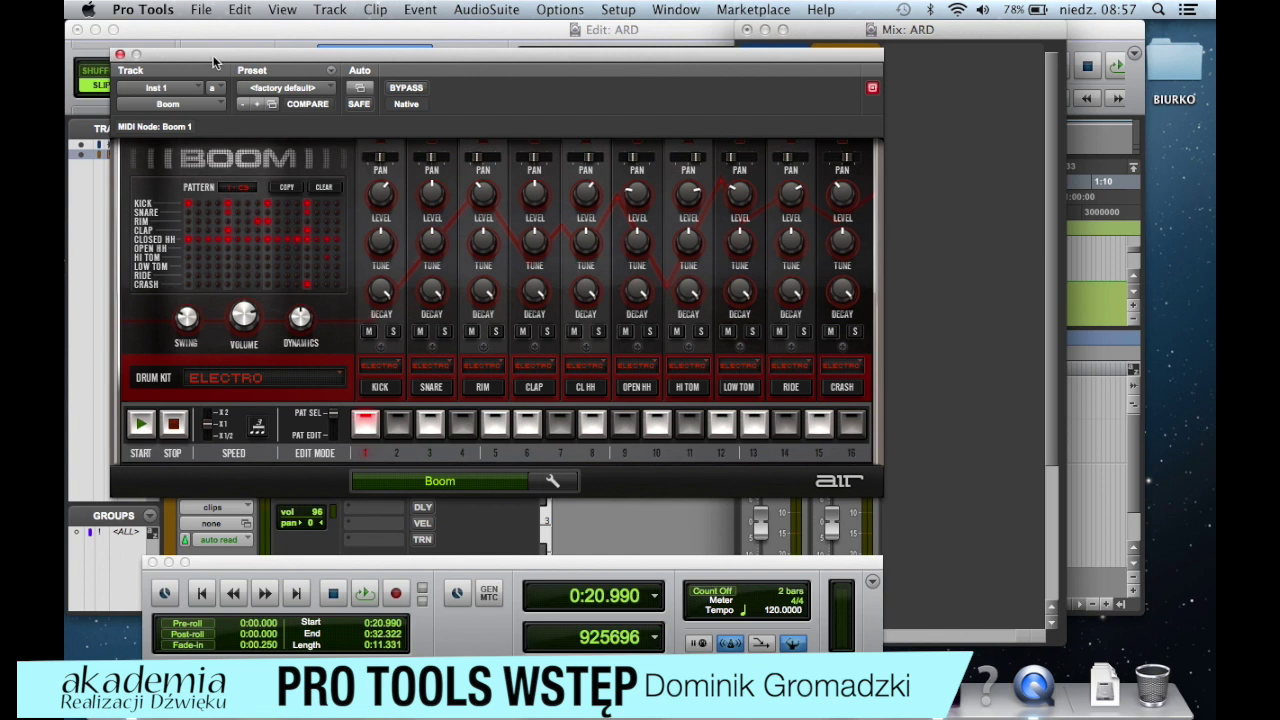
Step: Audition Boom's drum pattern, and try opening and closing the plug-in window from Inst 1's insert in the Edit window
drag(214, 52, 520, 80)
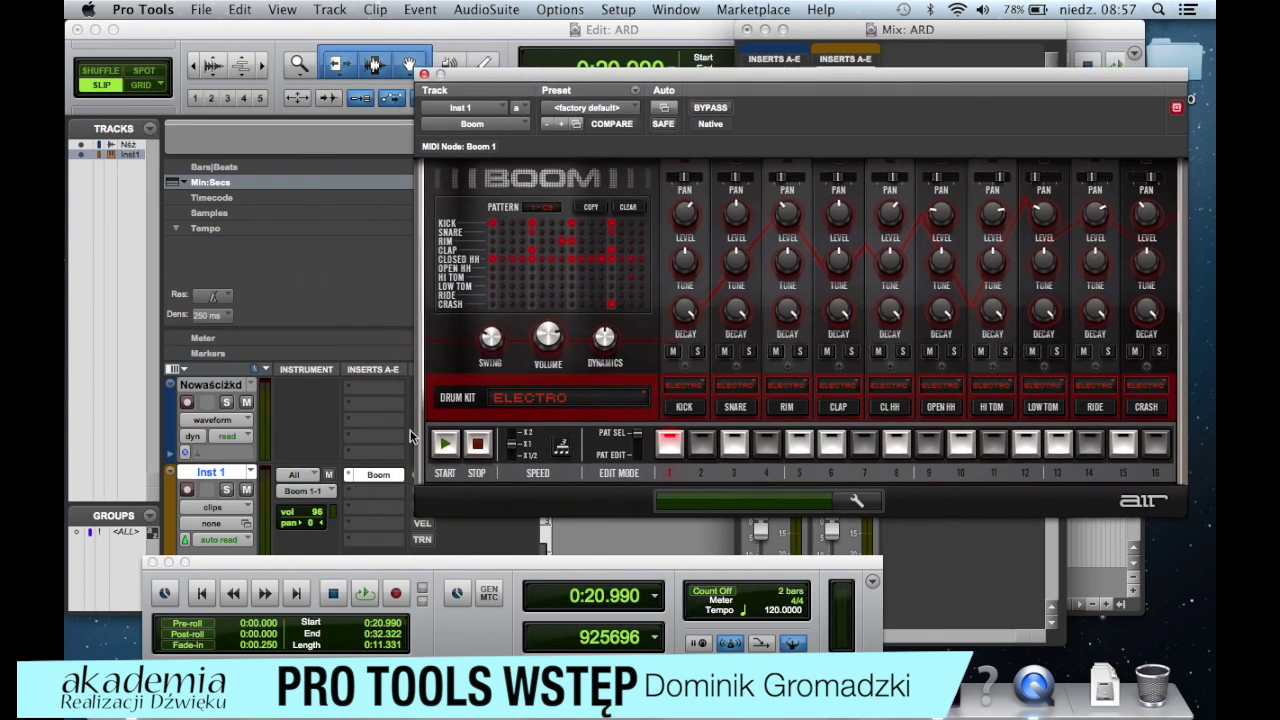
drag(528, 80, 505, 110)
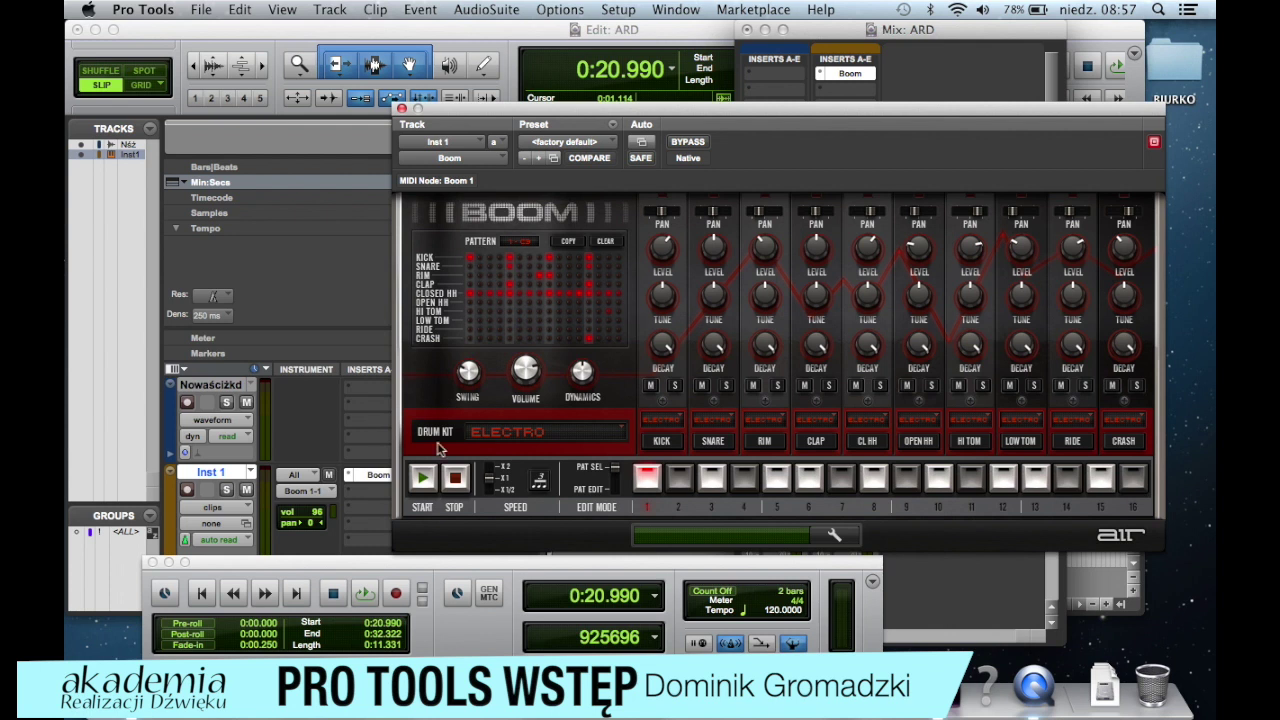
click(423, 478)
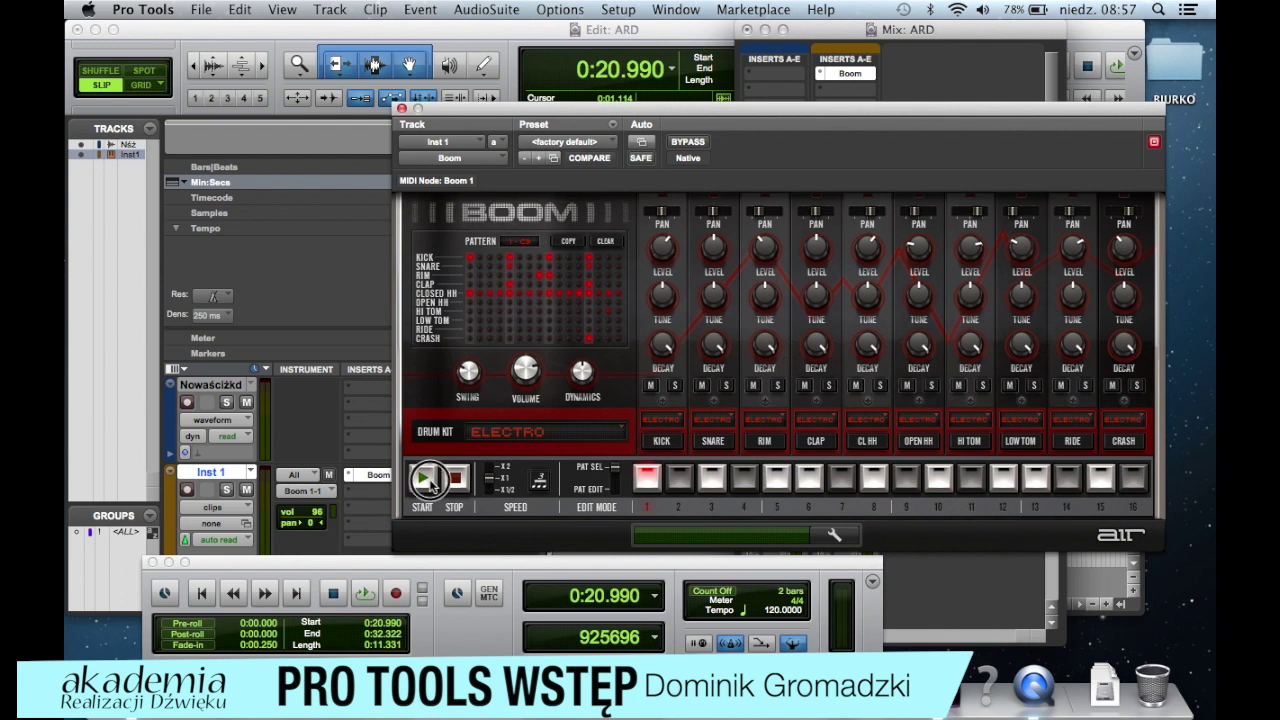
click(455, 480)
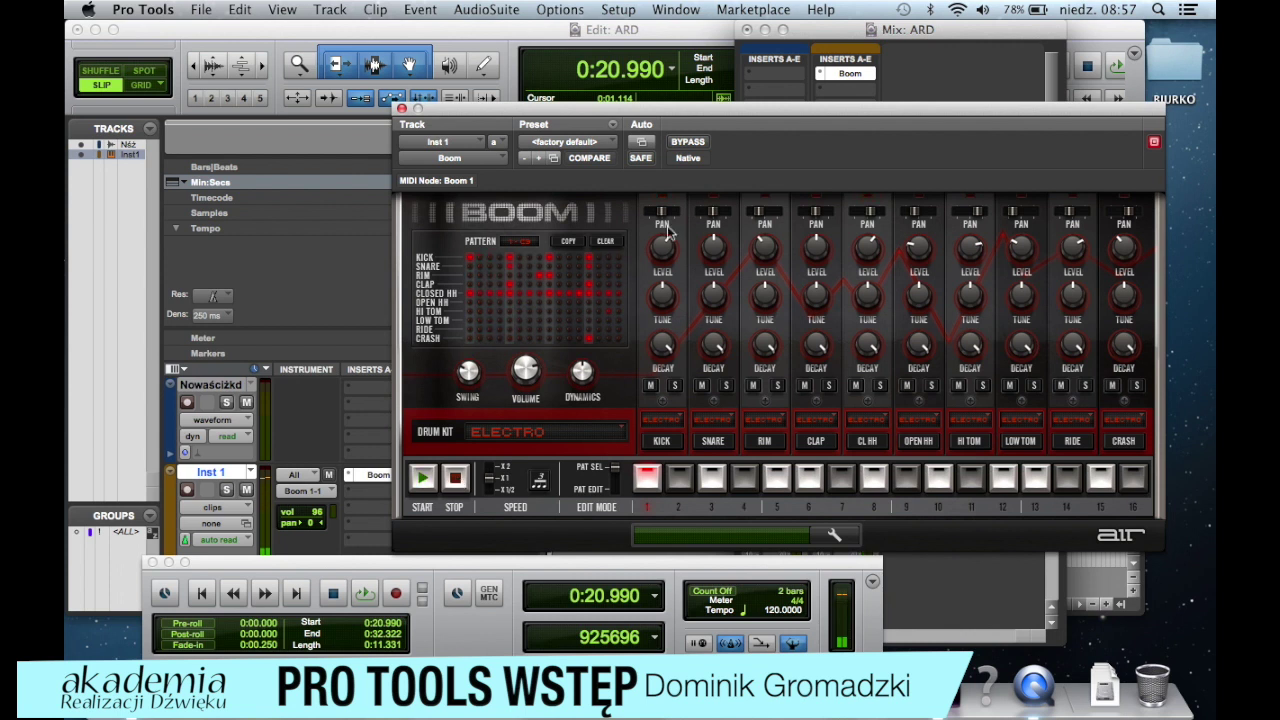
drag(768, 107, 694, 108)
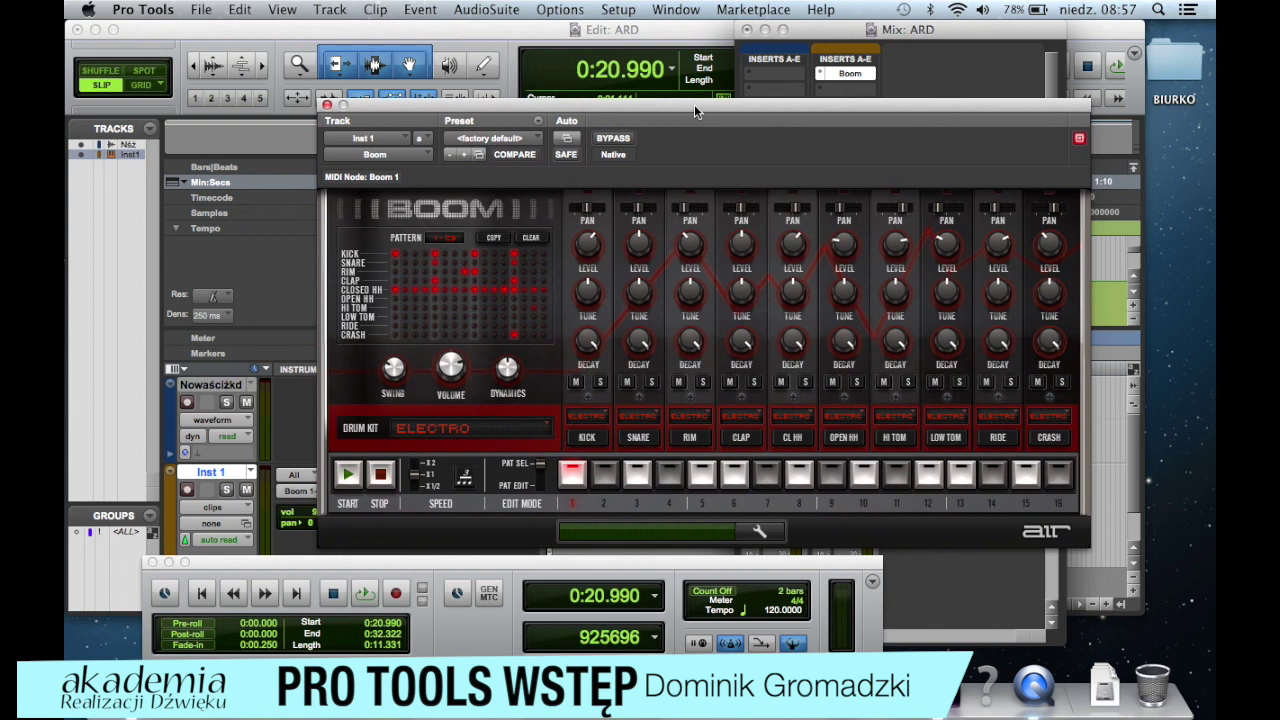
click(327, 105)
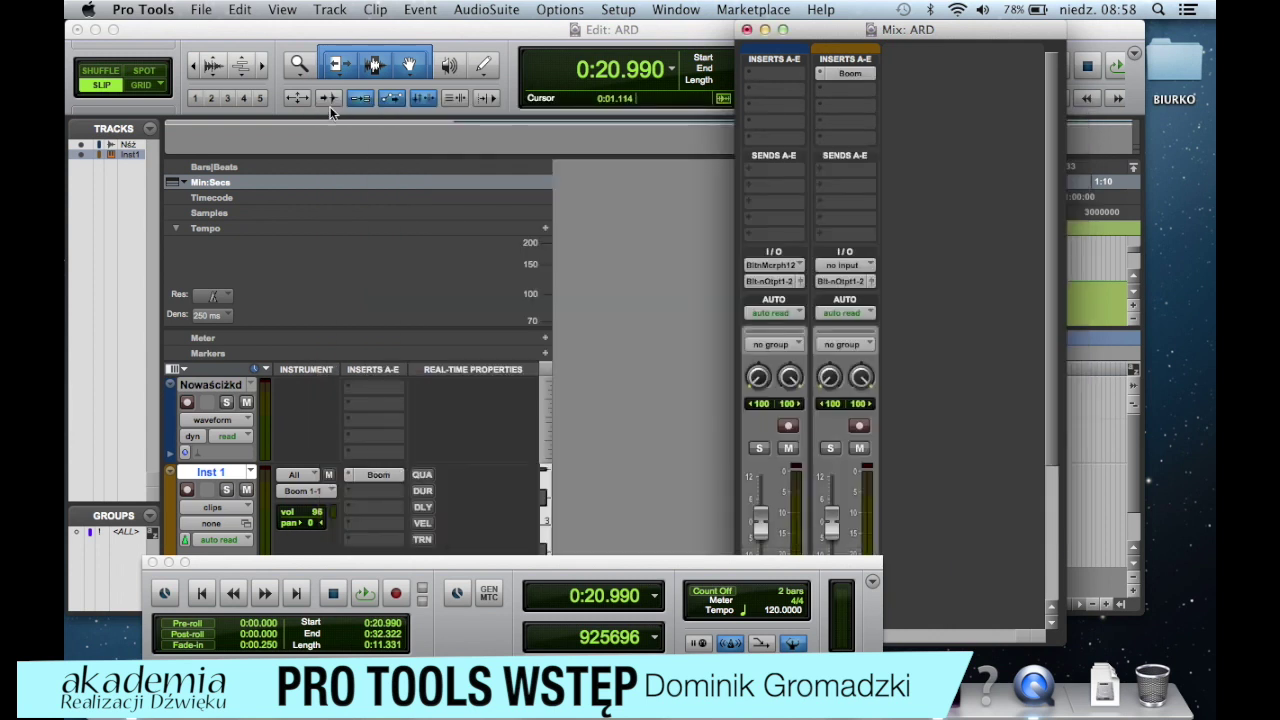
click(374, 476)
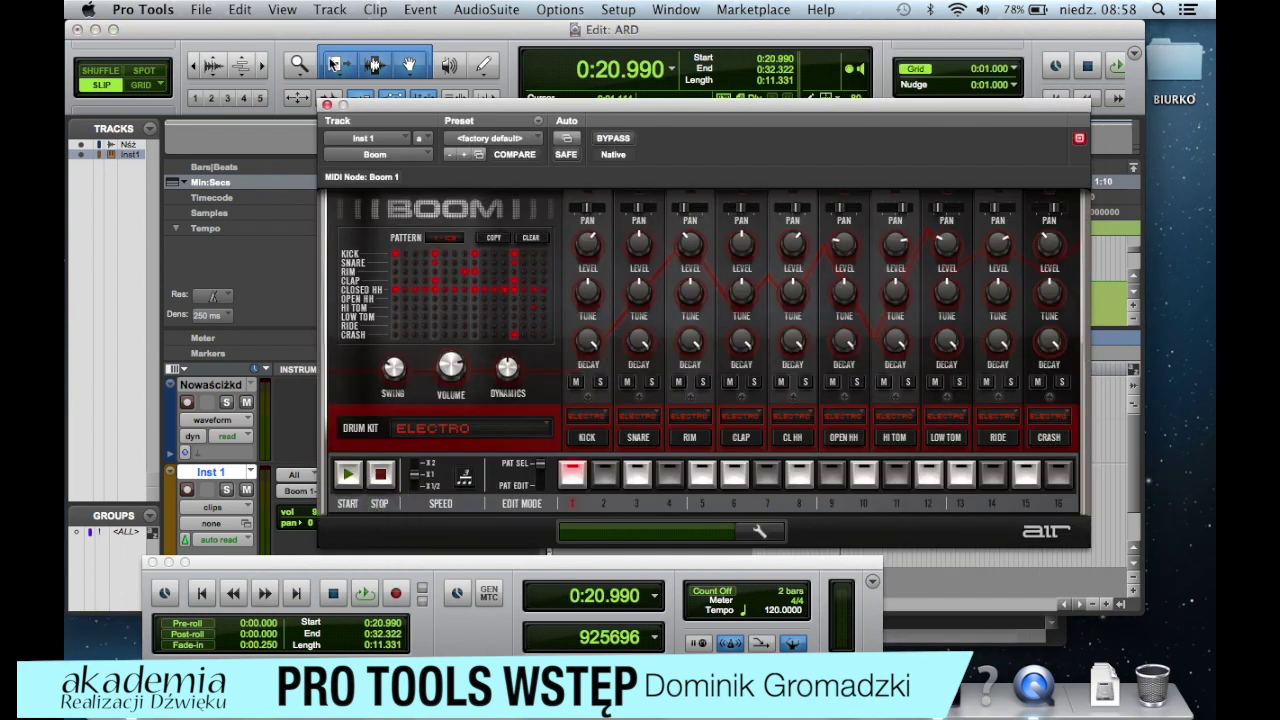
click(327, 104)
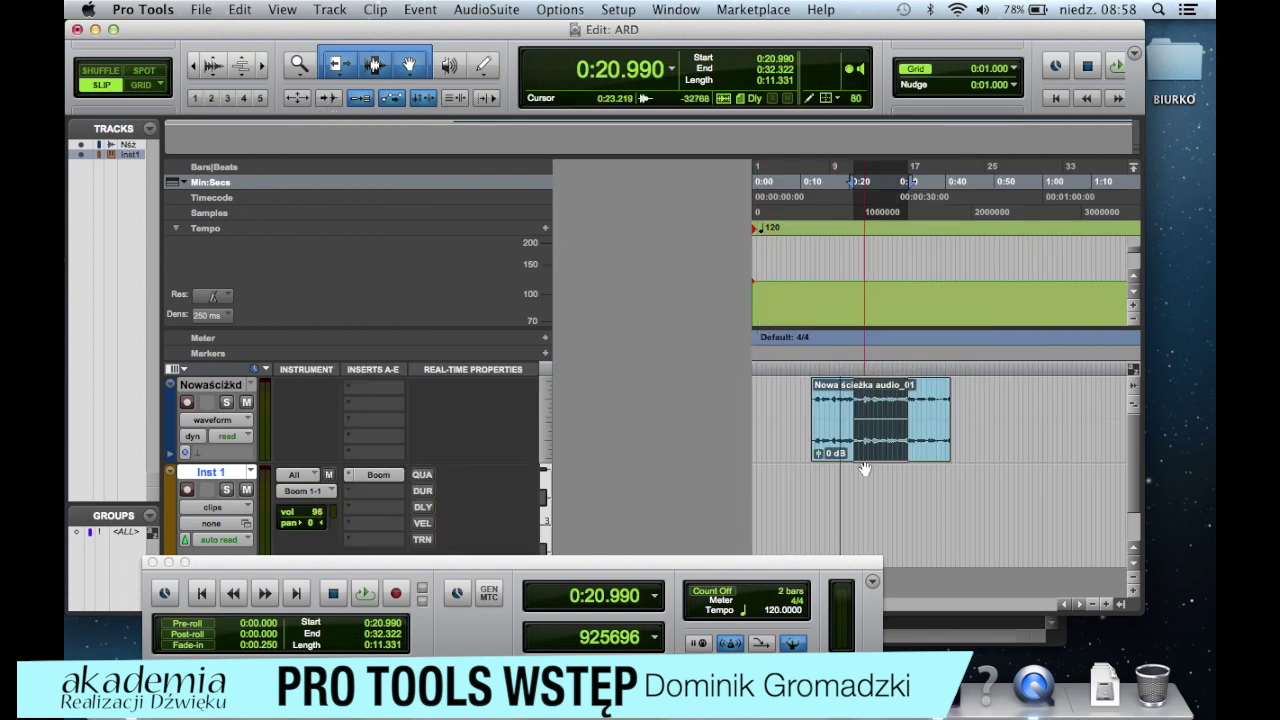
Step: Draw several short MIDI notes and two longer ones on Inst 1 between about 0:18 and 0:39 with the Pencil tool
click(810, 478)
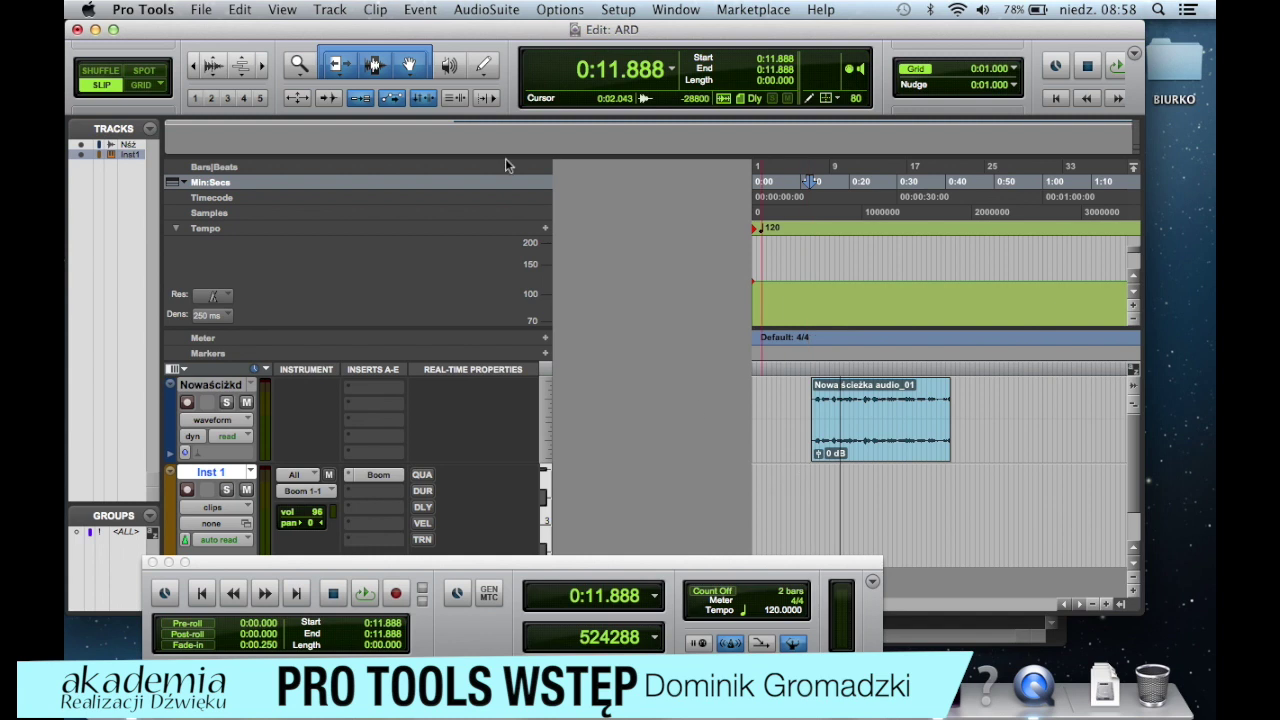
click(484, 65)
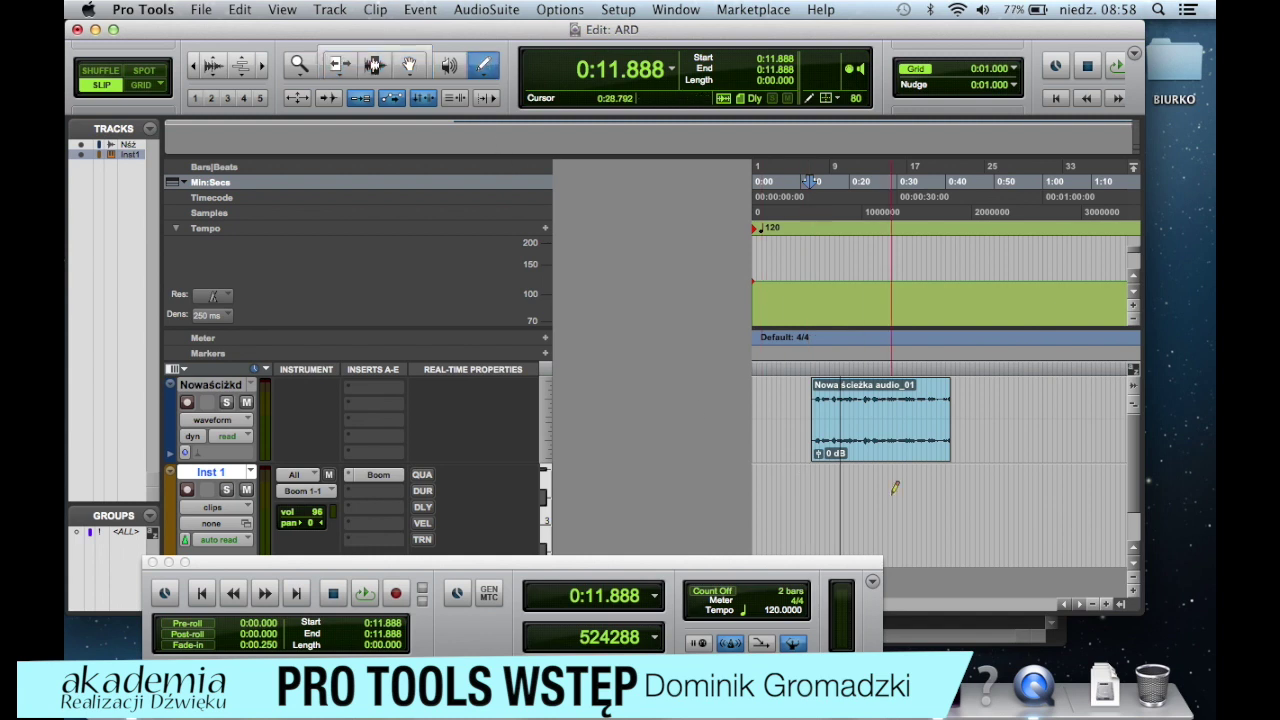
drag(802, 479, 883, 485)
click(841, 492)
click(879, 489)
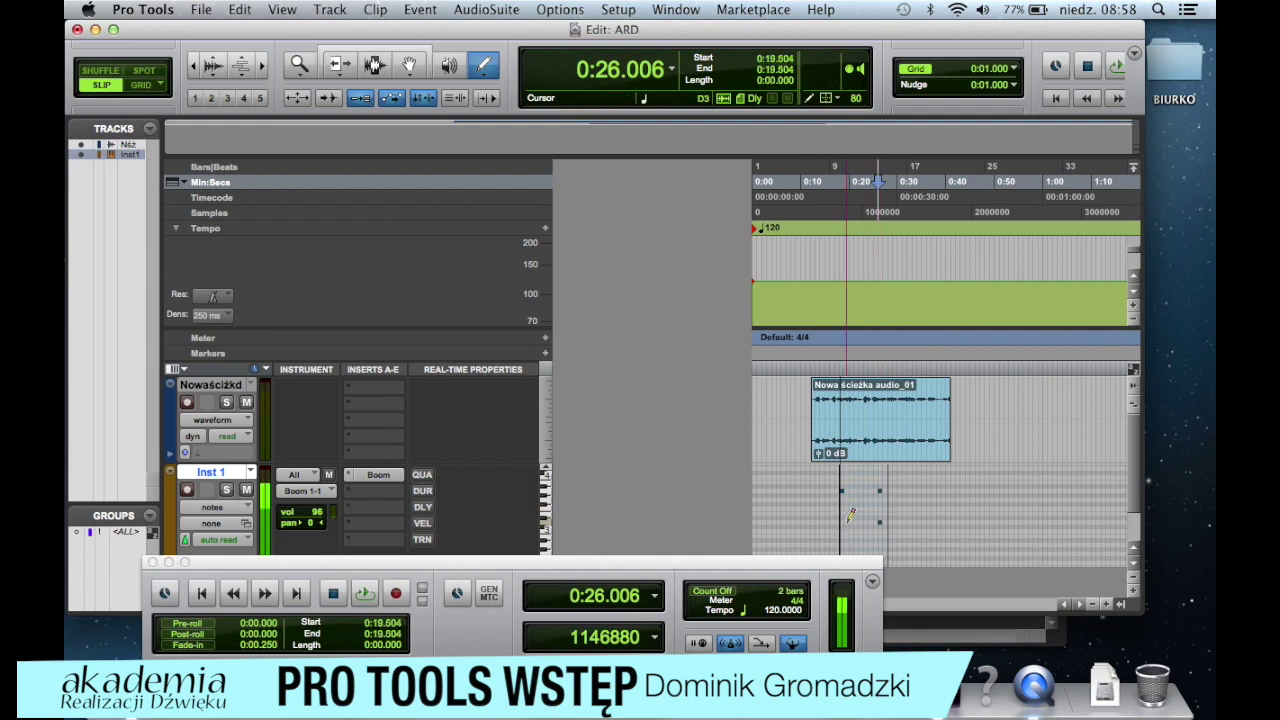
click(848, 514)
click(862, 495)
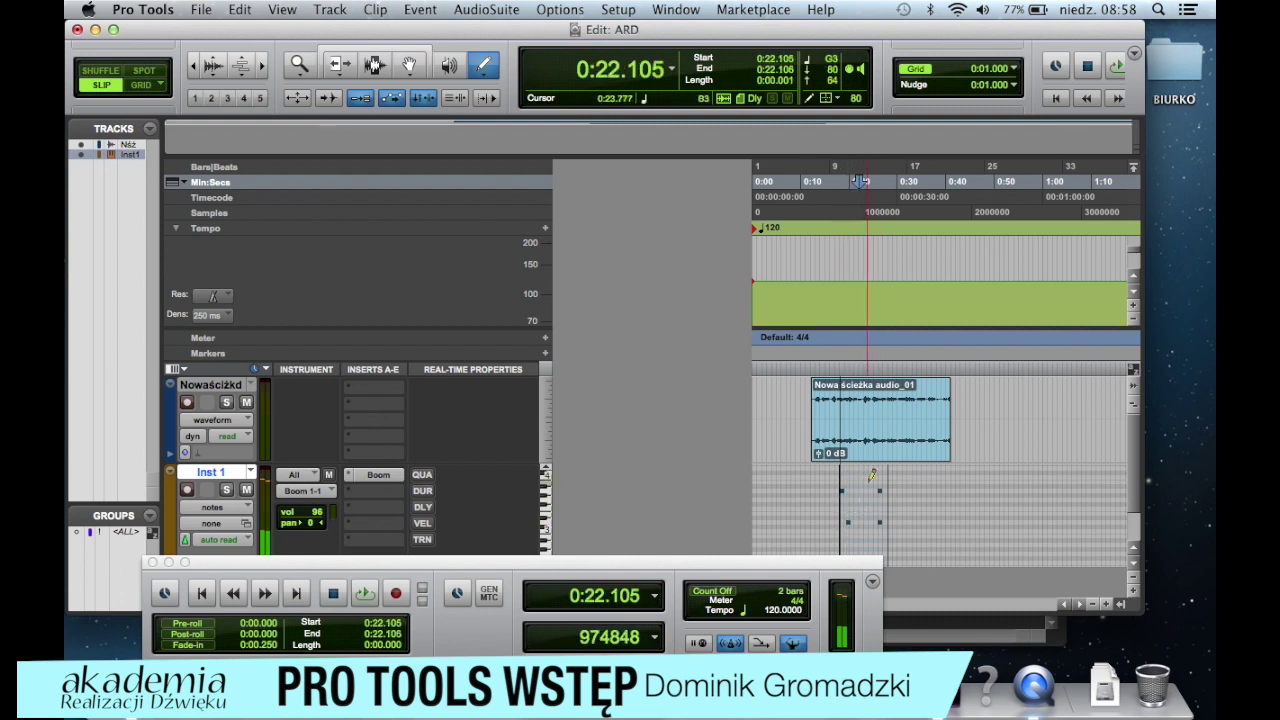
click(871, 484)
mouse_move(905, 482)
mouse_down()
mouse_move(946, 478)
mouse_move(932, 514)
mouse_up()
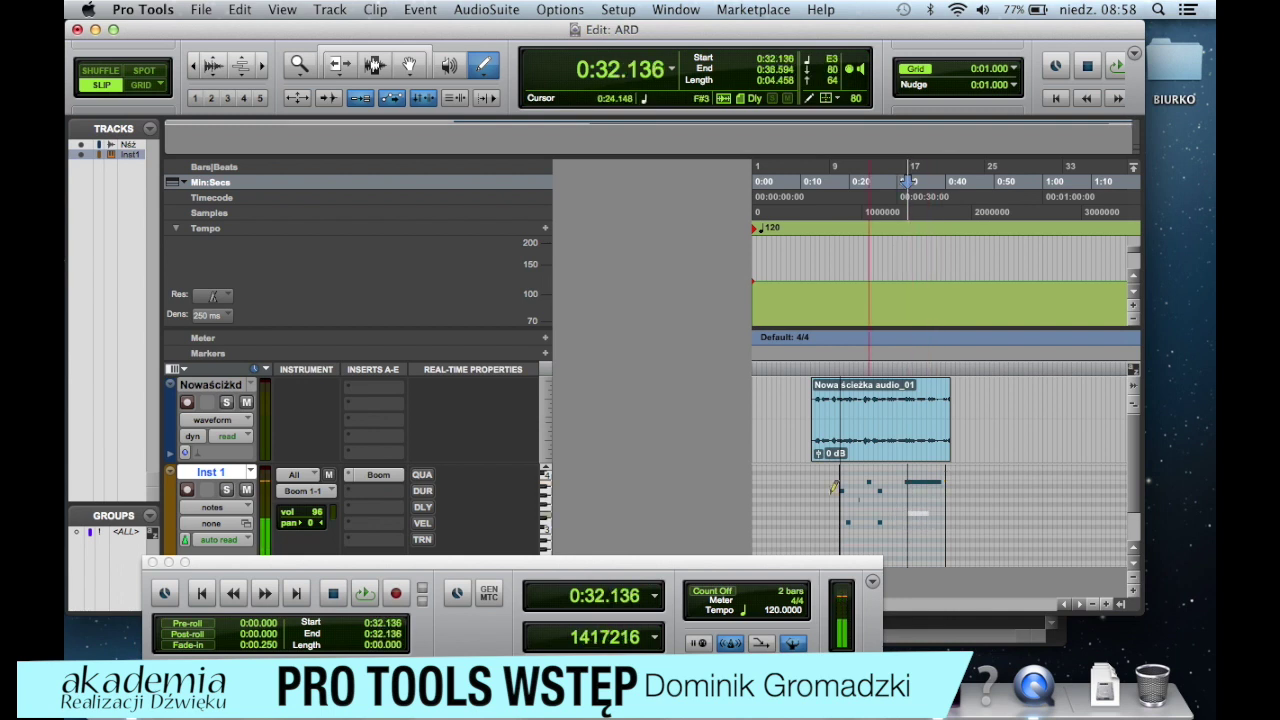
Step: Play the session from about 0:17 to hear the audio clip with the drawn MIDI notes, and stop playback
click(835, 213)
key(space)
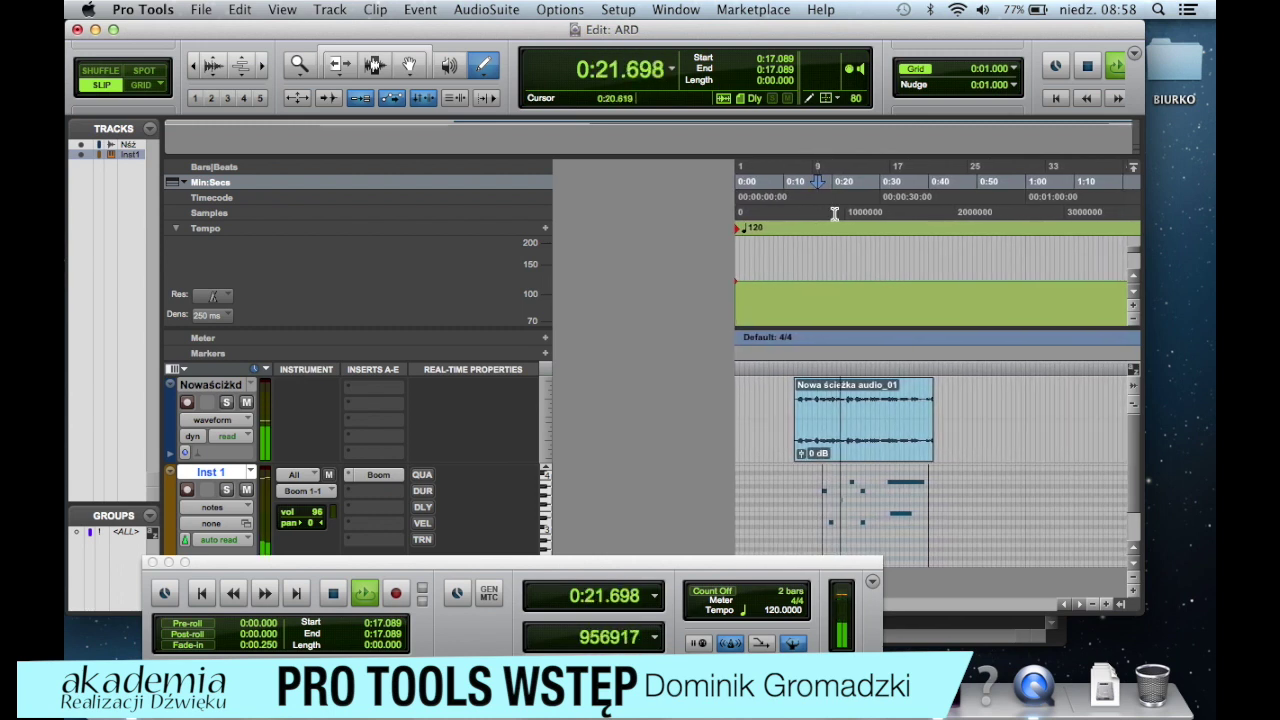
key(space)
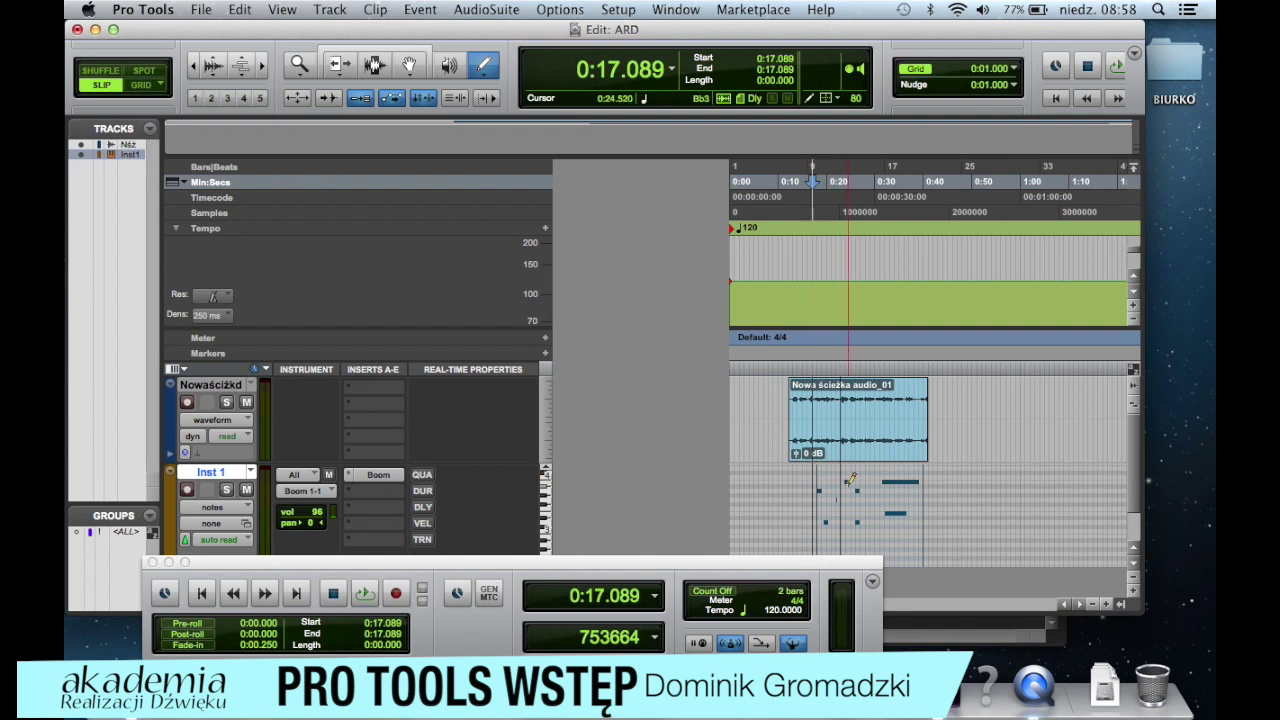
Step: Remove the Boom plug-in from Inst 1's first insert slot
click(349, 481)
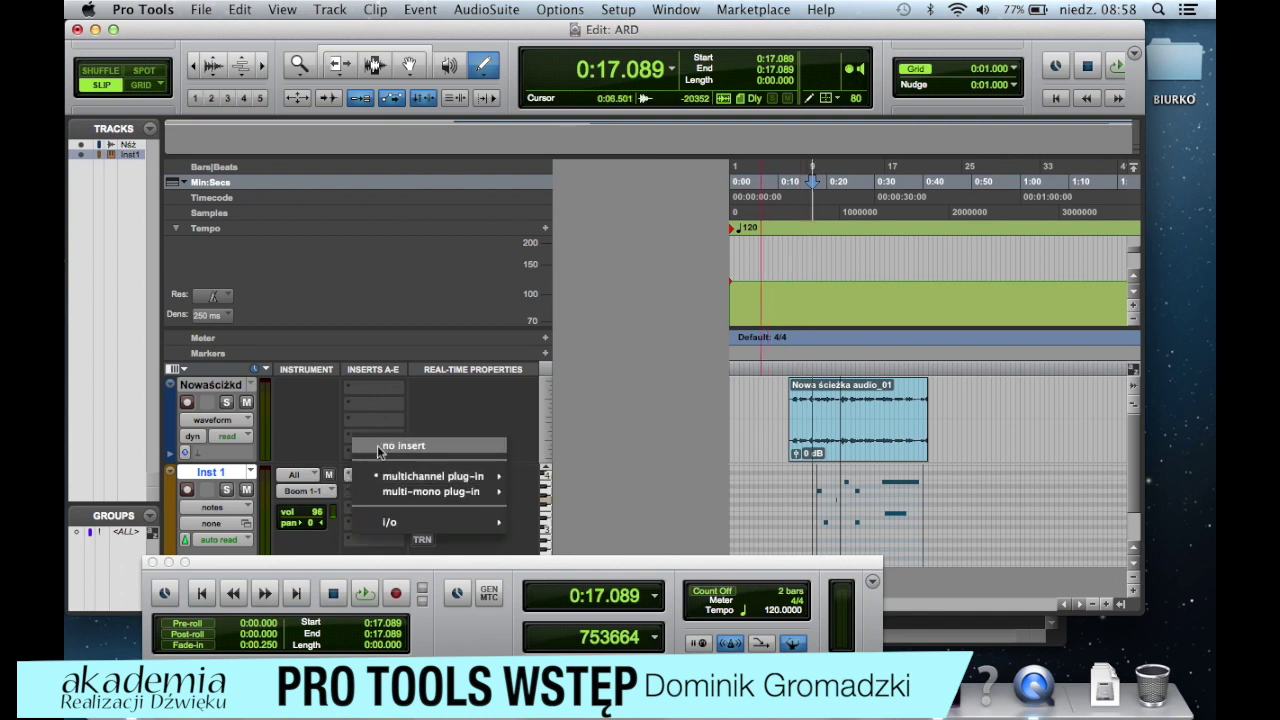
click(386, 448)
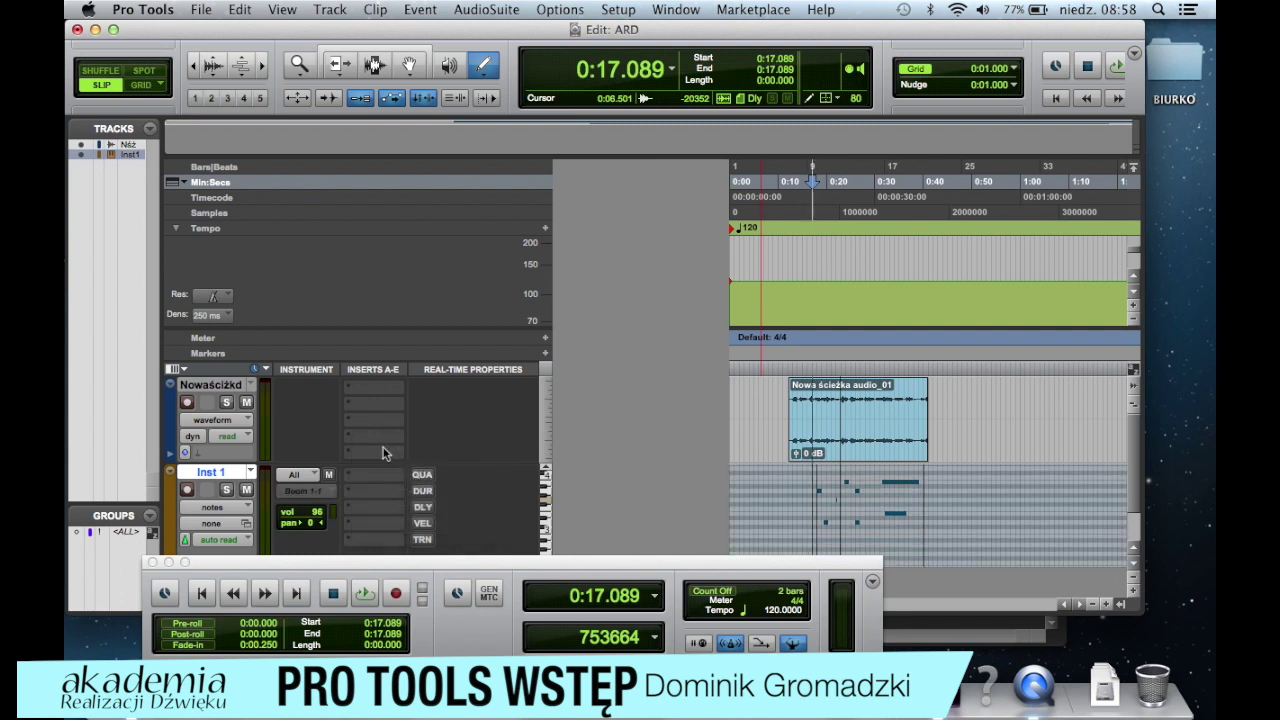
click(737, 369)
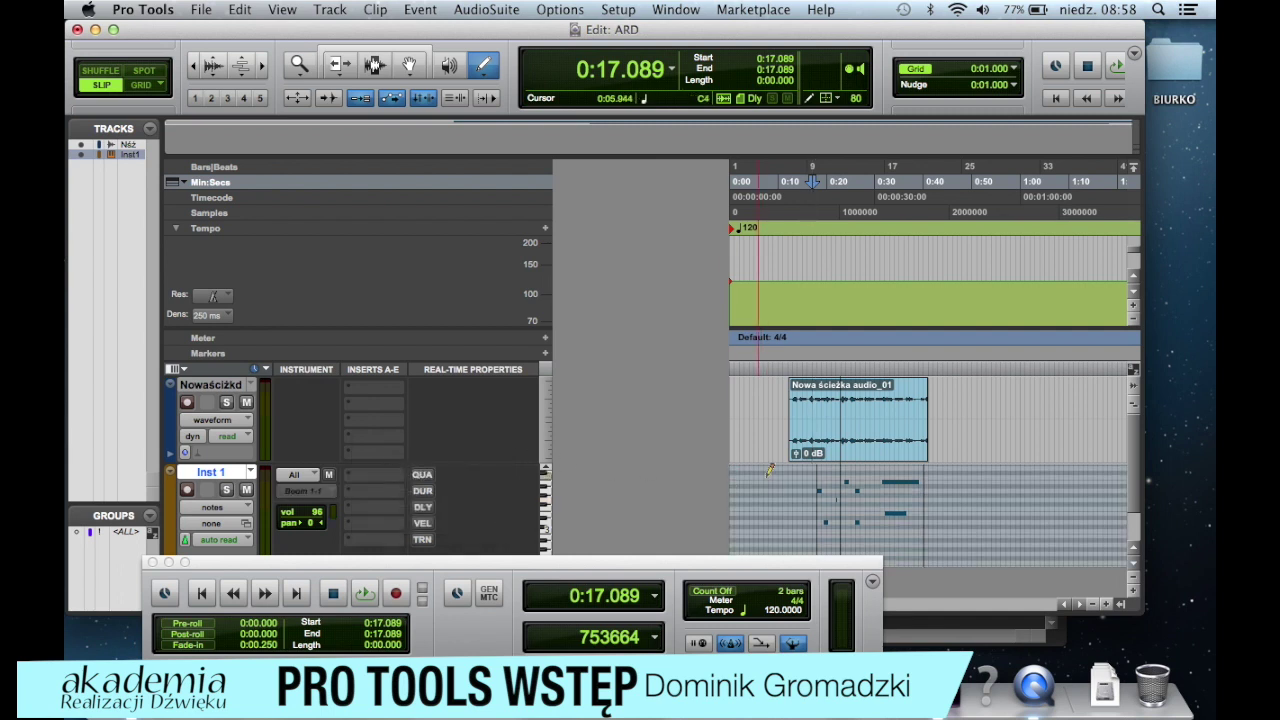
click(813, 183)
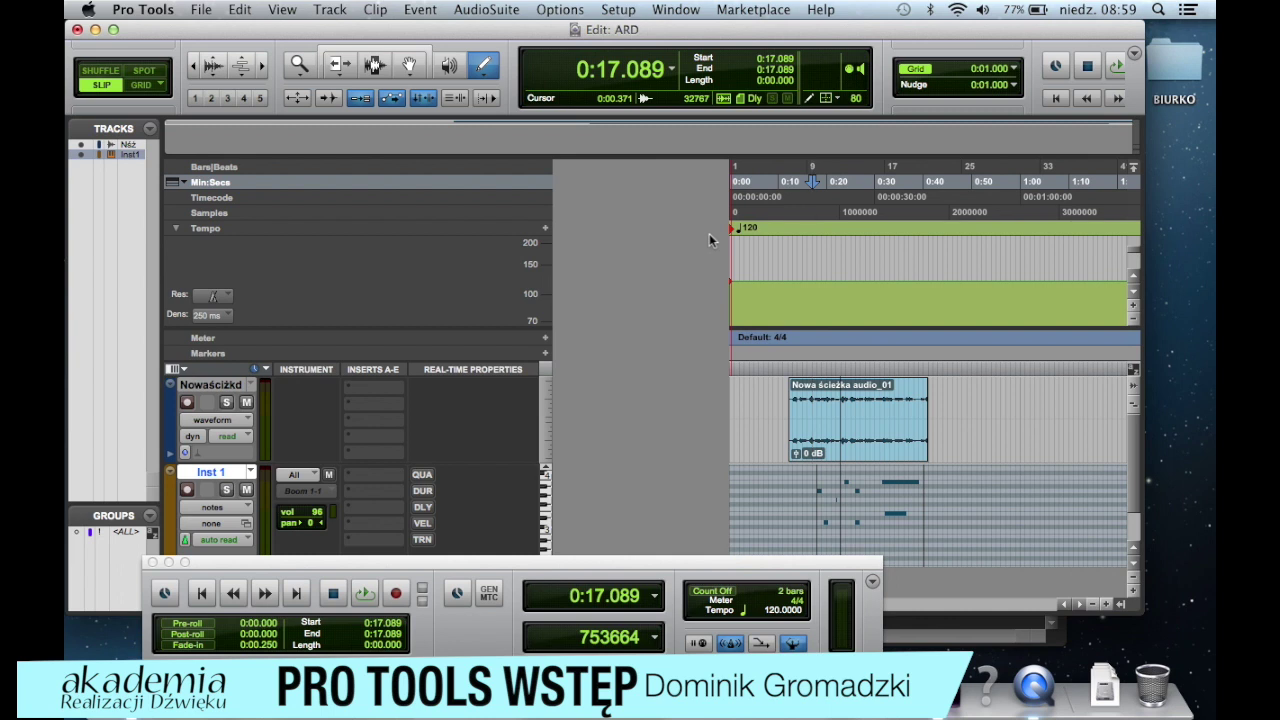
Step: Bring the Mix window to the front and move the Transport window clear of the channel strips' track names
key(ctrl+Down)
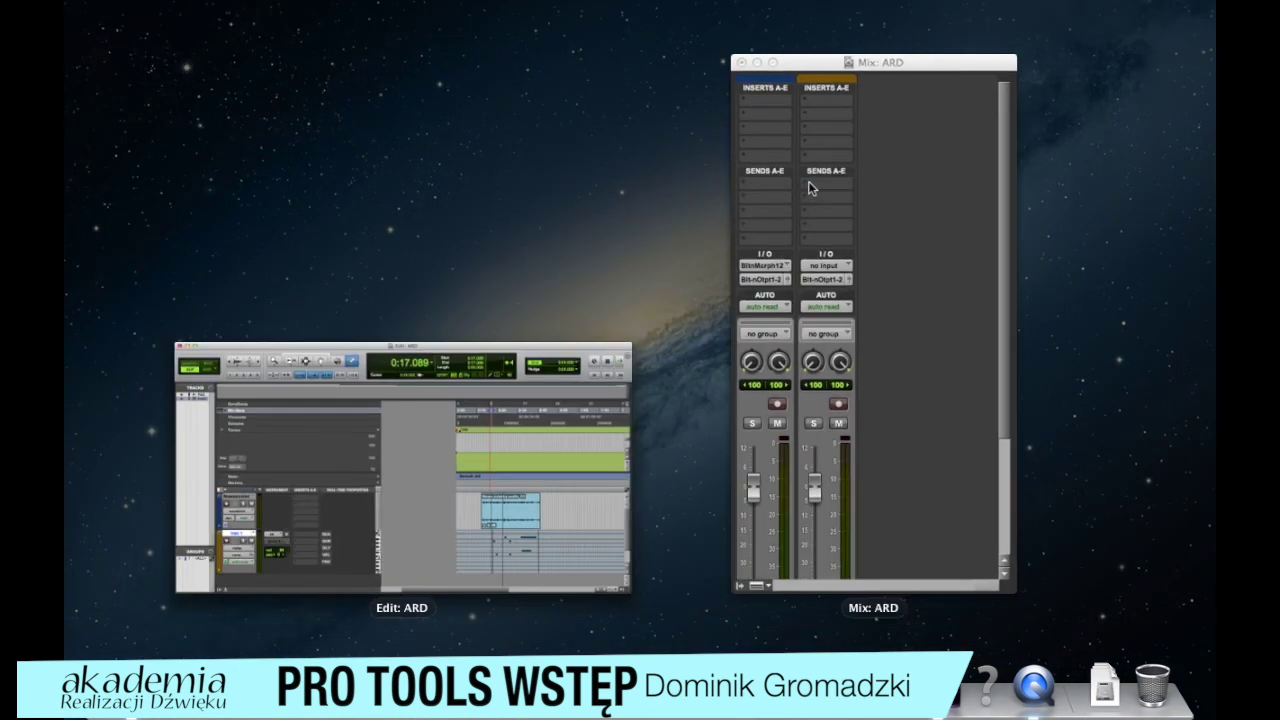
click(846, 271)
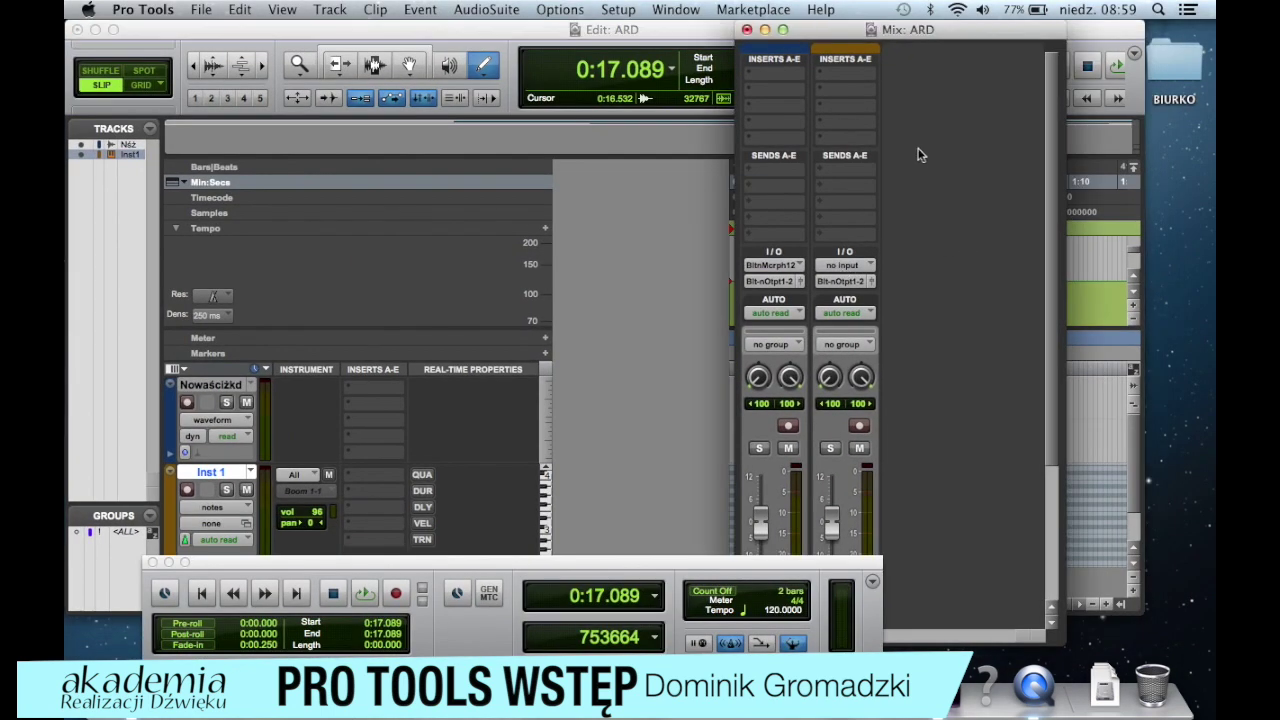
scroll(921, 155, down, 5)
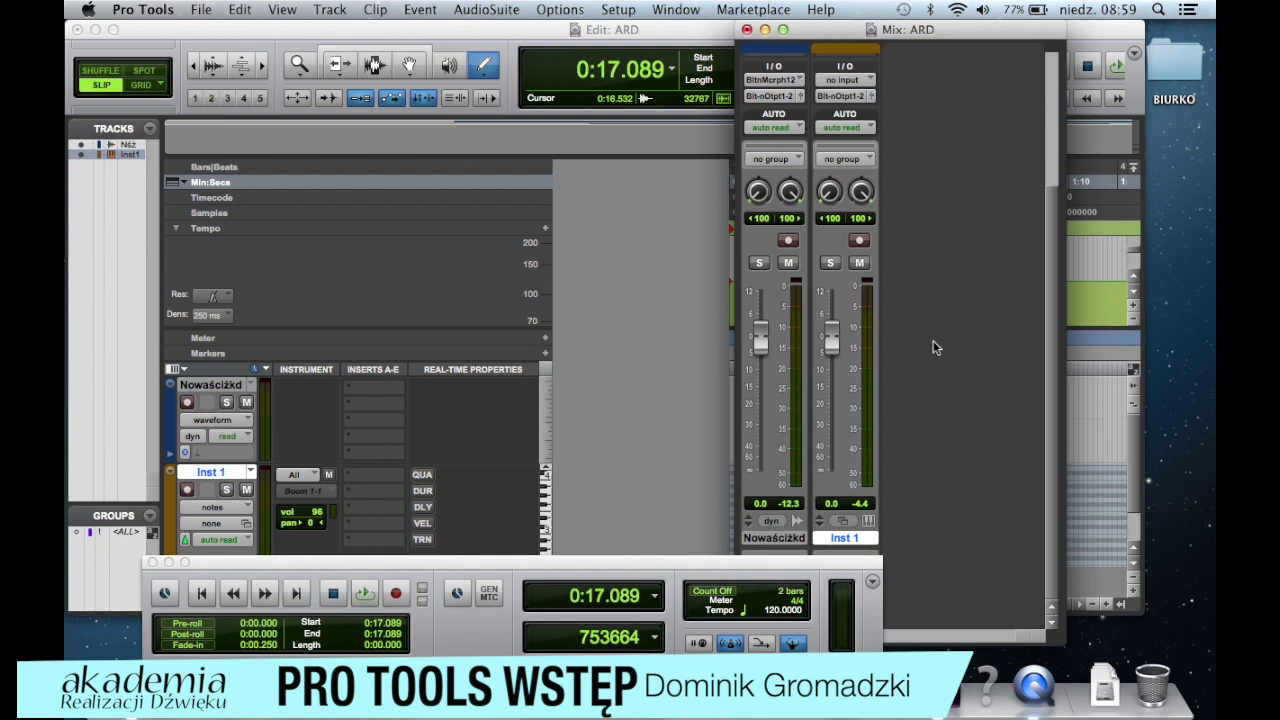
drag(784, 561, 791, 636)
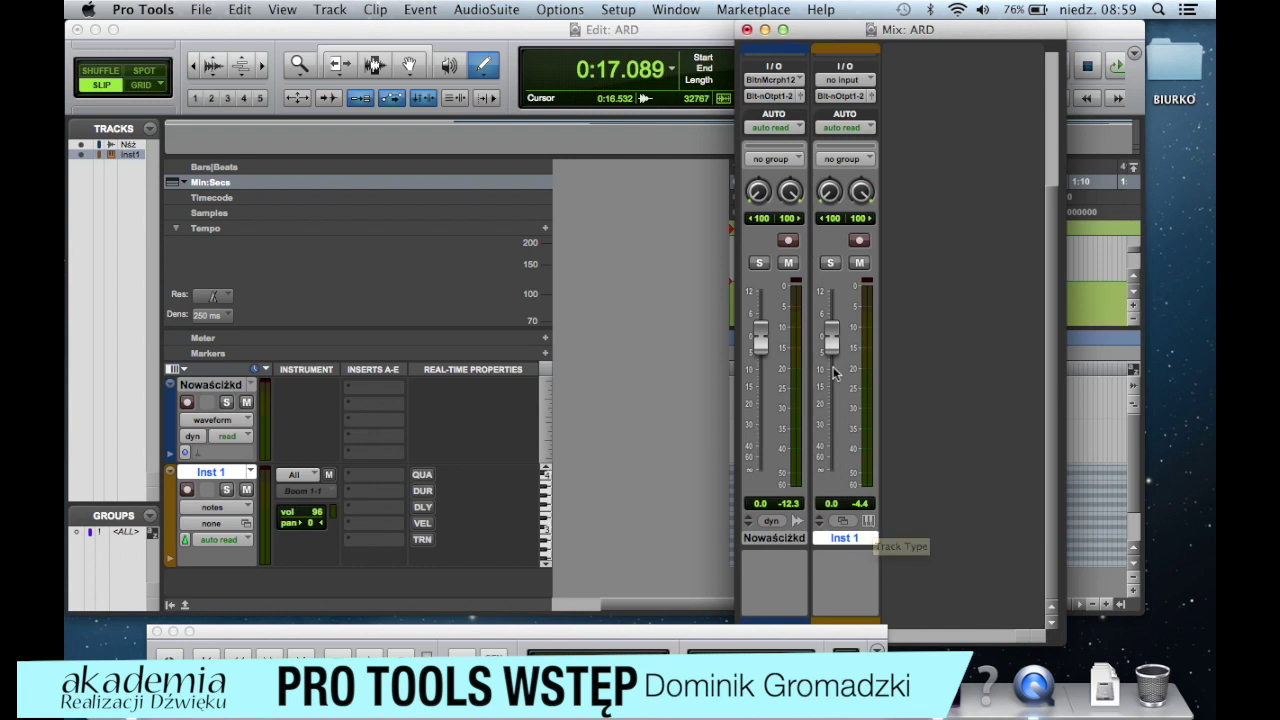
Step: Try the audio track's Solo and Mute controls in the Mix window, switching each on and off again
click(759, 263)
click(759, 263)
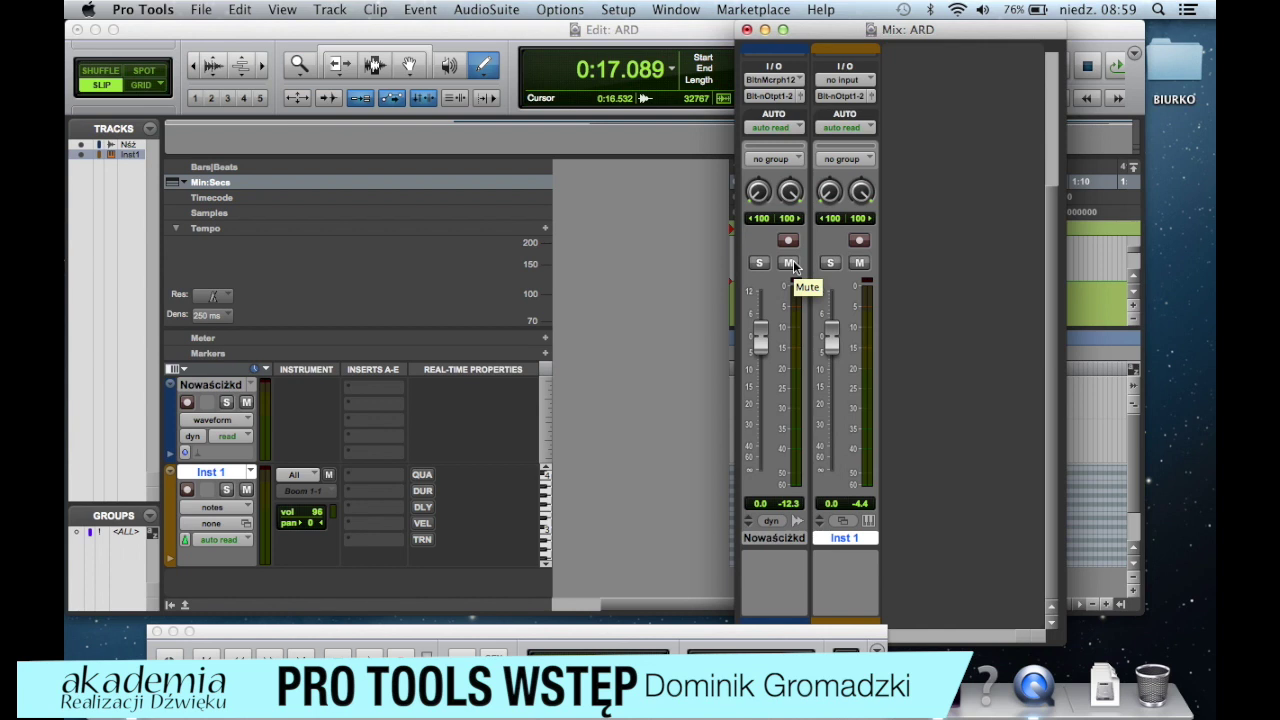
click(790, 263)
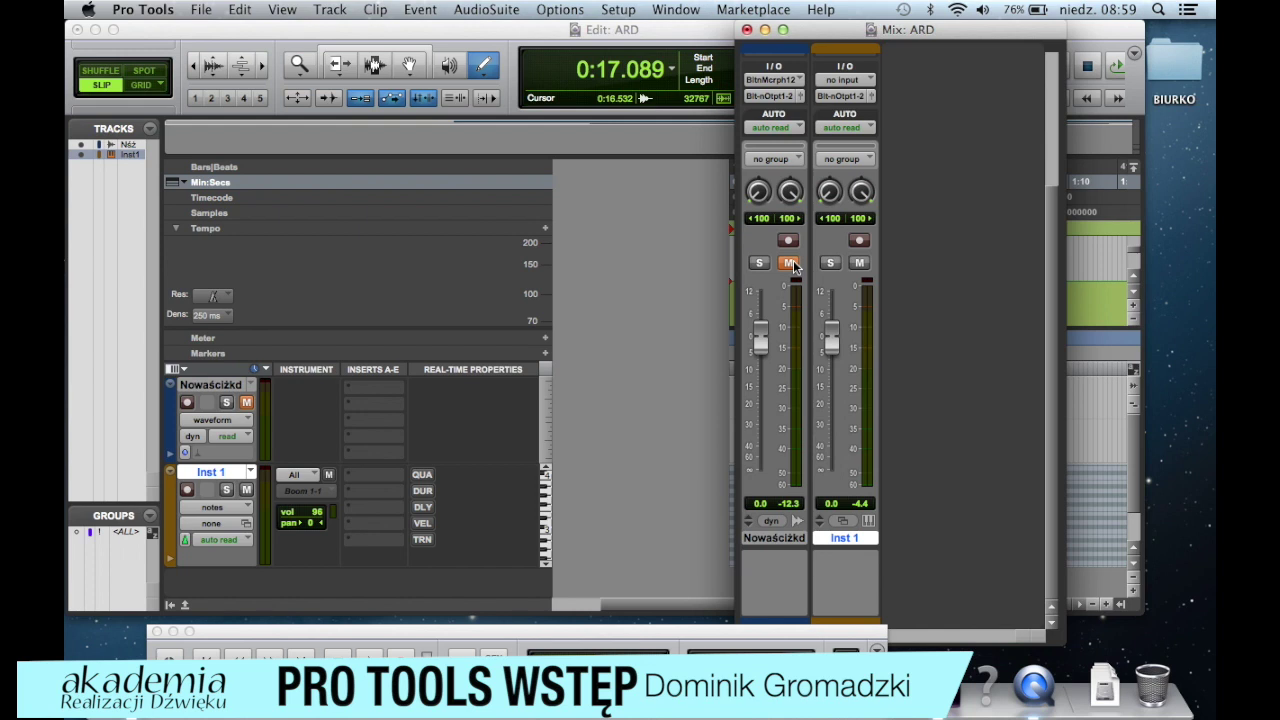
click(790, 263)
Step: Examine the automation modes available for the audio track in the Mix window, leaving the mode on read
scroll(811, 177, up, 5)
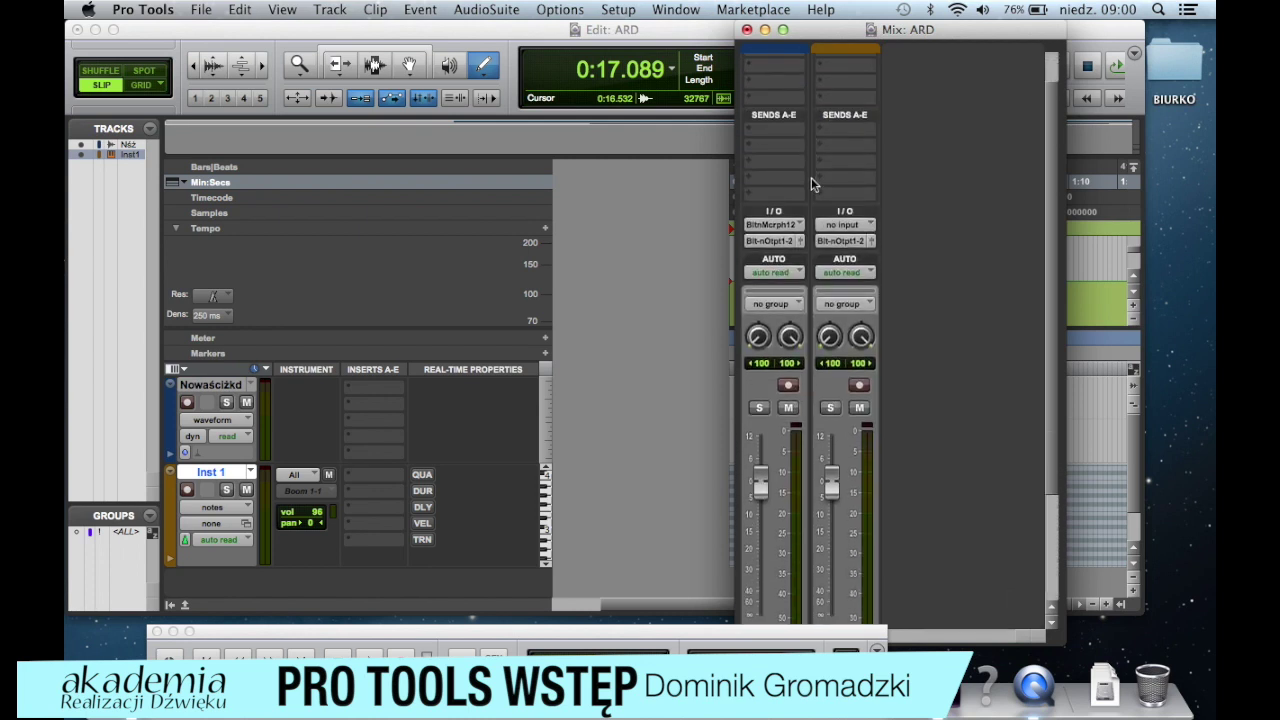
click(797, 276)
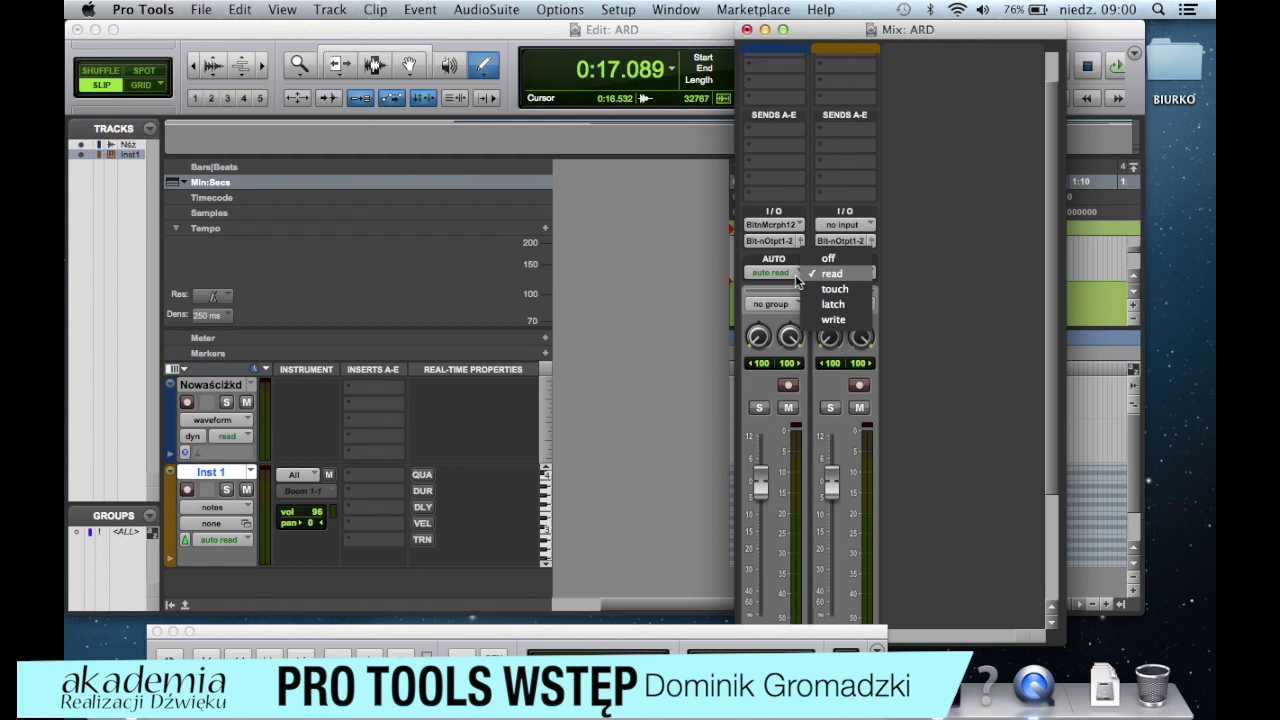
click(907, 267)
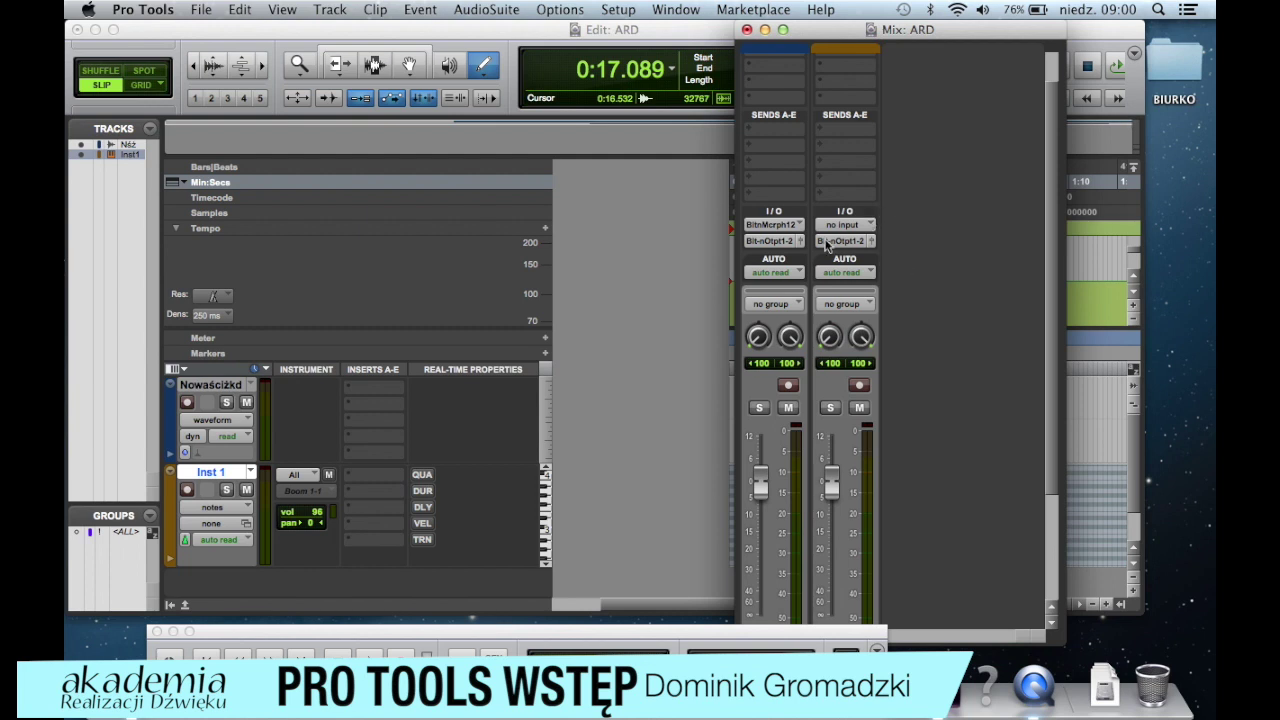
Step: Examine the input and output routing options of the audio track in the Mix window, leaving both assignments as they are
click(792, 228)
mouse_move(843, 230)
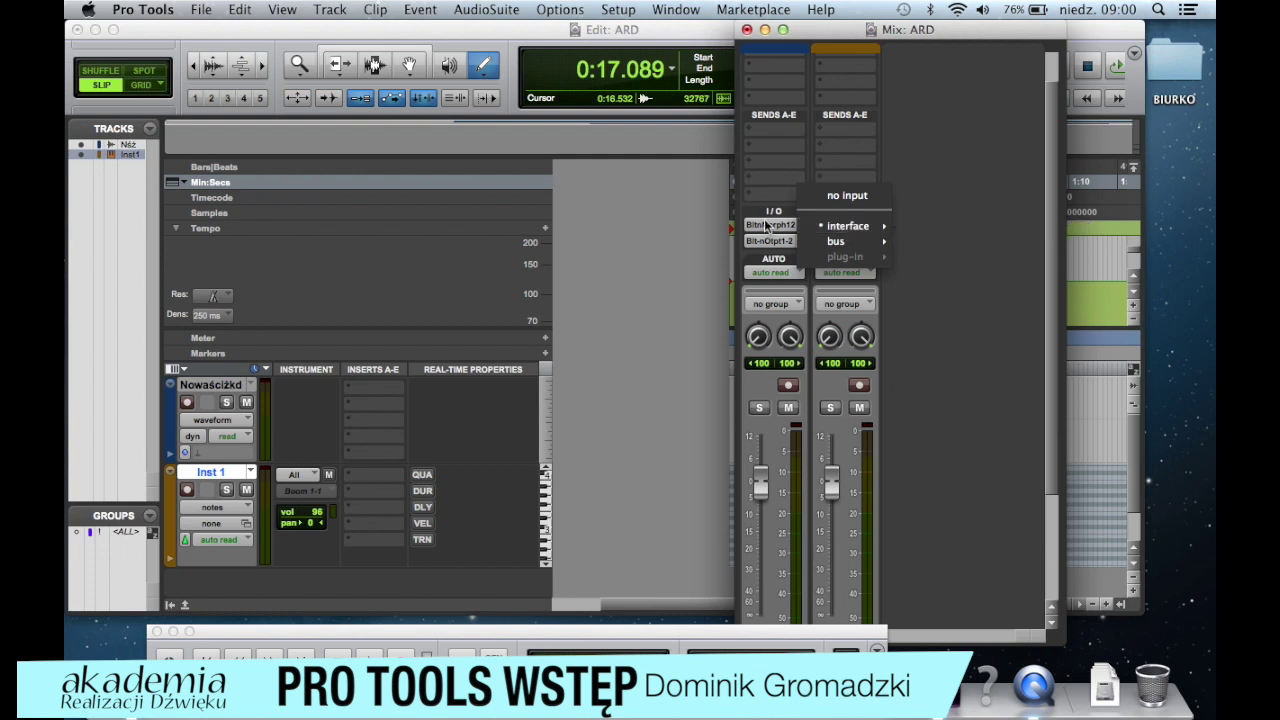
click(964, 221)
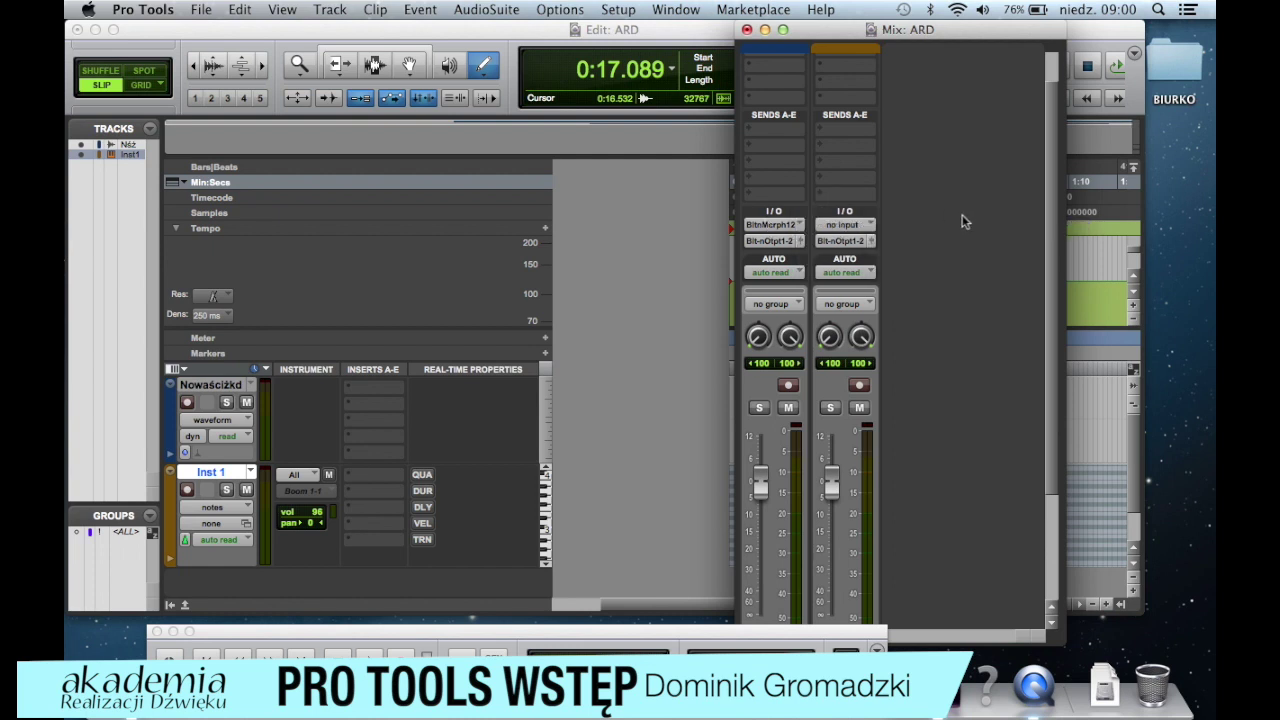
click(790, 227)
mouse_move(843, 228)
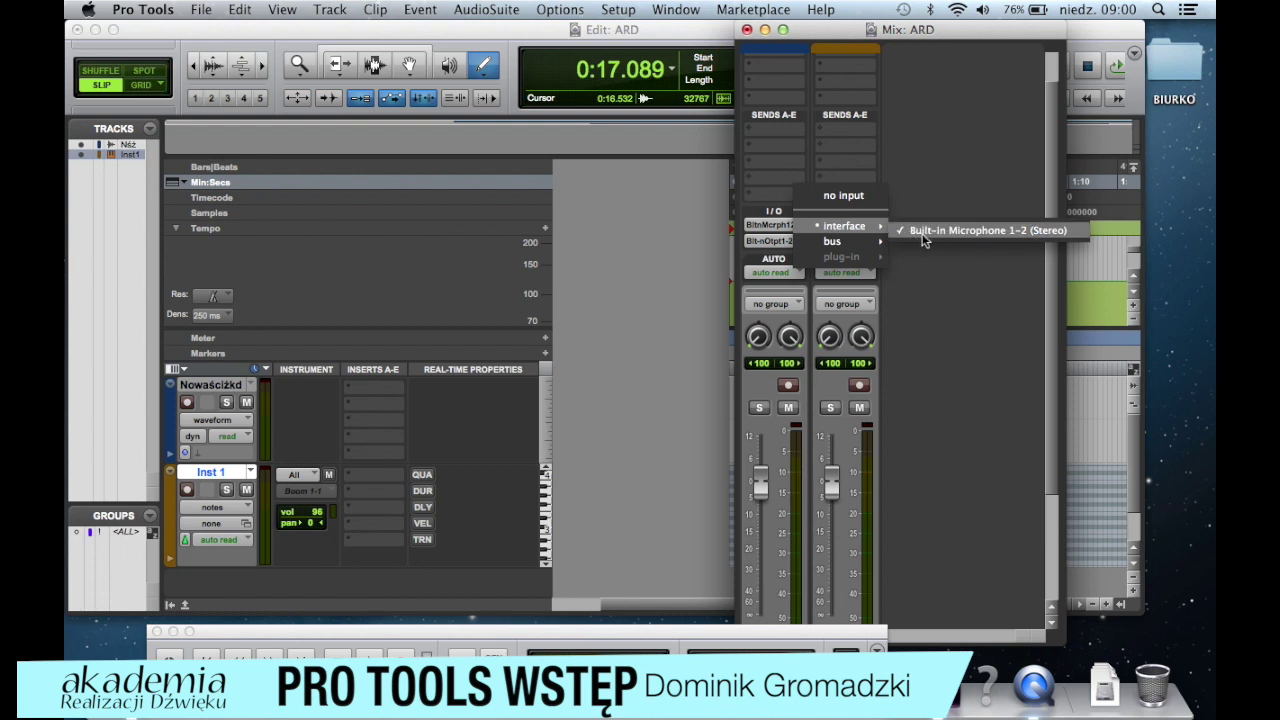
click(934, 185)
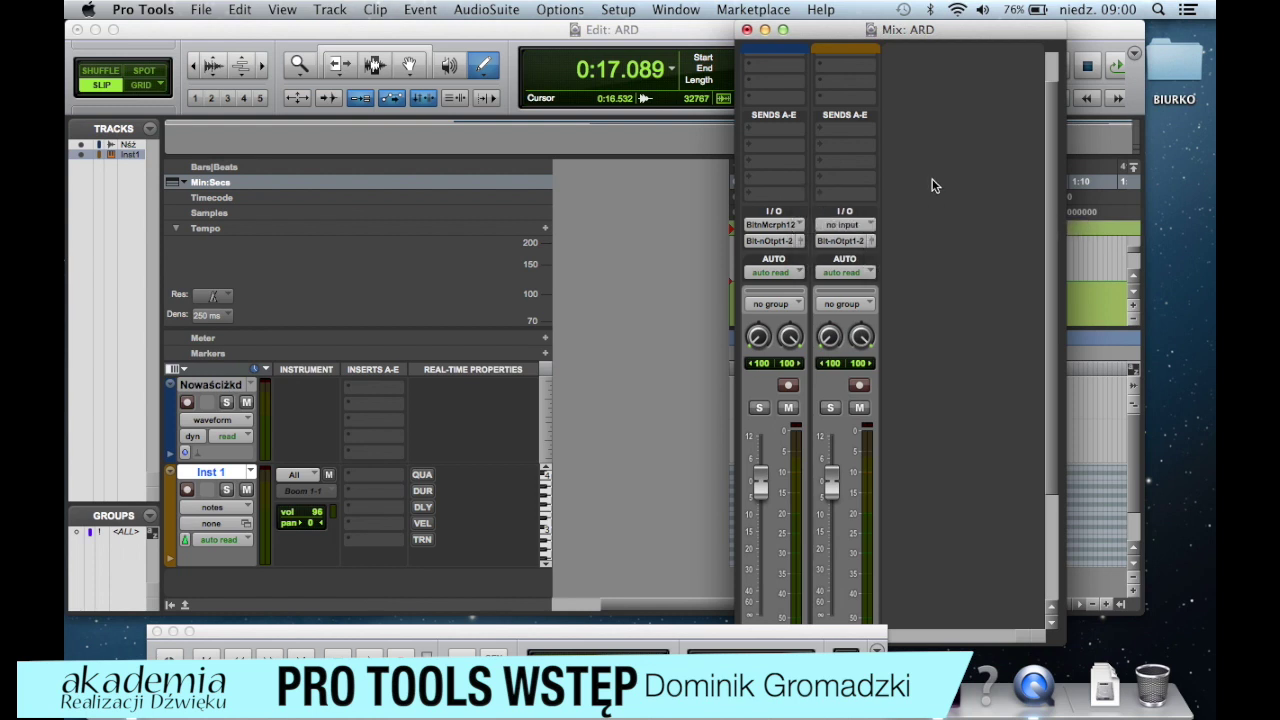
click(789, 243)
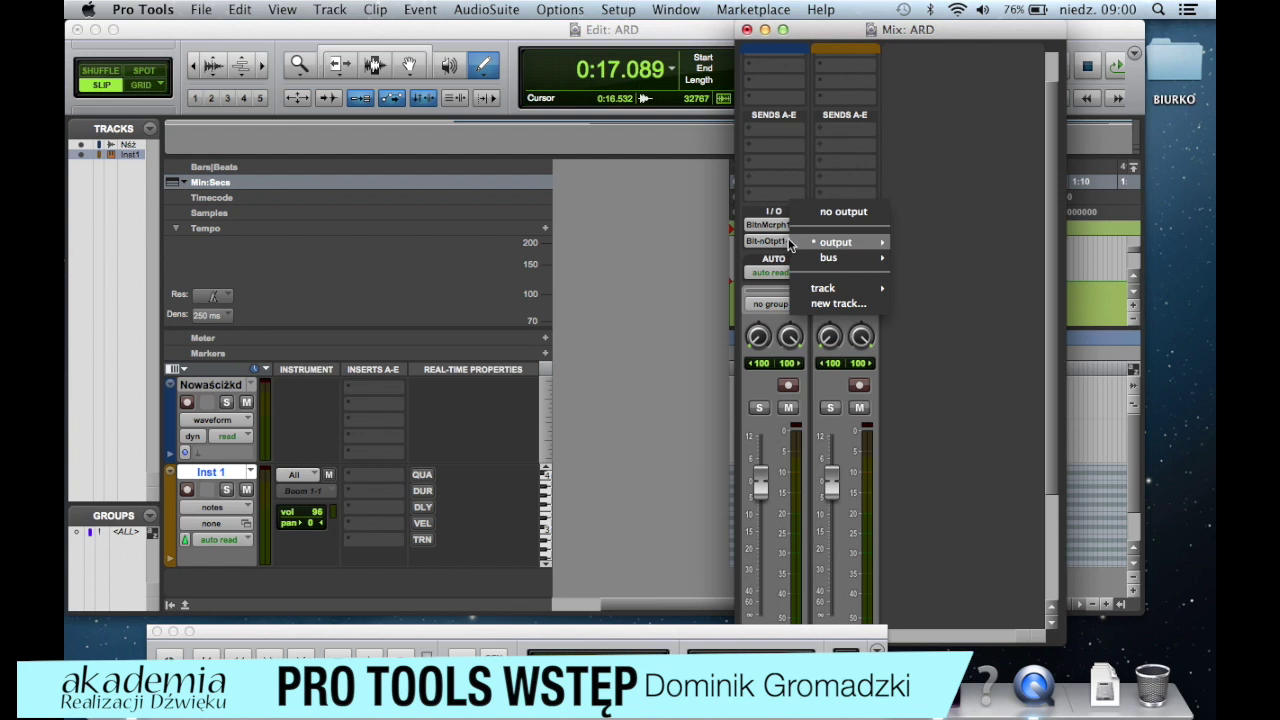
mouse_move(838, 245)
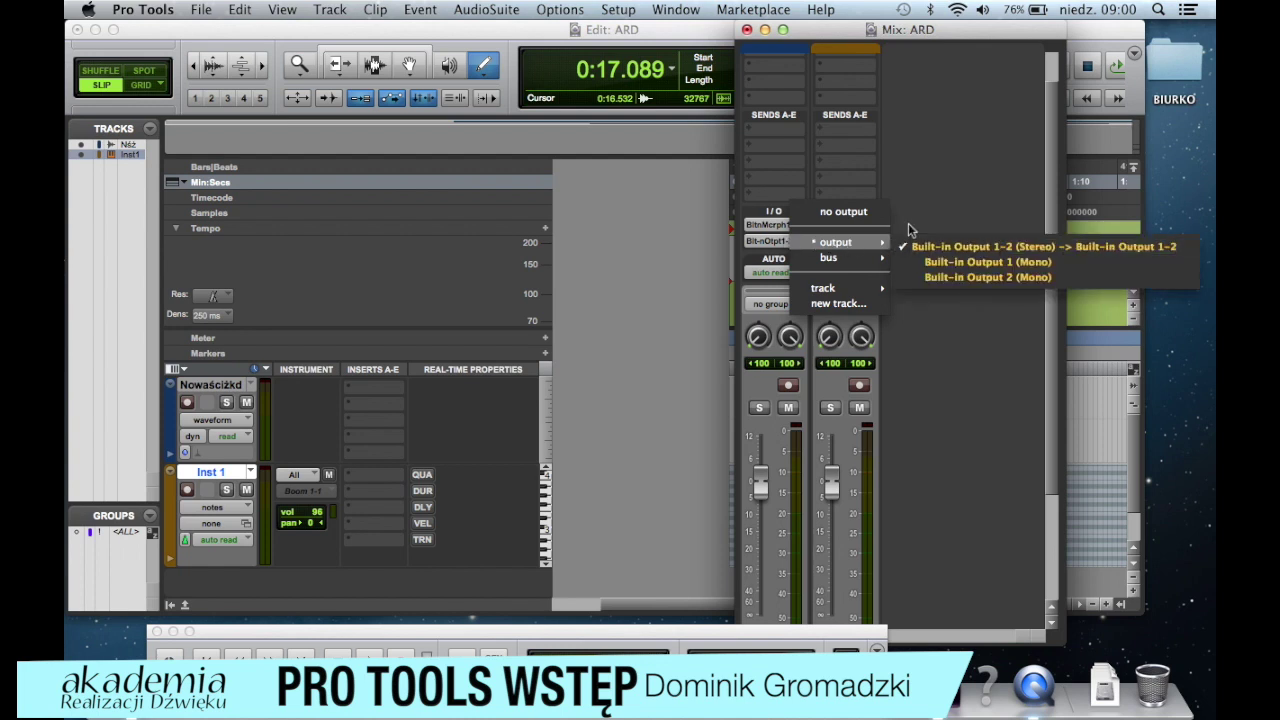
click(918, 197)
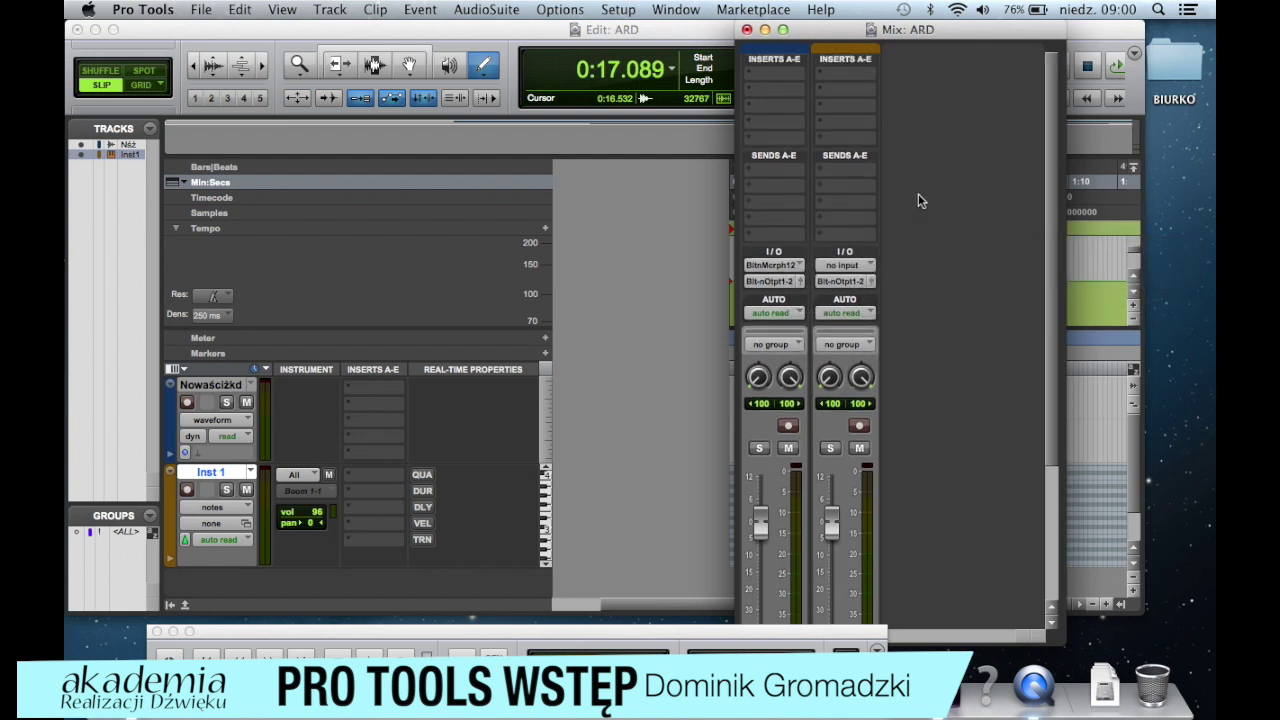
Step: Examine the output and bus destinations available for the audio track's first send, leaving it on no send
click(771, 178)
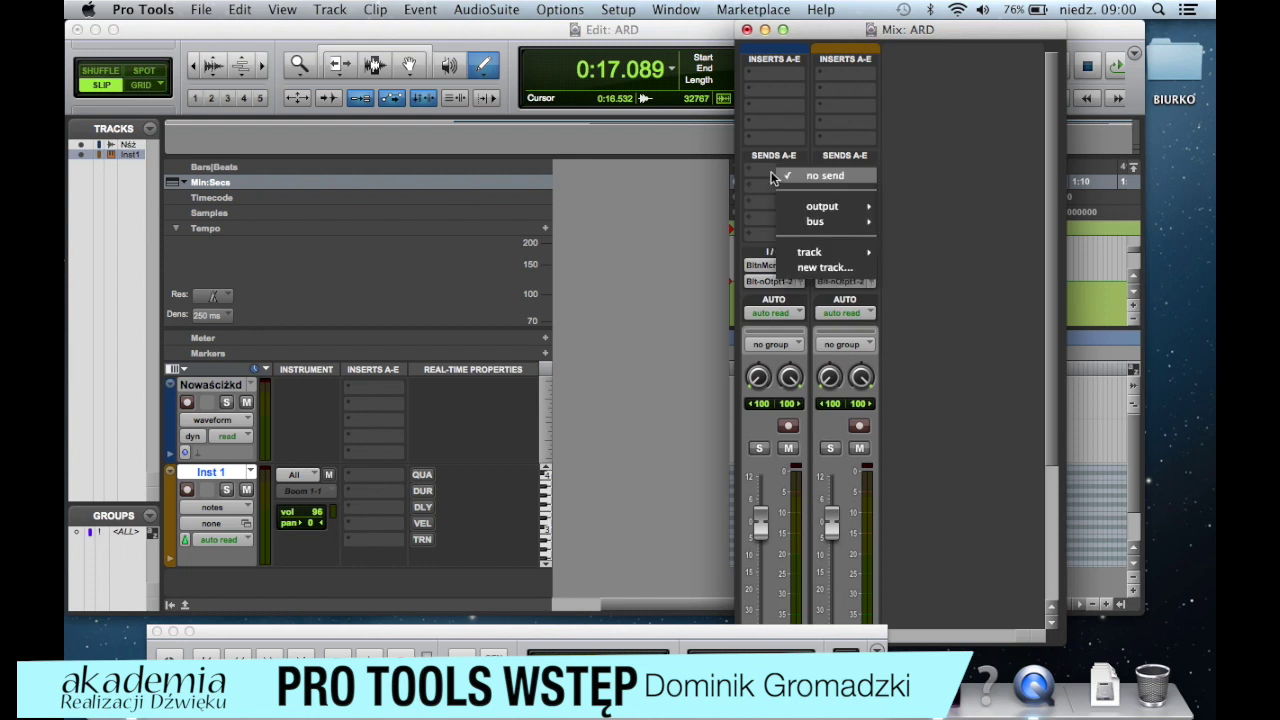
mouse_move(791, 213)
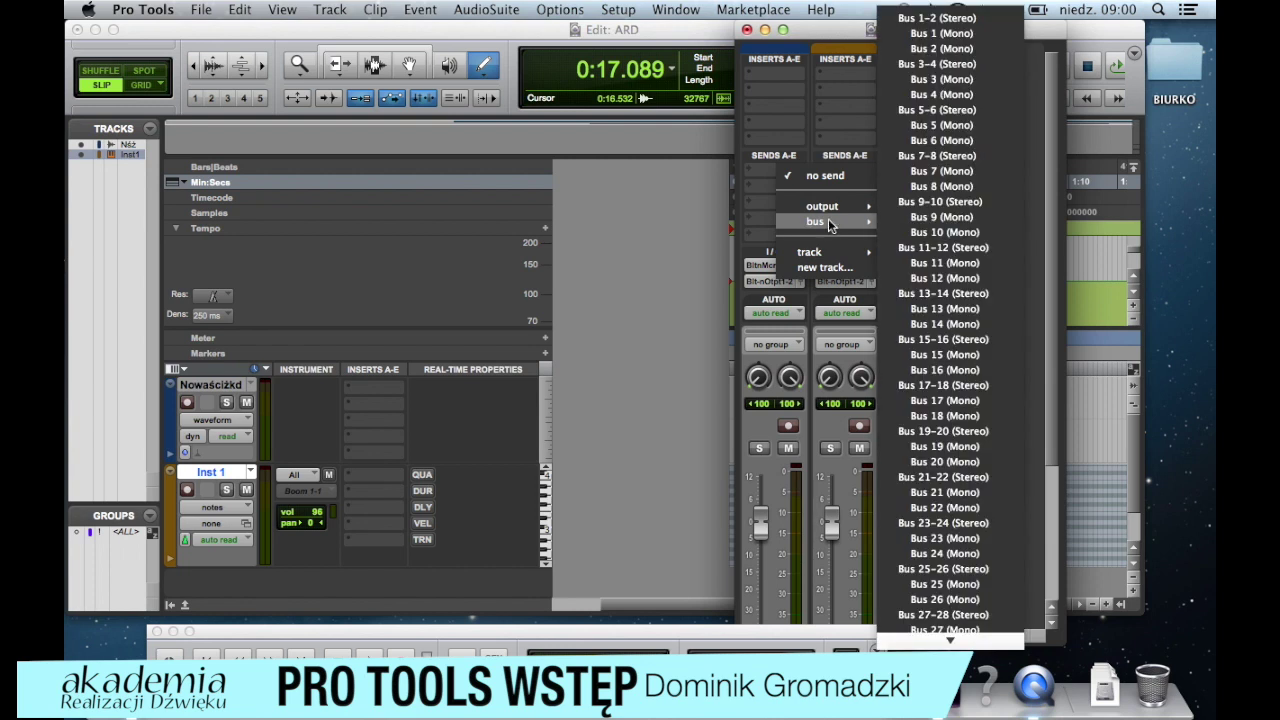
click(1040, 250)
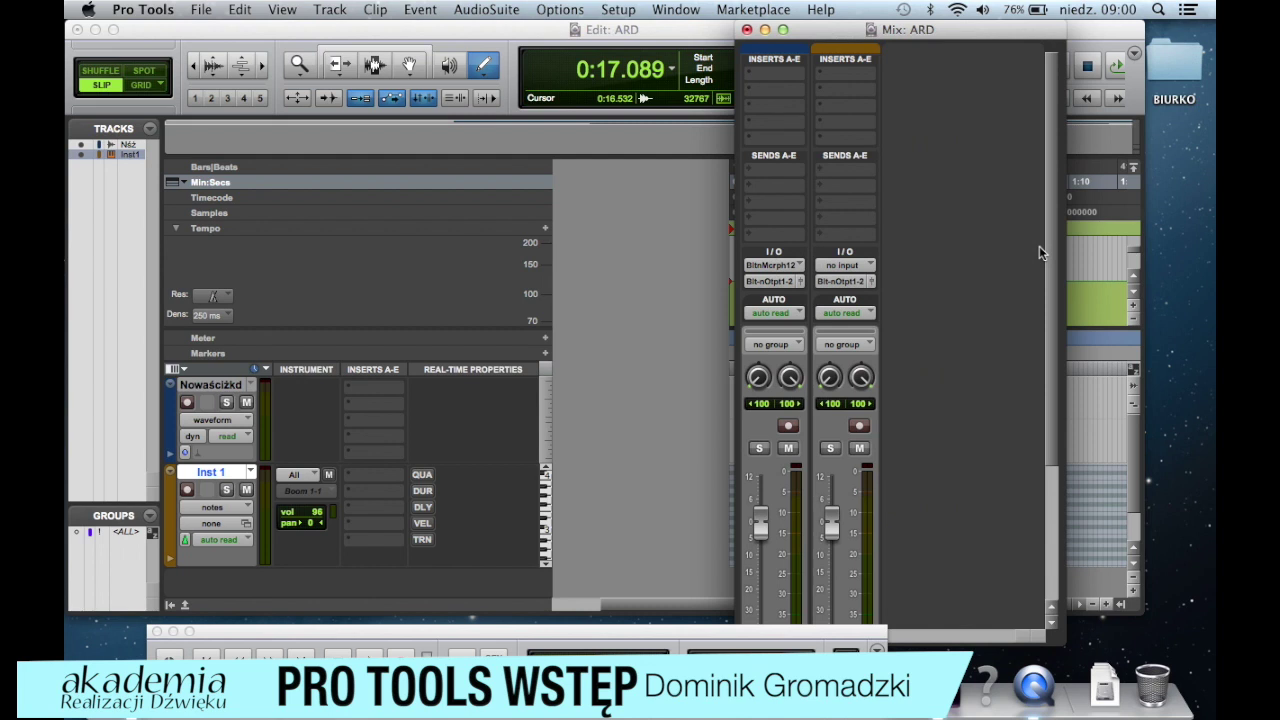
Step: Insert the multichannel AIR Kill EQ plug-in in the audio track's first insert slot and close its plug-in window
click(766, 81)
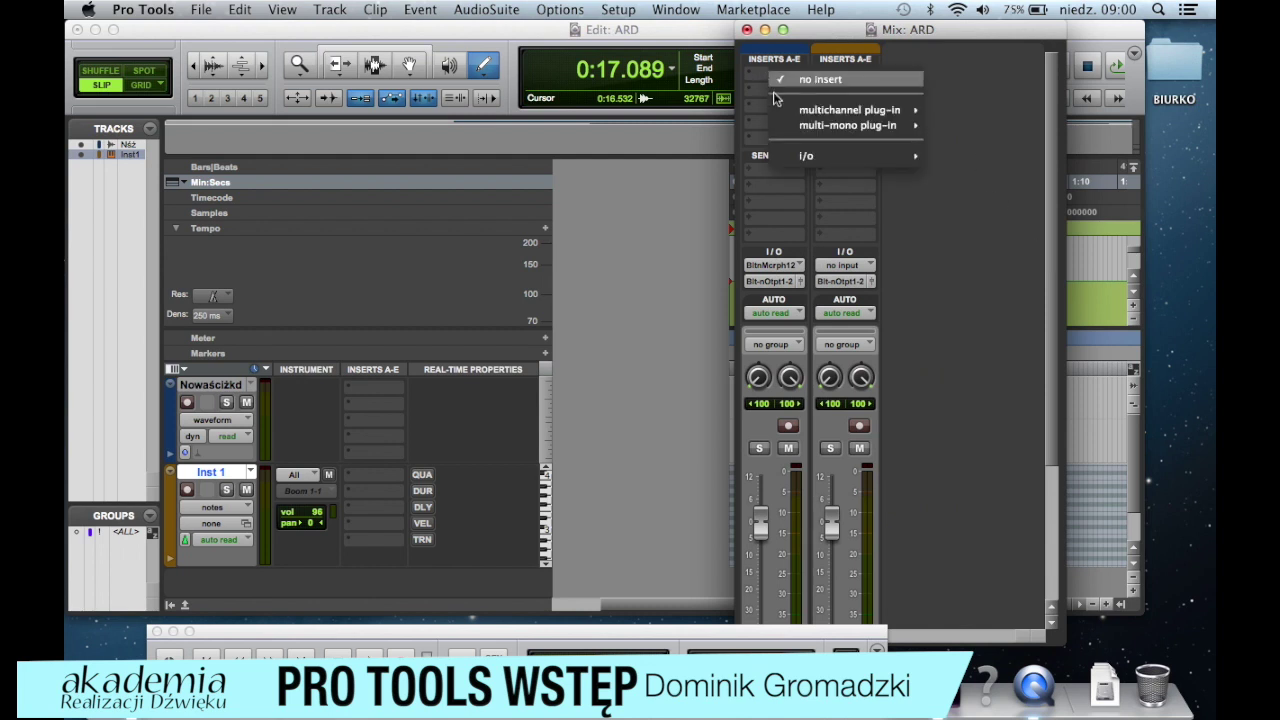
mouse_move(855, 109)
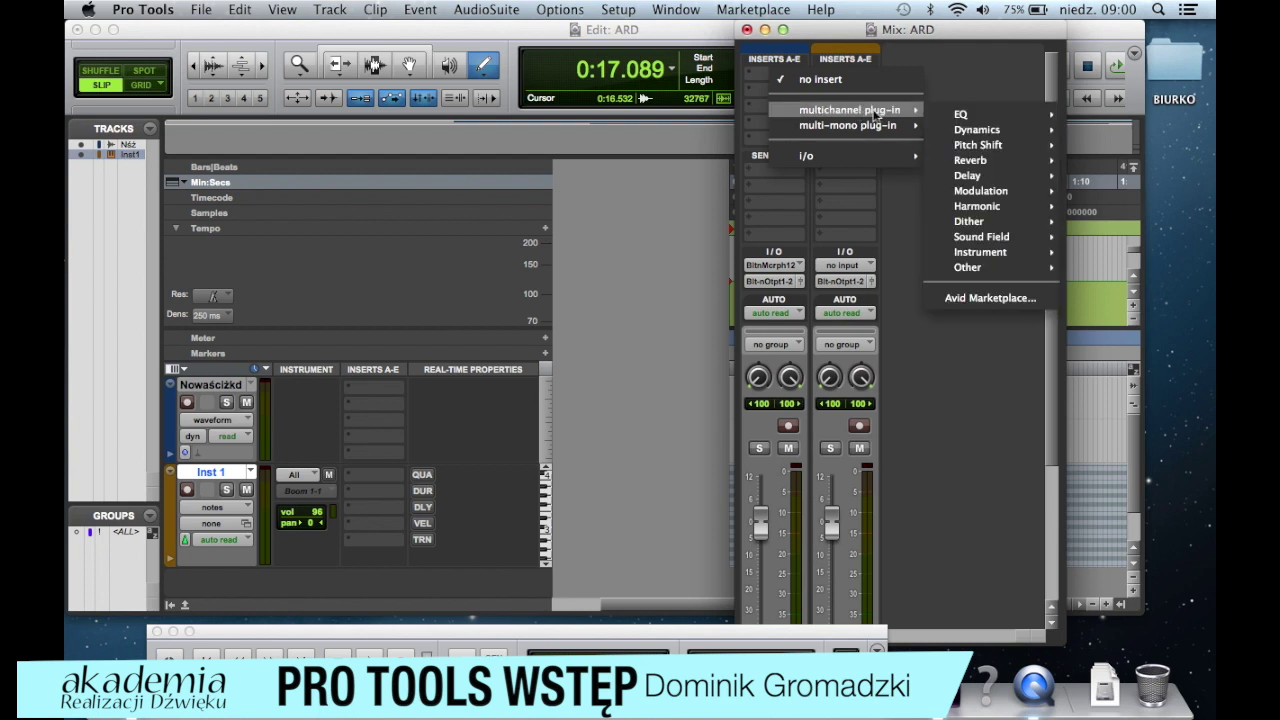
click(936, 52)
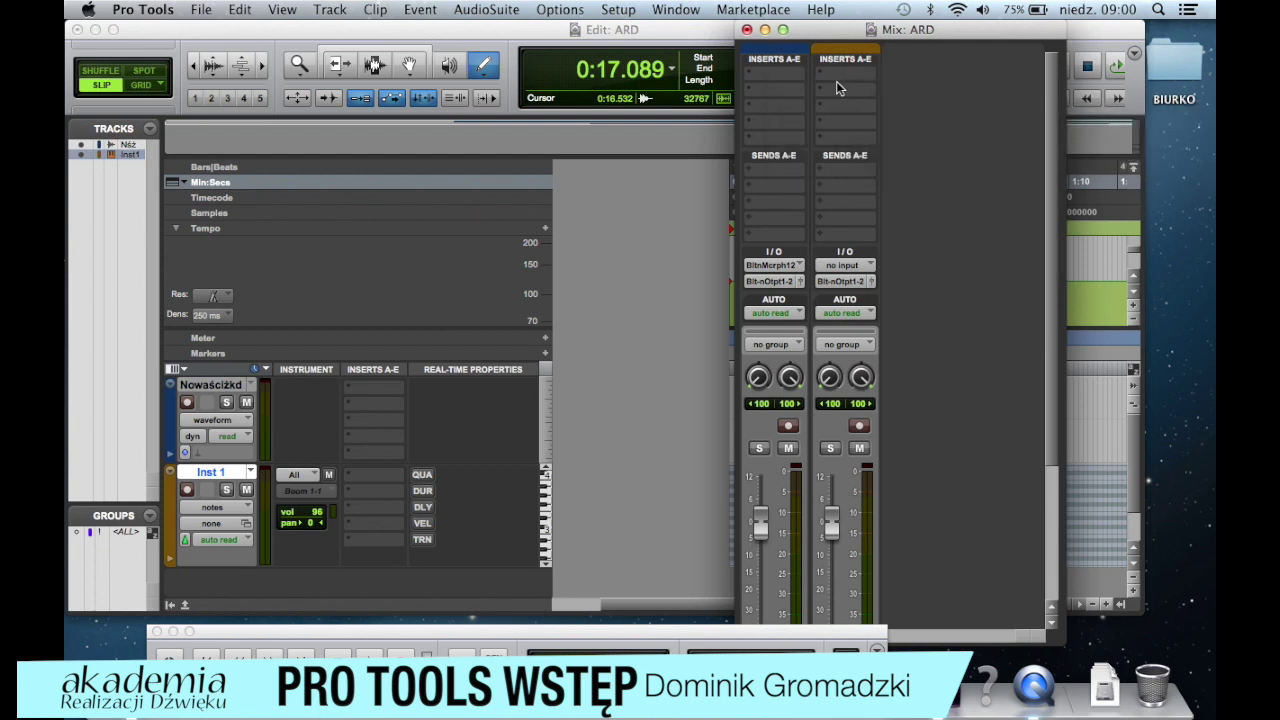
click(766, 75)
mouse_move(806, 115)
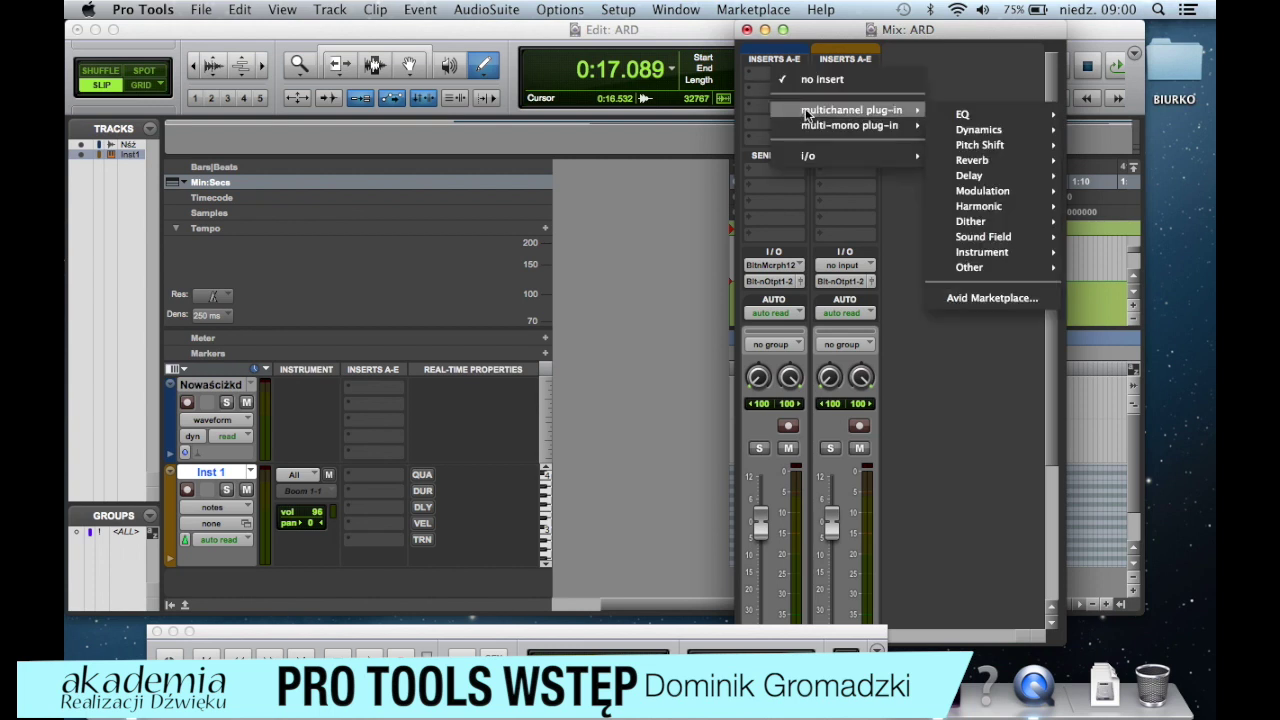
click(1099, 117)
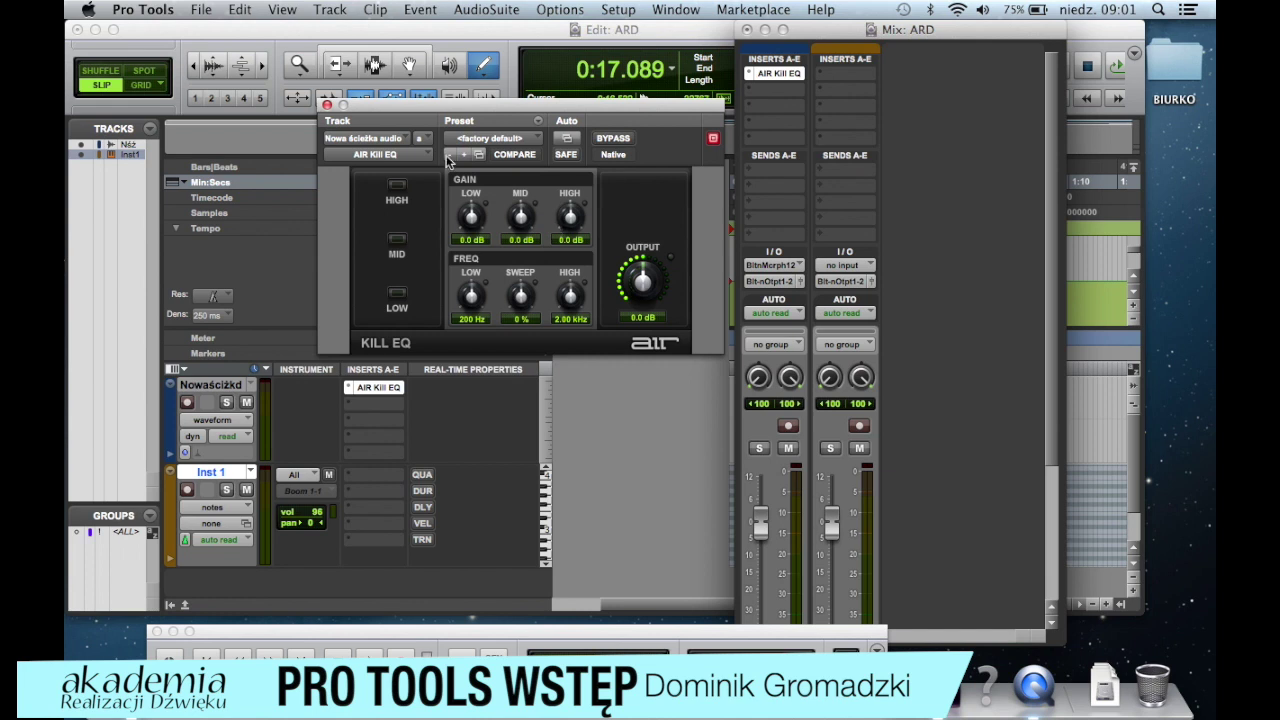
click(327, 104)
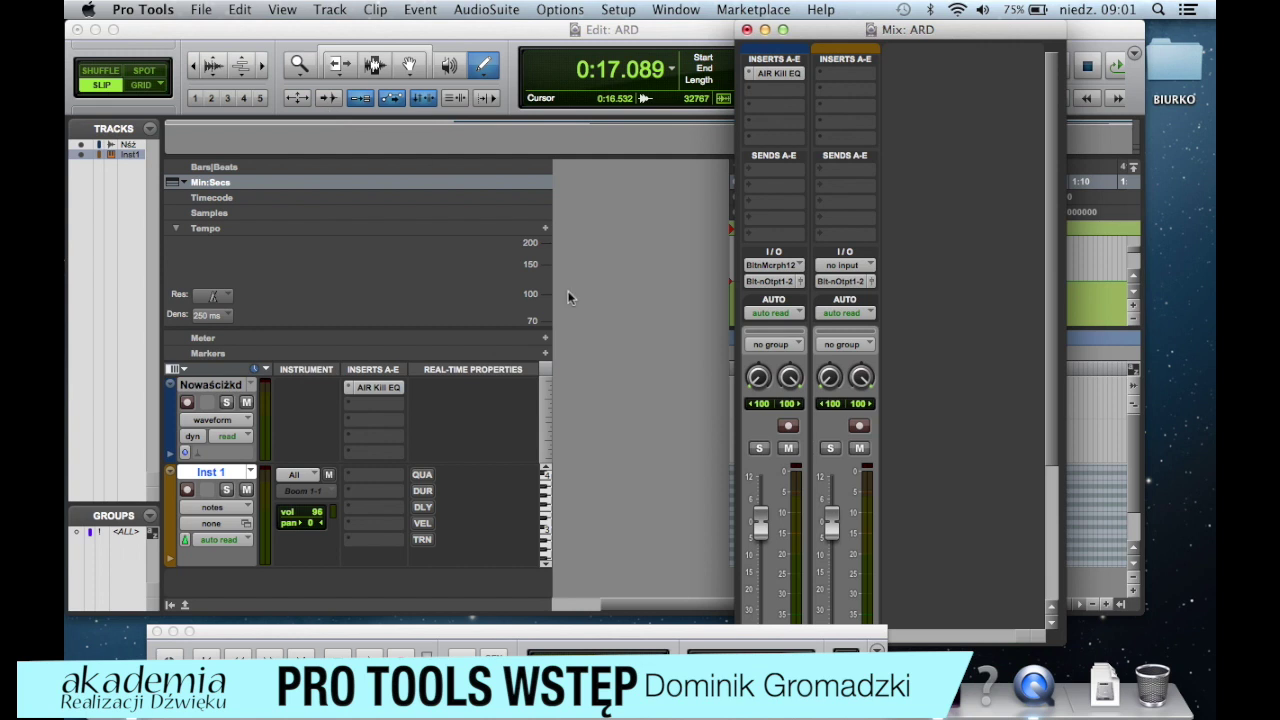
Step: Bring the Edit window forward and try Timecode, Samples and Bars|Beats as the main time scale, finishing on Min:Secs
click(510, 33)
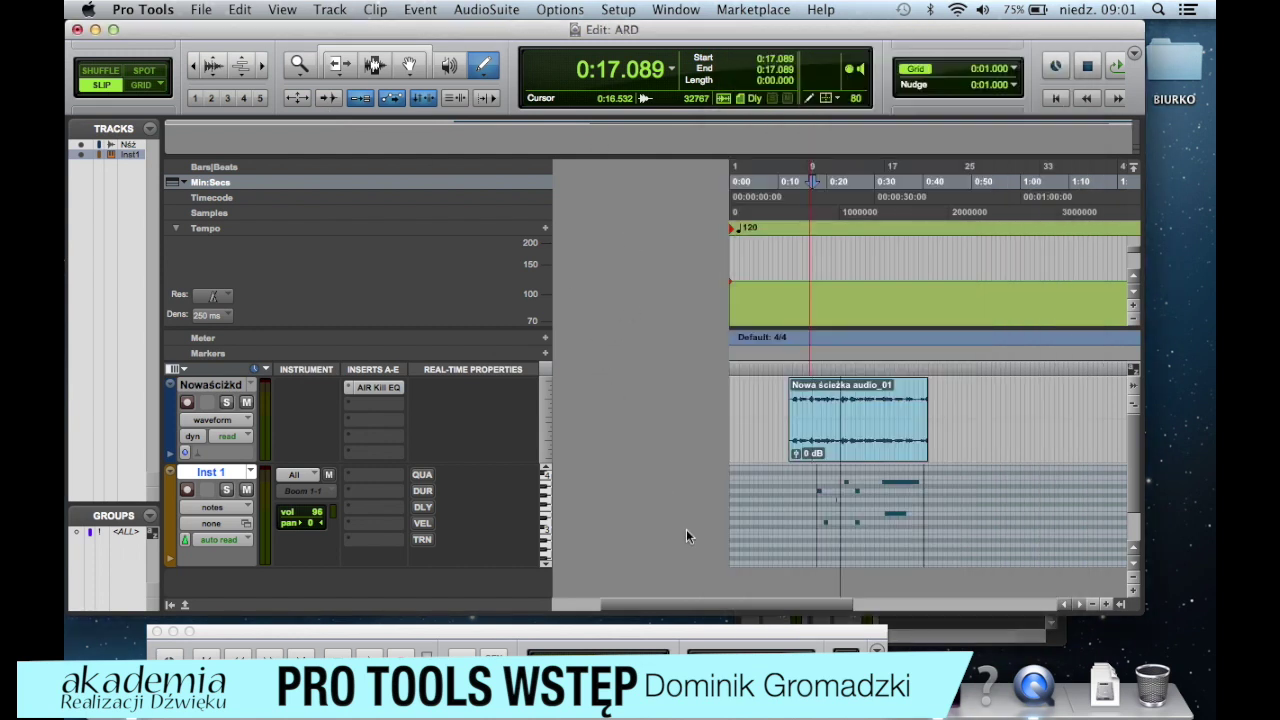
drag(690, 605, 766, 600)
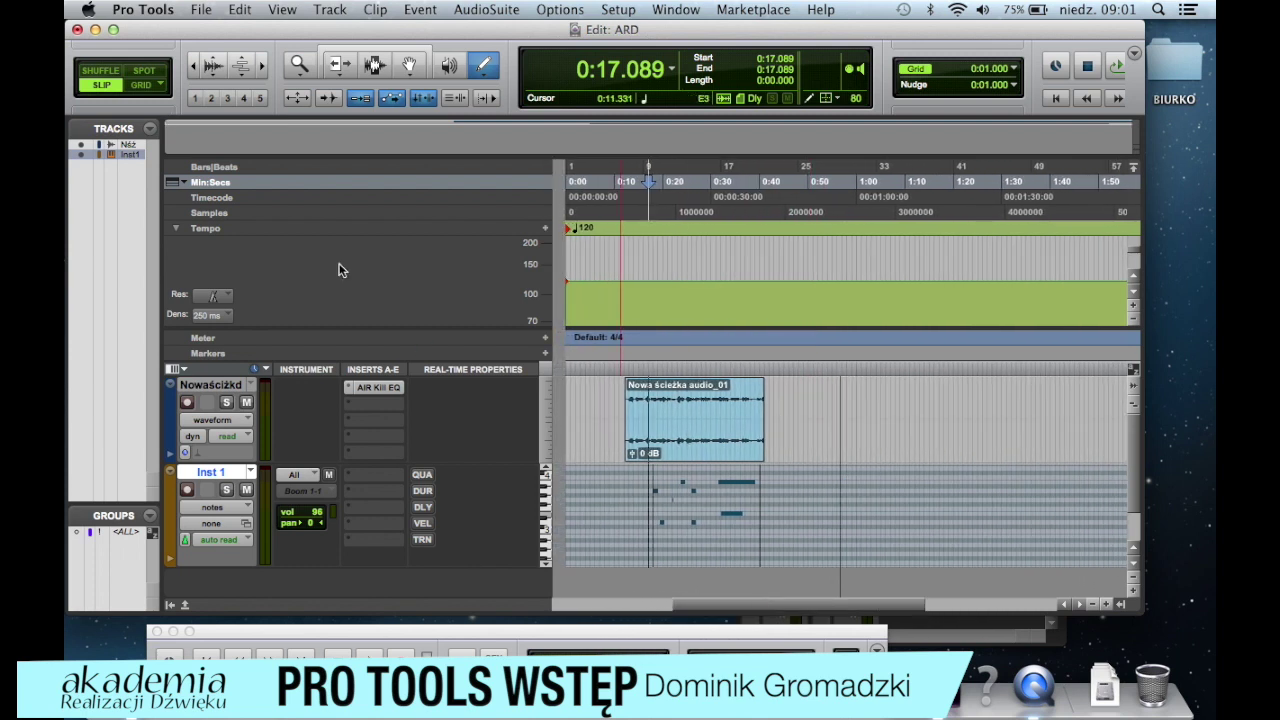
click(224, 199)
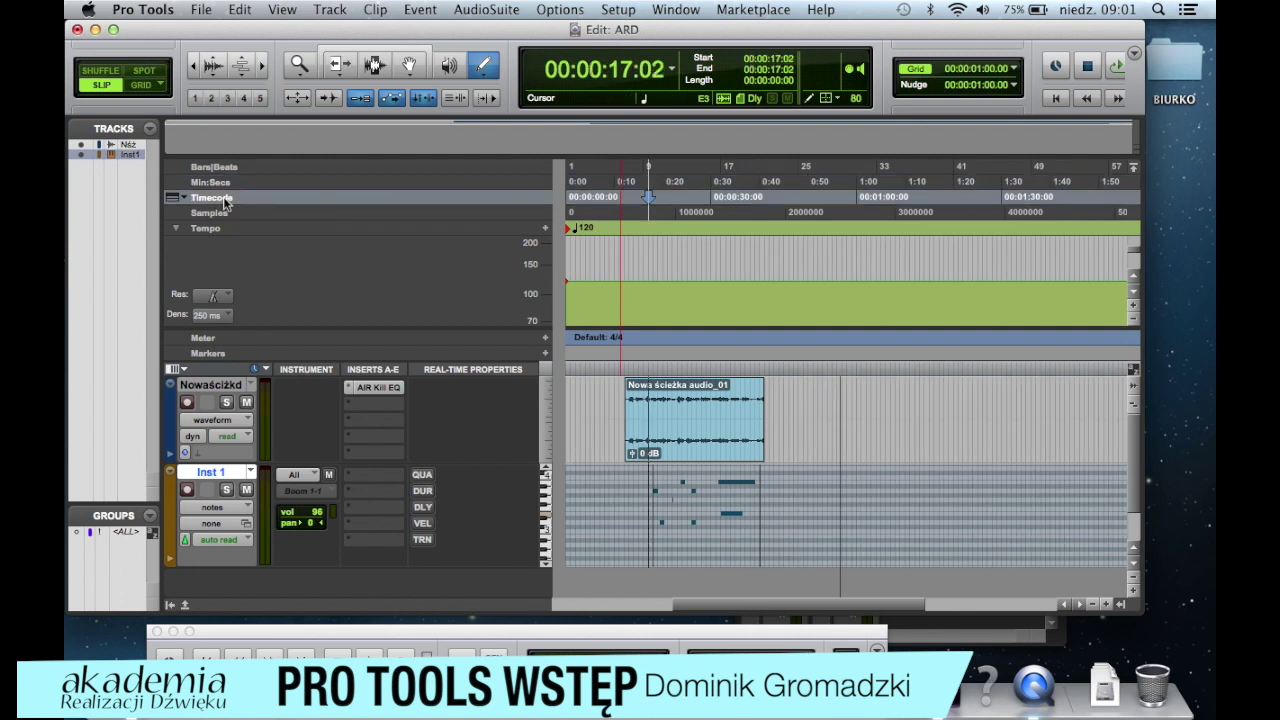
click(279, 183)
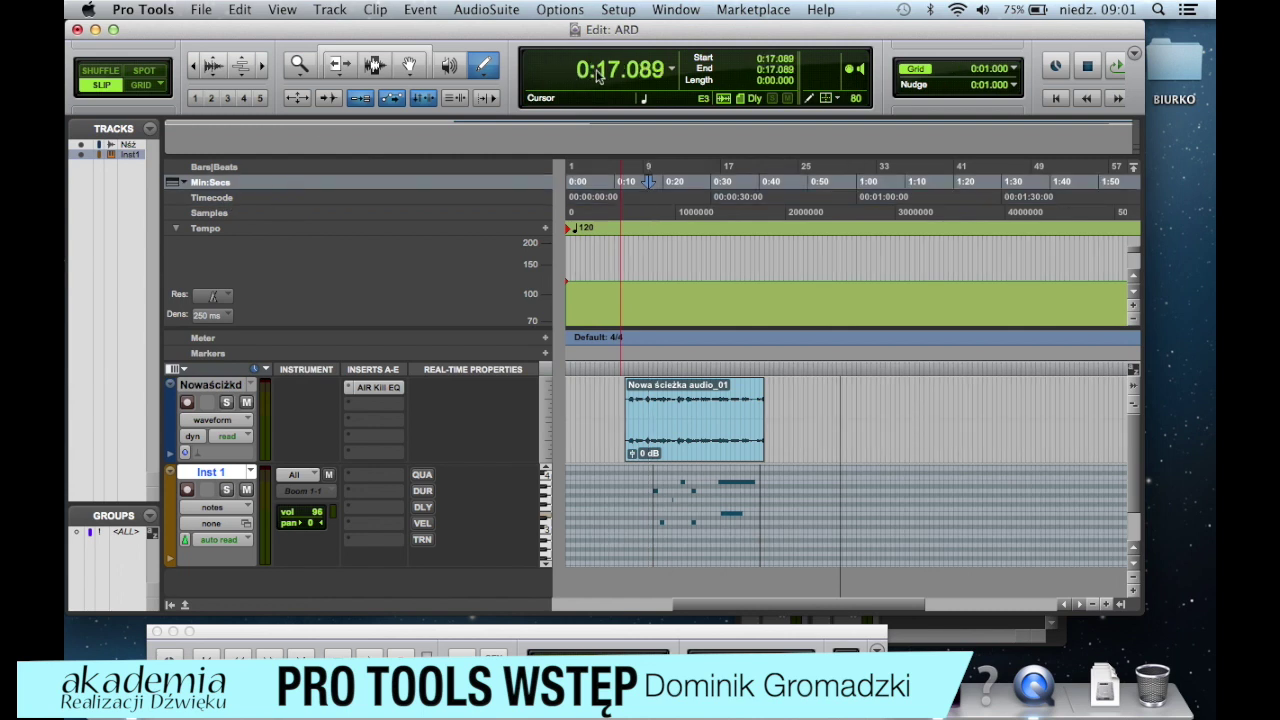
click(259, 199)
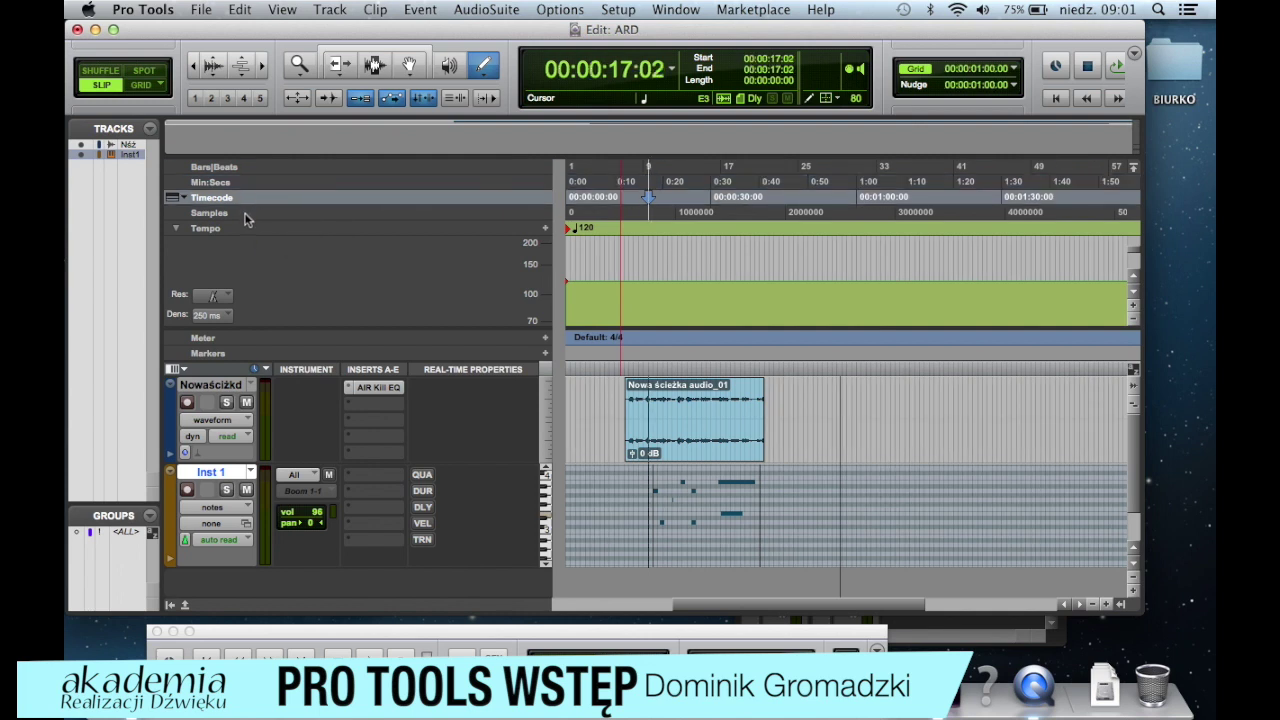
click(246, 216)
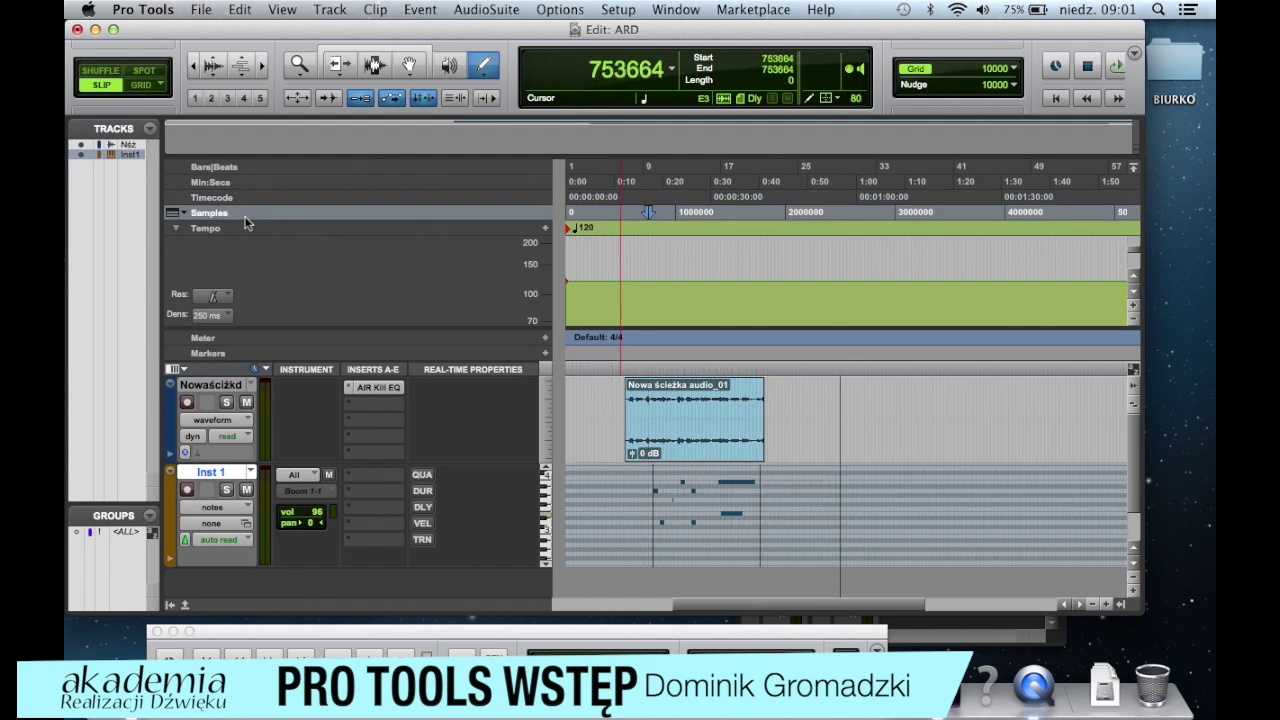
click(251, 166)
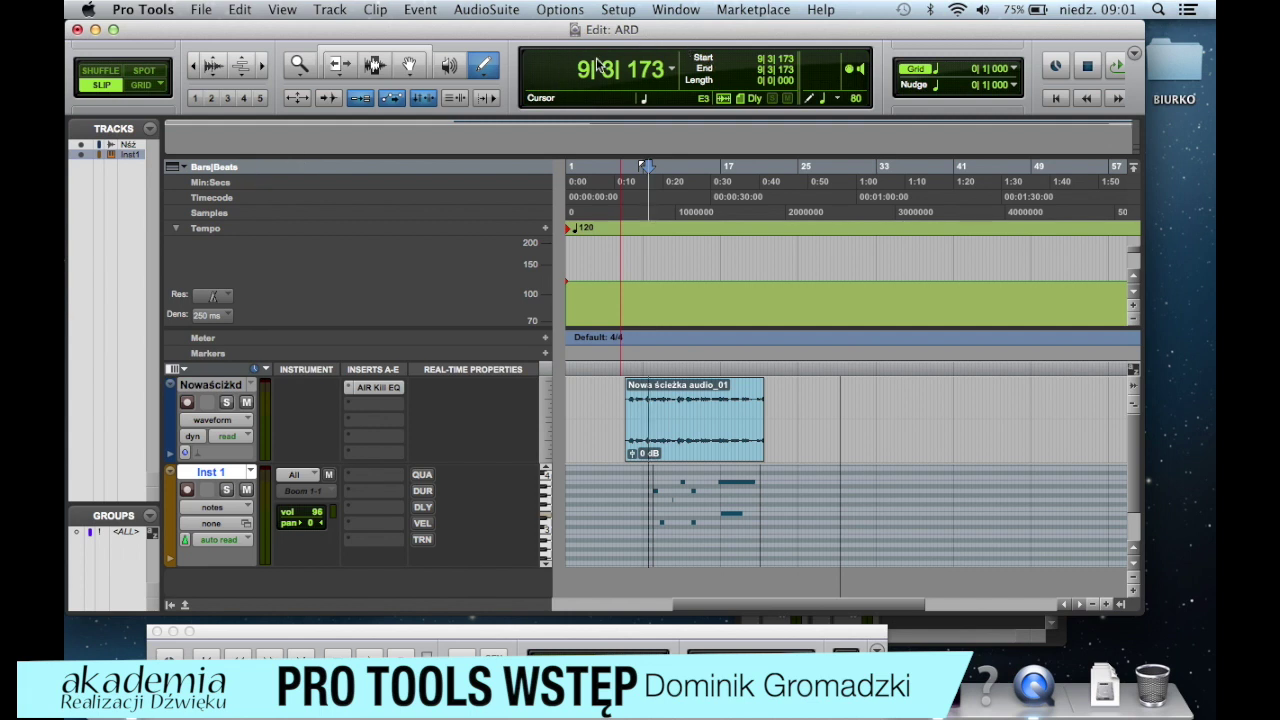
click(240, 186)
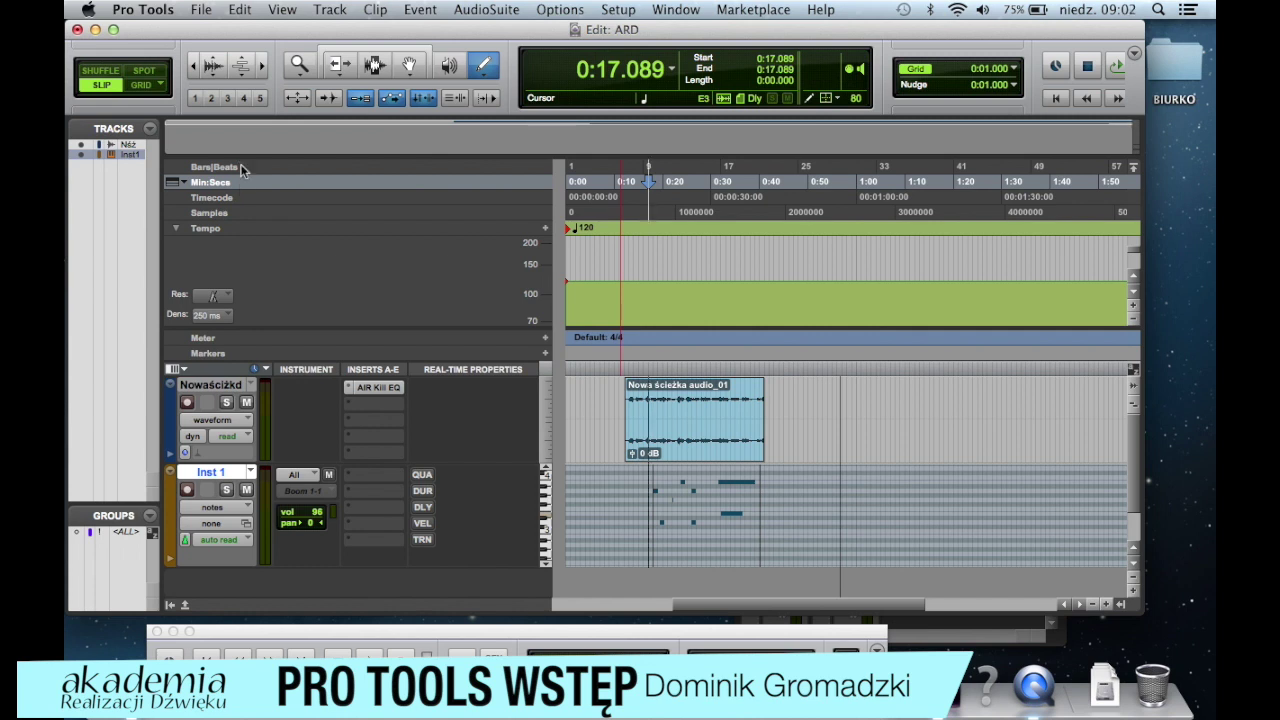
click(241, 169)
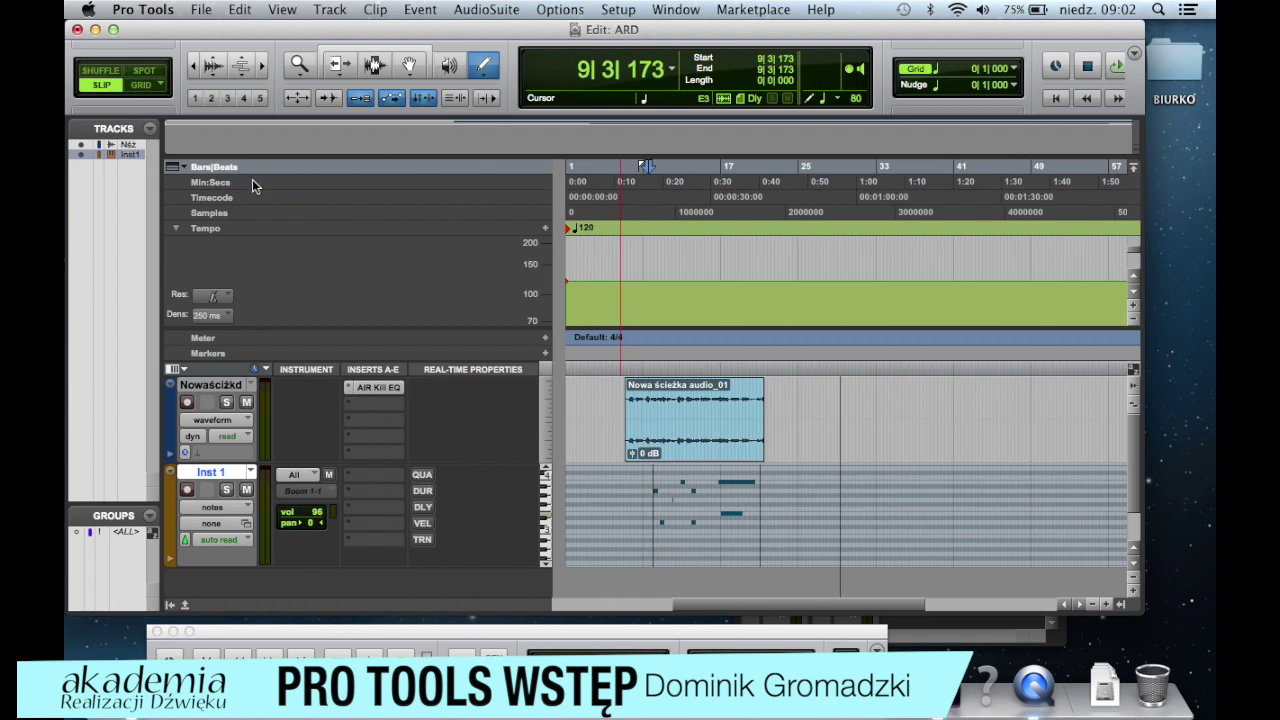
click(250, 182)
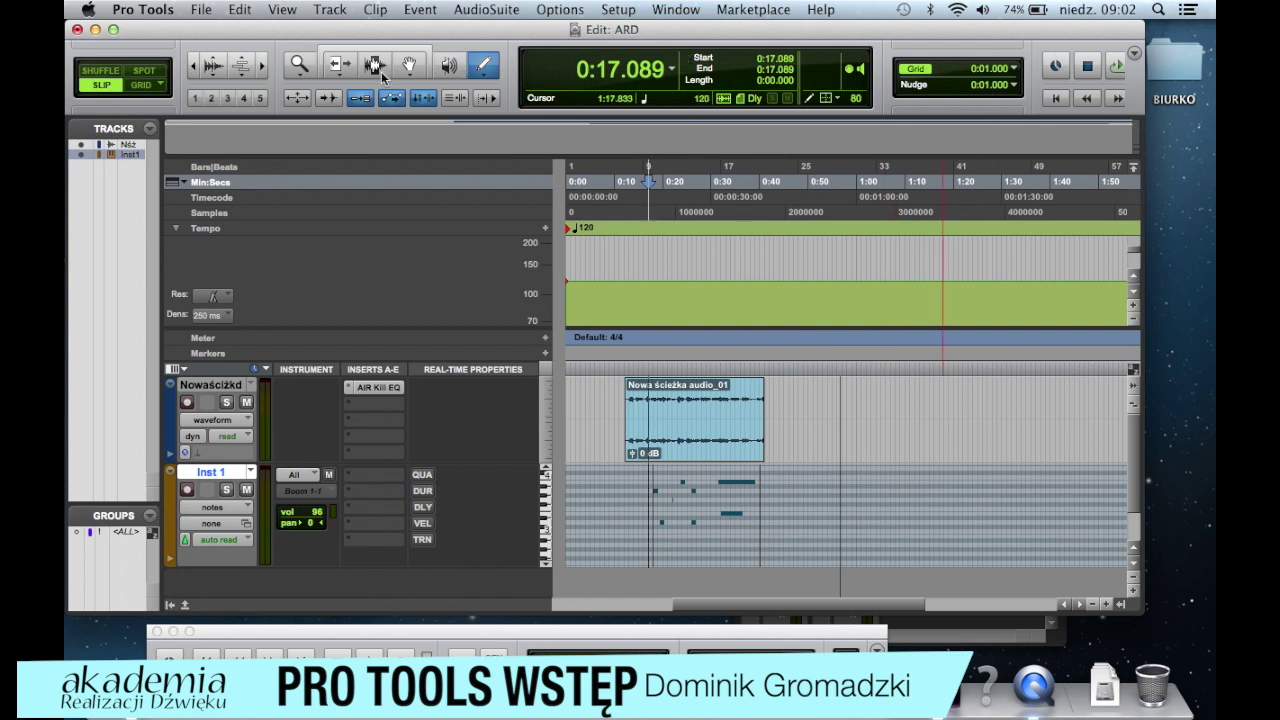
Step: Try hiding and showing the Inst 1 track and the audio track from the Tracks list, leaving both shown
click(81, 155)
click(81, 155)
click(81, 145)
click(81, 145)
click(81, 145)
click(81, 145)
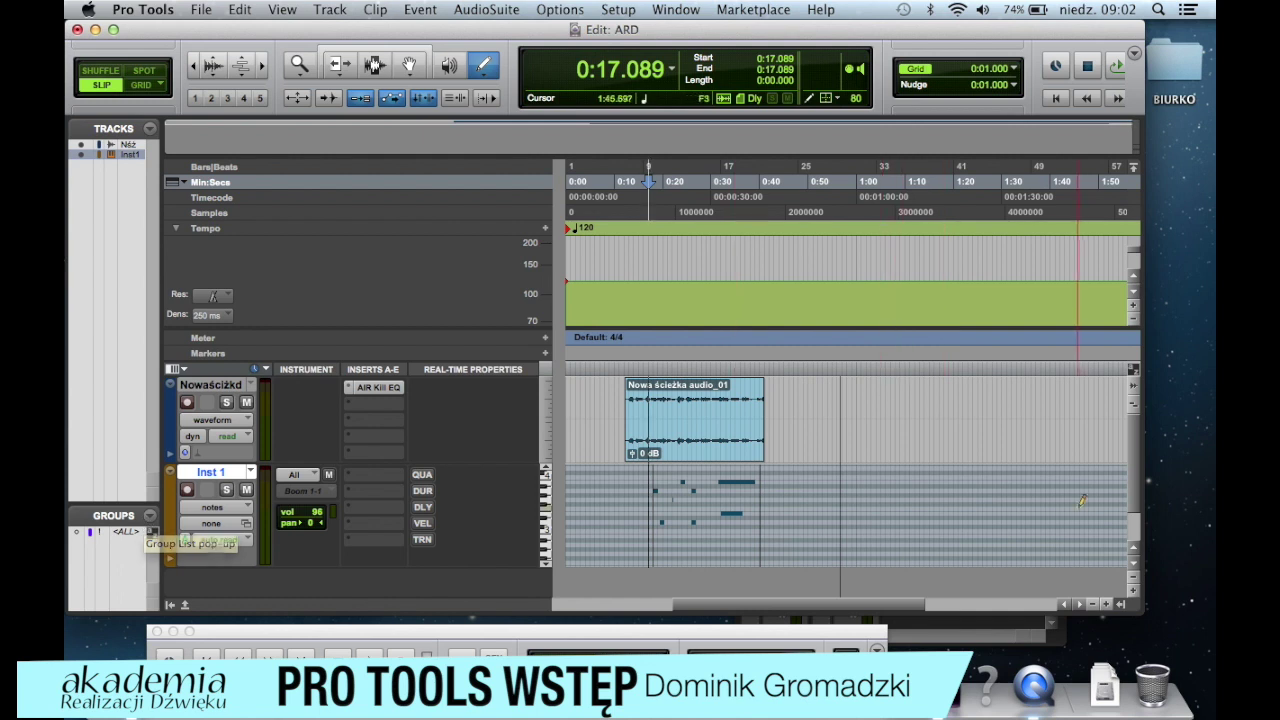
Step: Show the Clips list and use the Smart Tool to select the Nowa ścieżka audio_01 clip and find it in the list
mouse_move(1131, 540)
mouse_down()
mouse_move(1183, 575)
mouse_move(1212, 643)
mouse_up()
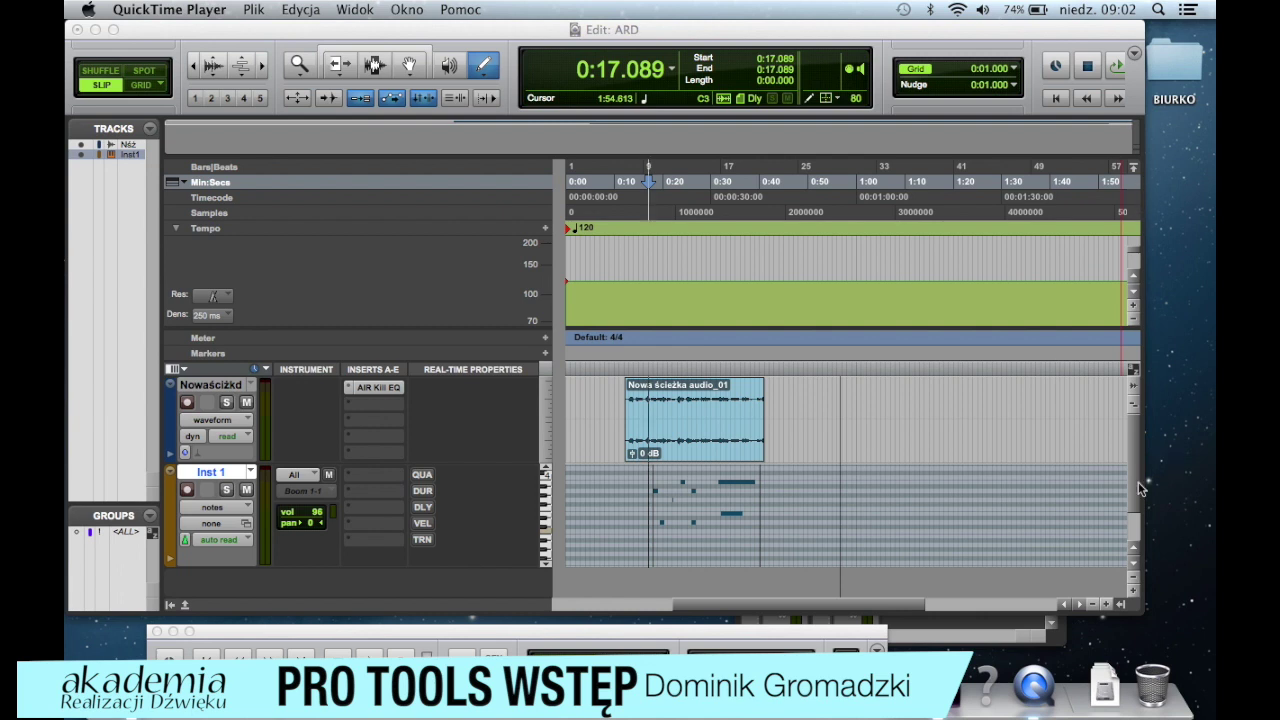
click(1120, 604)
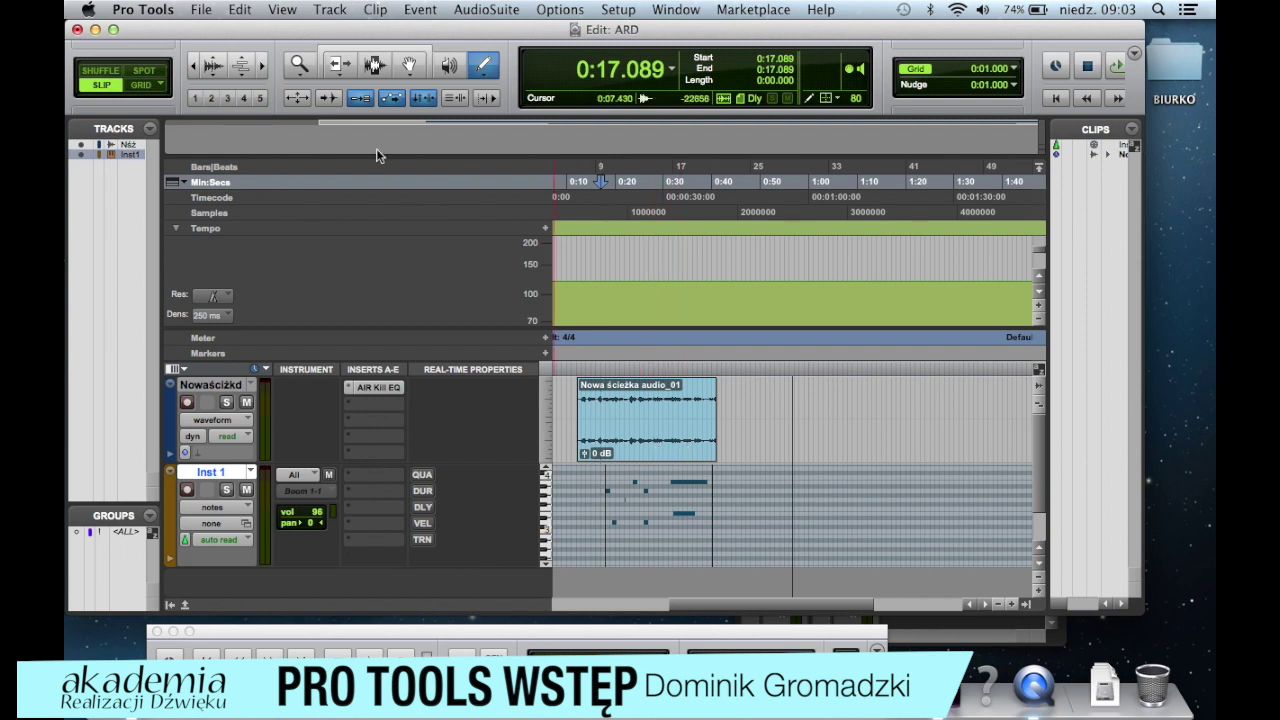
click(411, 66)
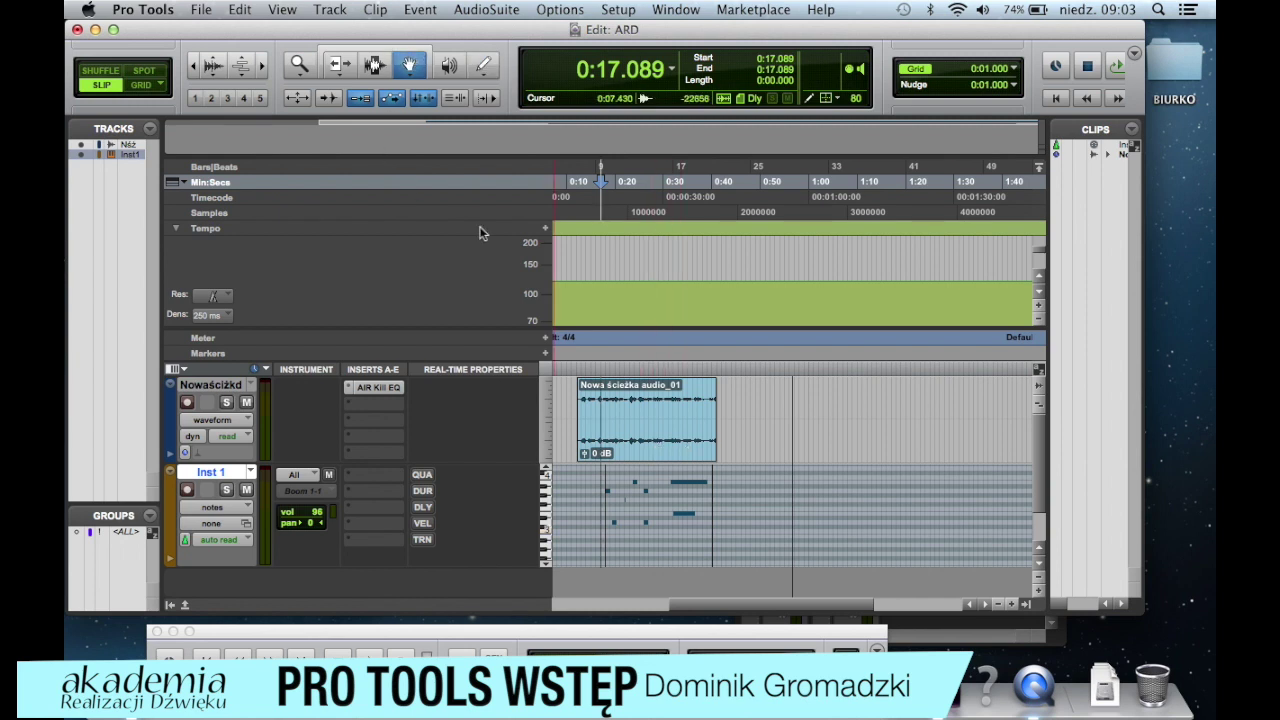
click(414, 48)
click(657, 461)
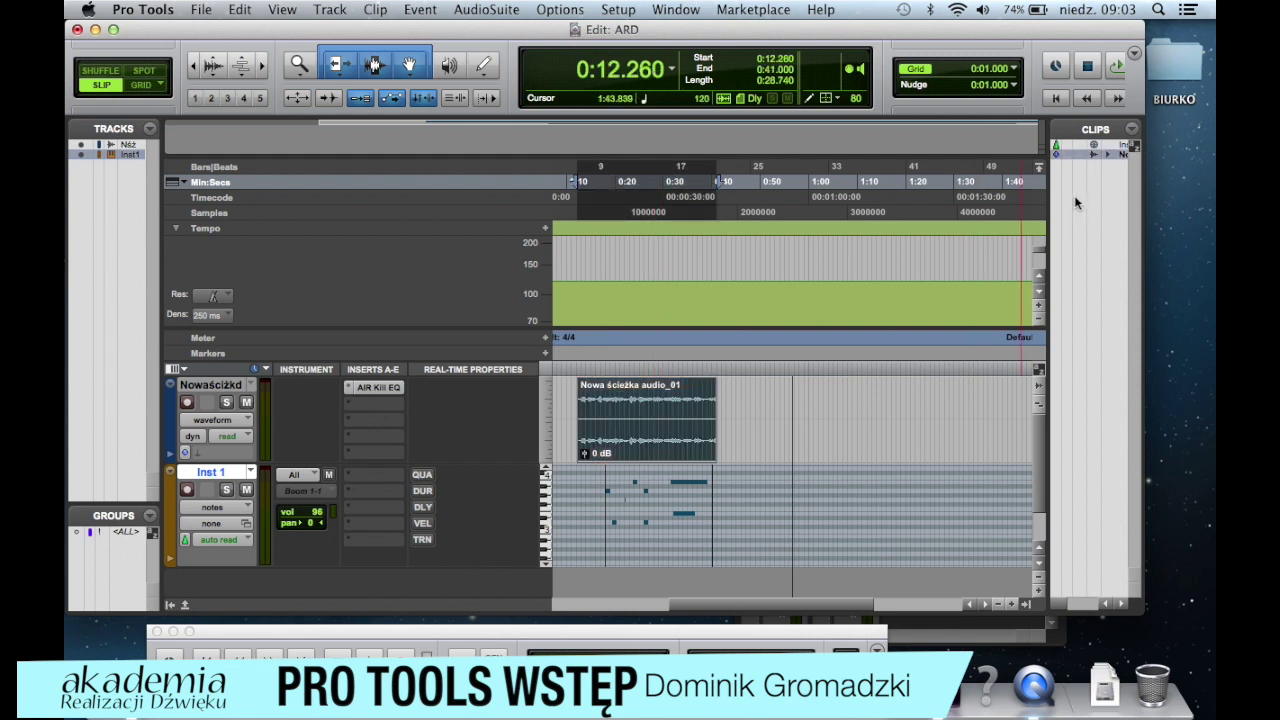
scroll(1080, 190, right, 2)
scroll(1080, 190, right, 3)
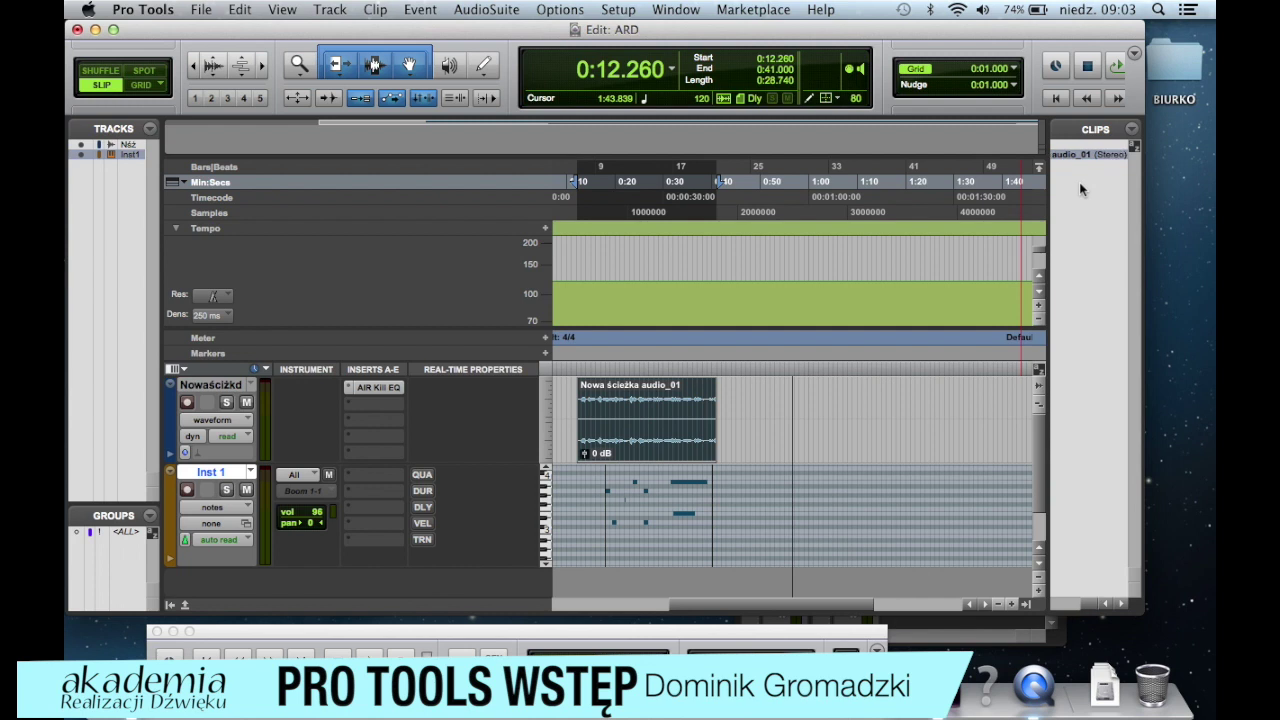
scroll(1079, 182, left, 5)
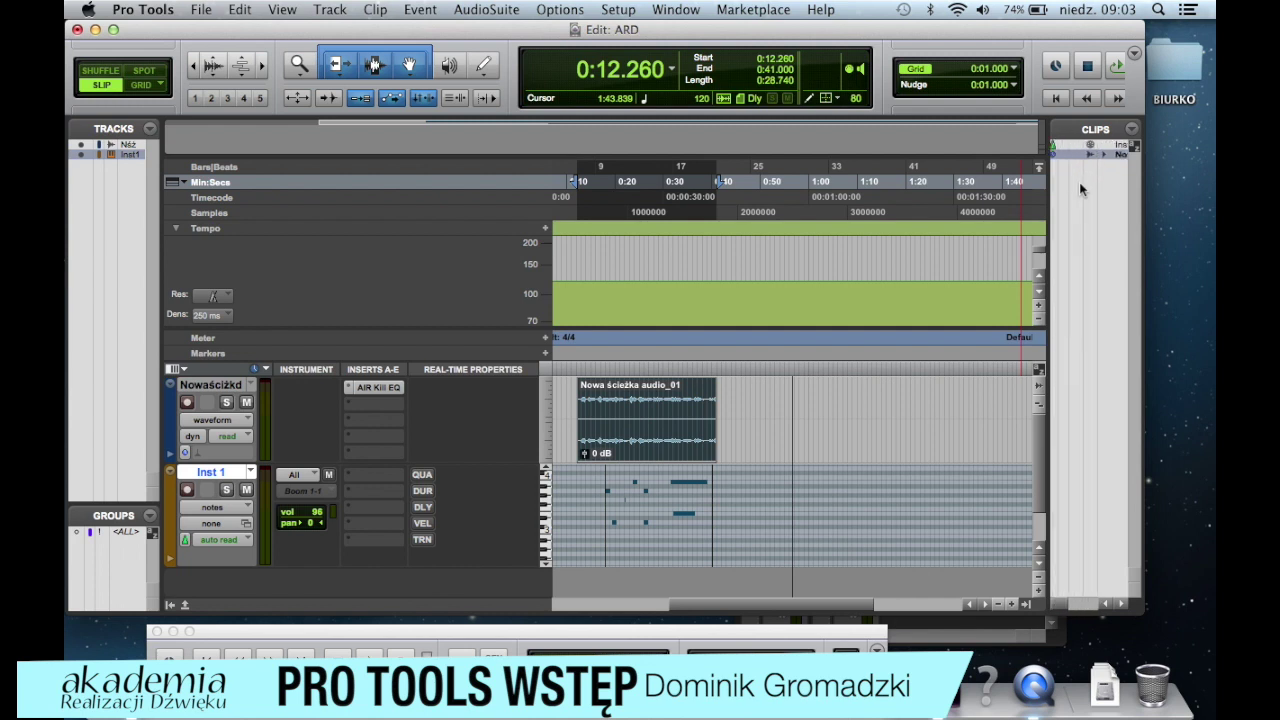
scroll(1079, 182, left, 3)
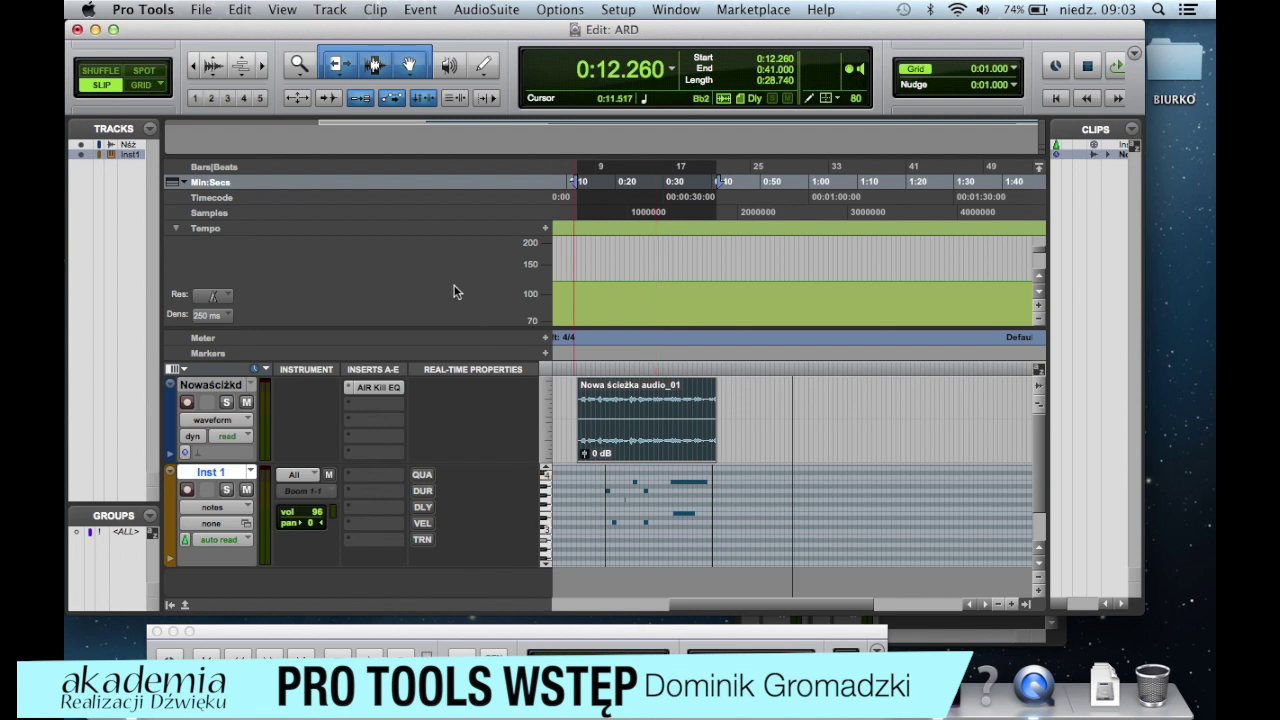
Step: Start saving the session under a new name and examine its Audio Files, Bounced Files, Clip Groups, Session File Backups and Video Files folders and WaveCache.wfm
click(198, 9)
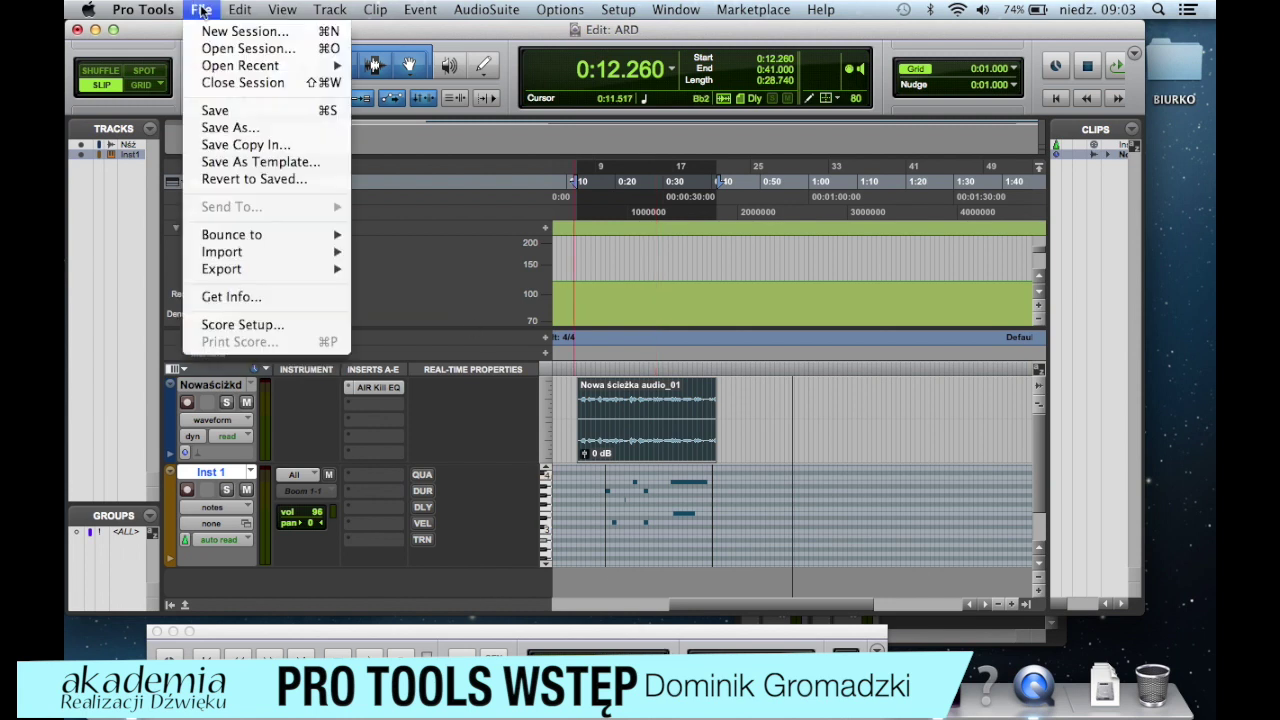
click(242, 130)
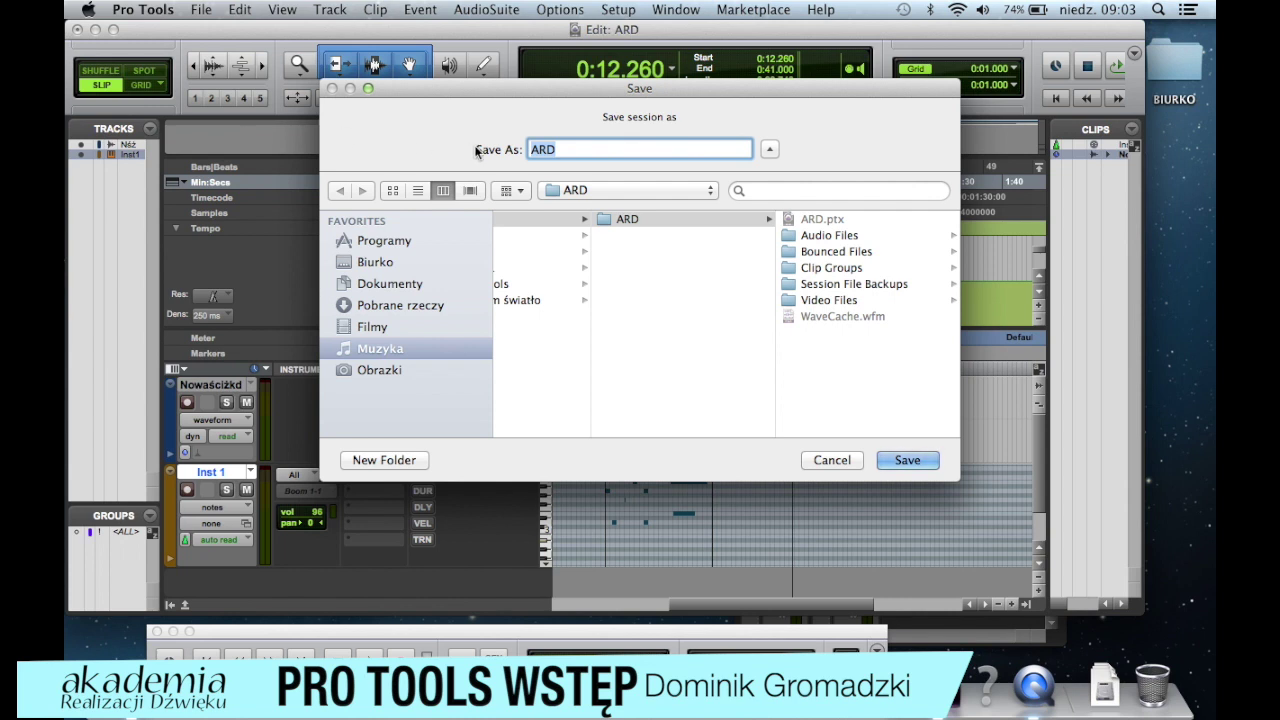
click(818, 237)
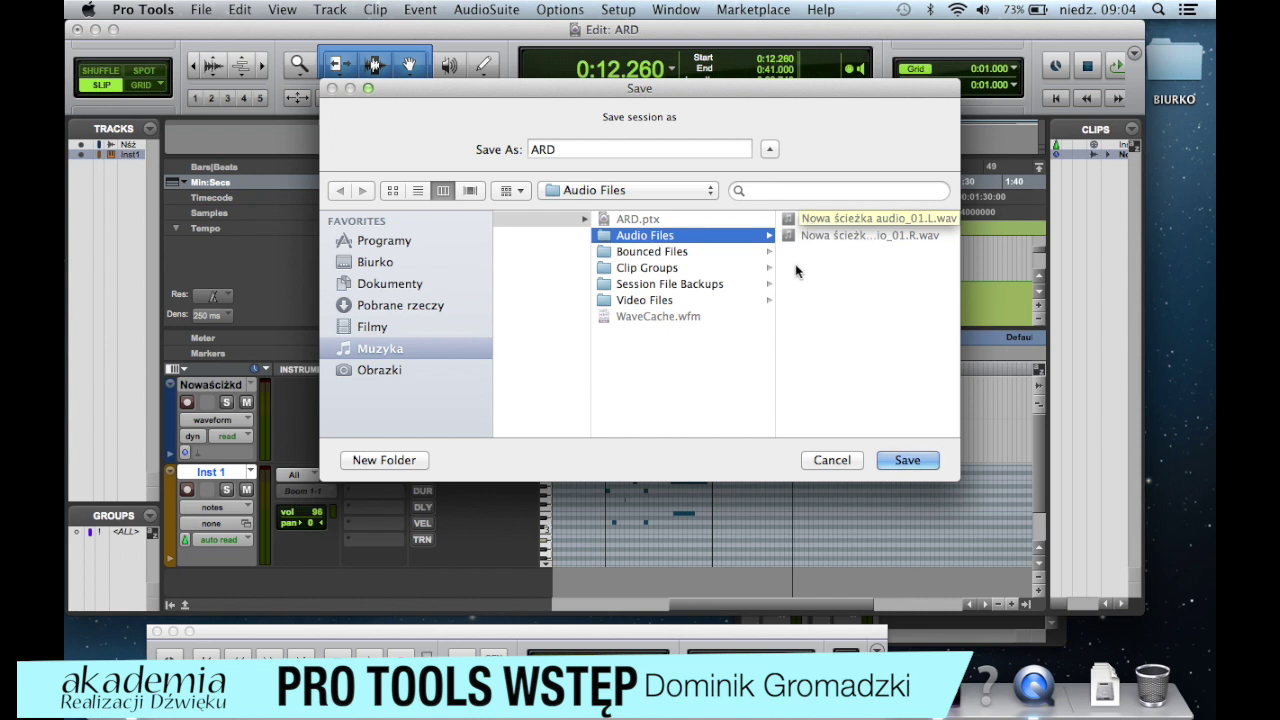
click(682, 253)
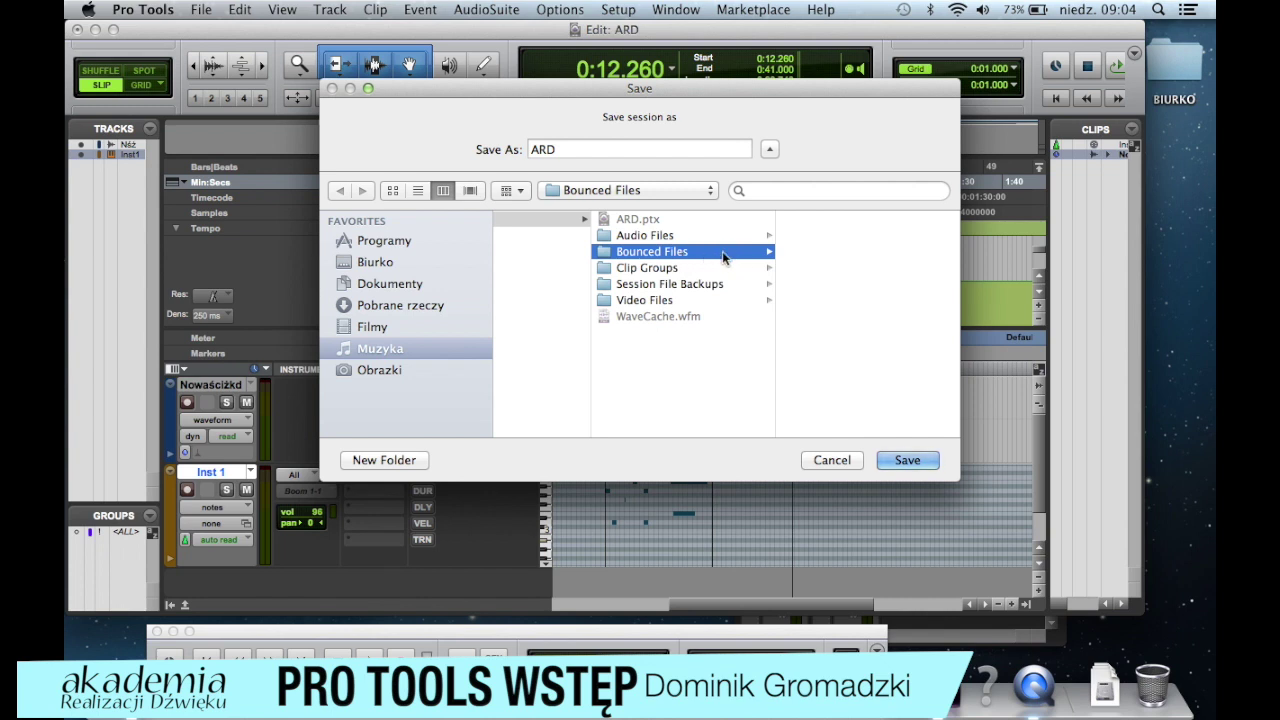
click(683, 270)
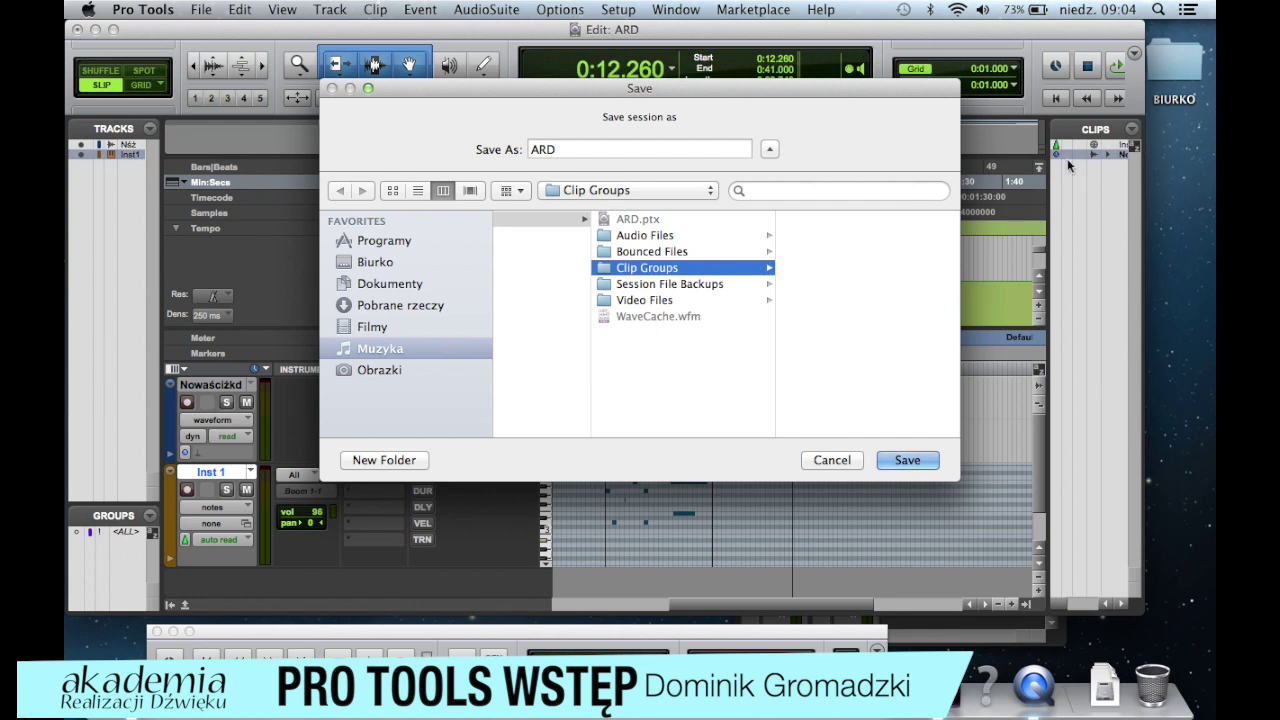
click(661, 288)
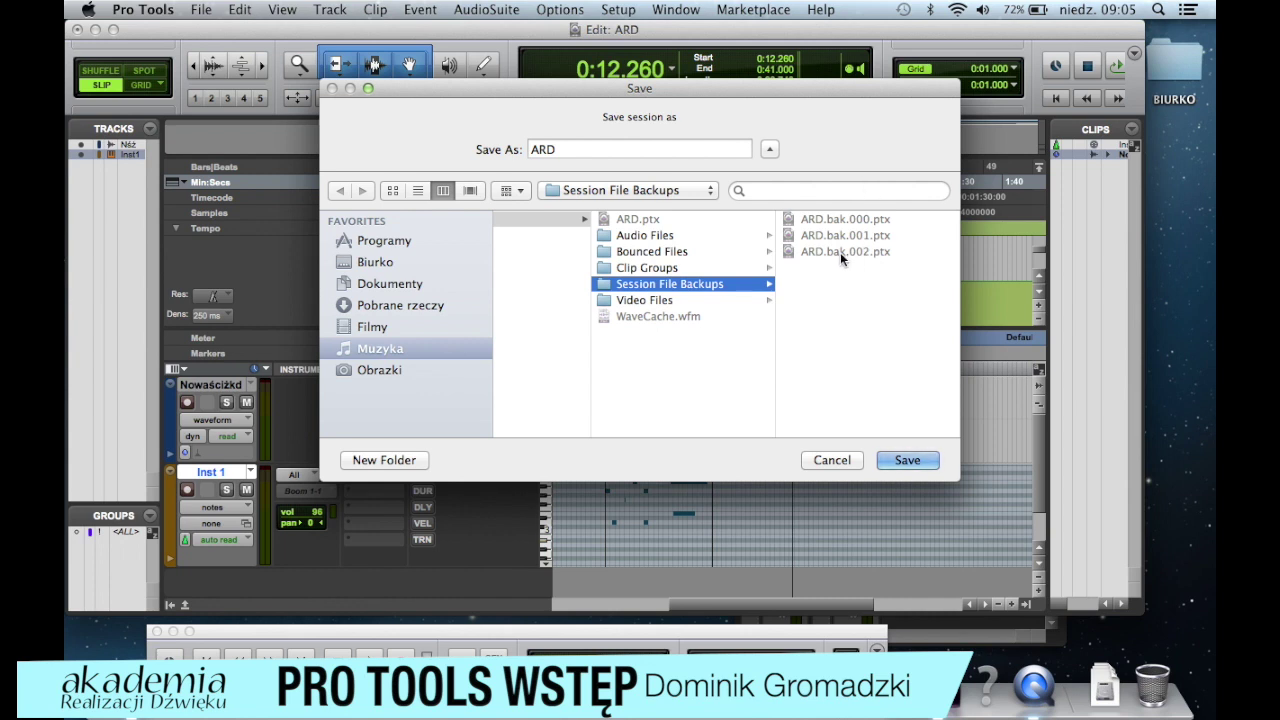
click(646, 301)
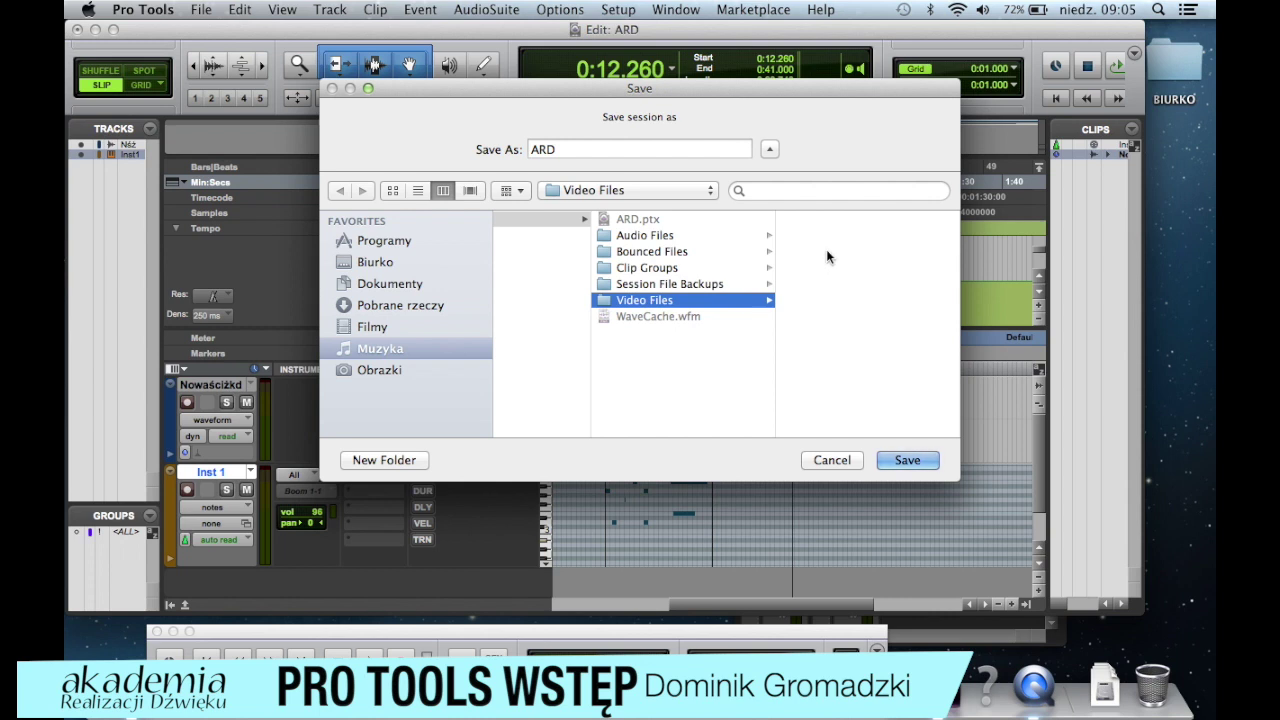
click(651, 314)
Step: Move the save dialog aside to view the audio waveform, bring it back, and save the session as ARD.ptx in the Video Files folder
drag(696, 87, 1204, 187)
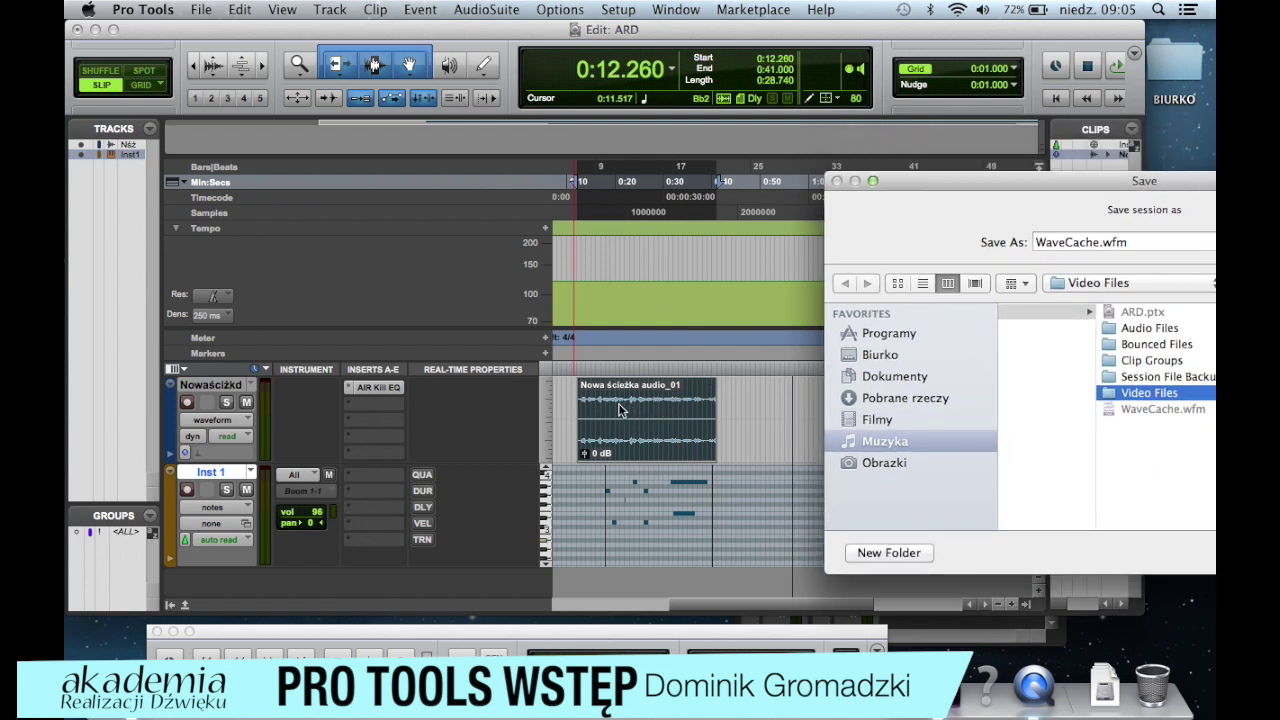
drag(1049, 184, 538, 165)
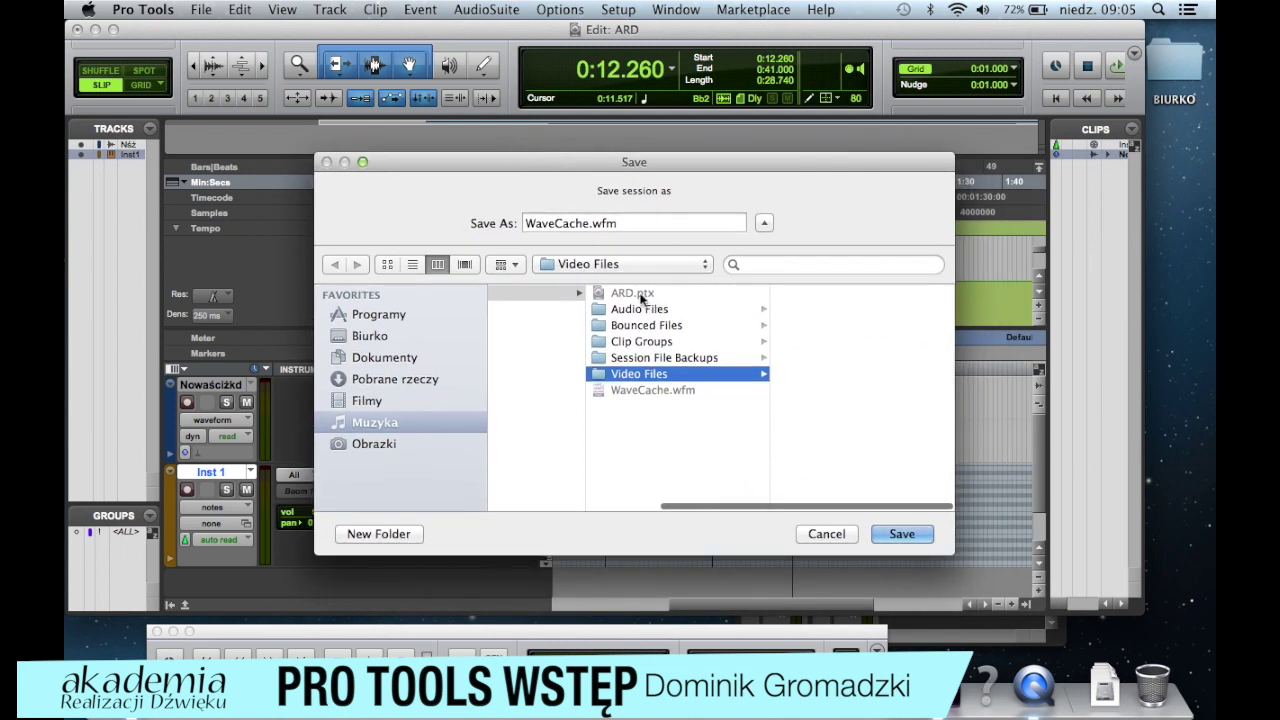
click(622, 295)
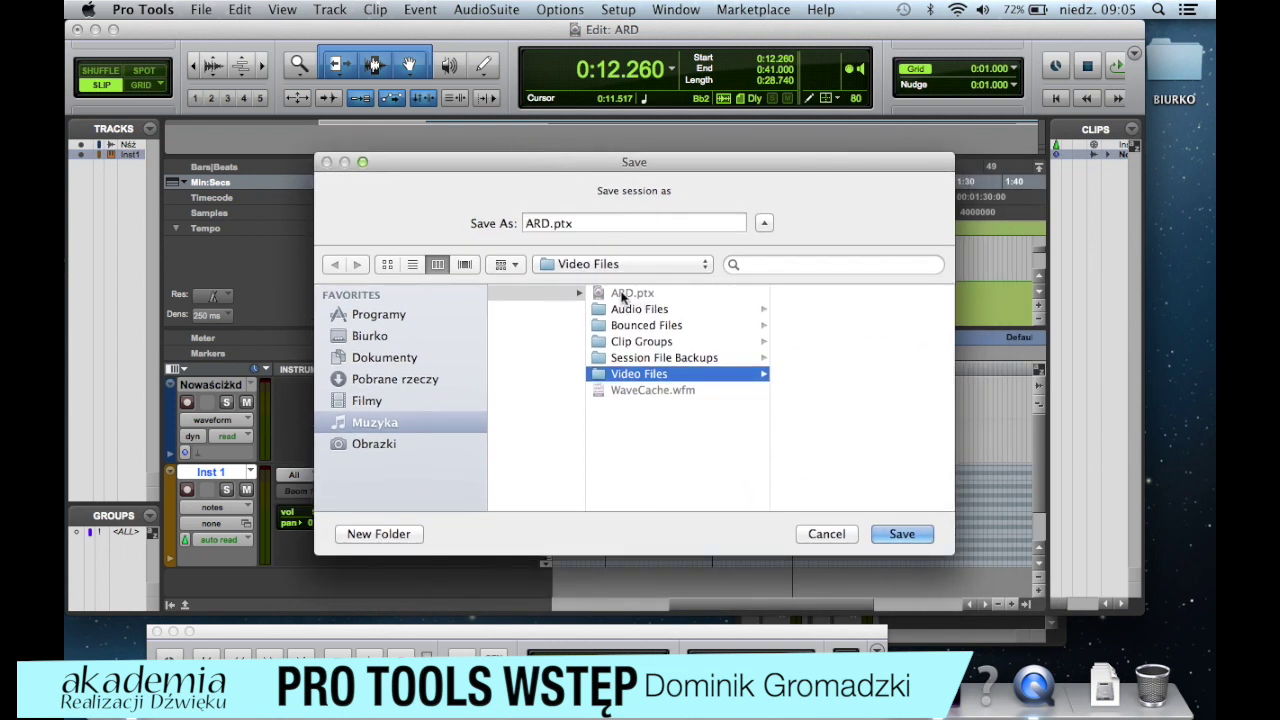
click(902, 534)
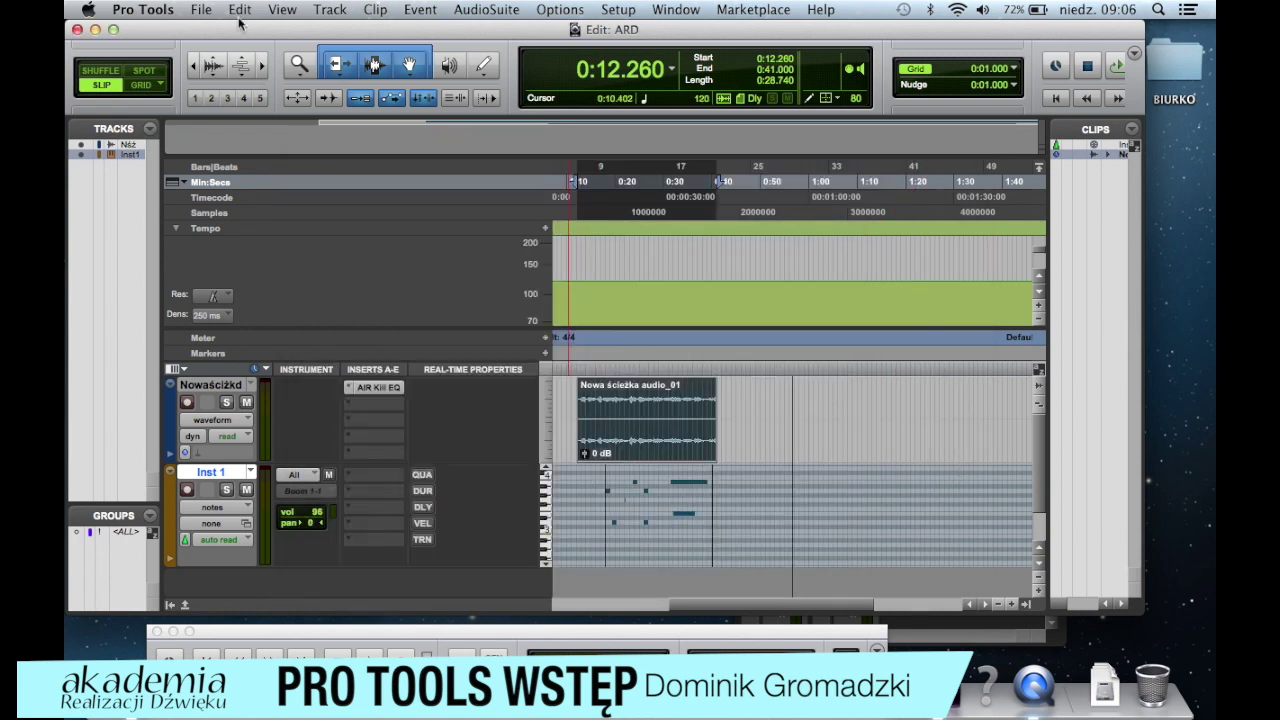
click(208, 14)
click(208, 14)
click(1092, 645)
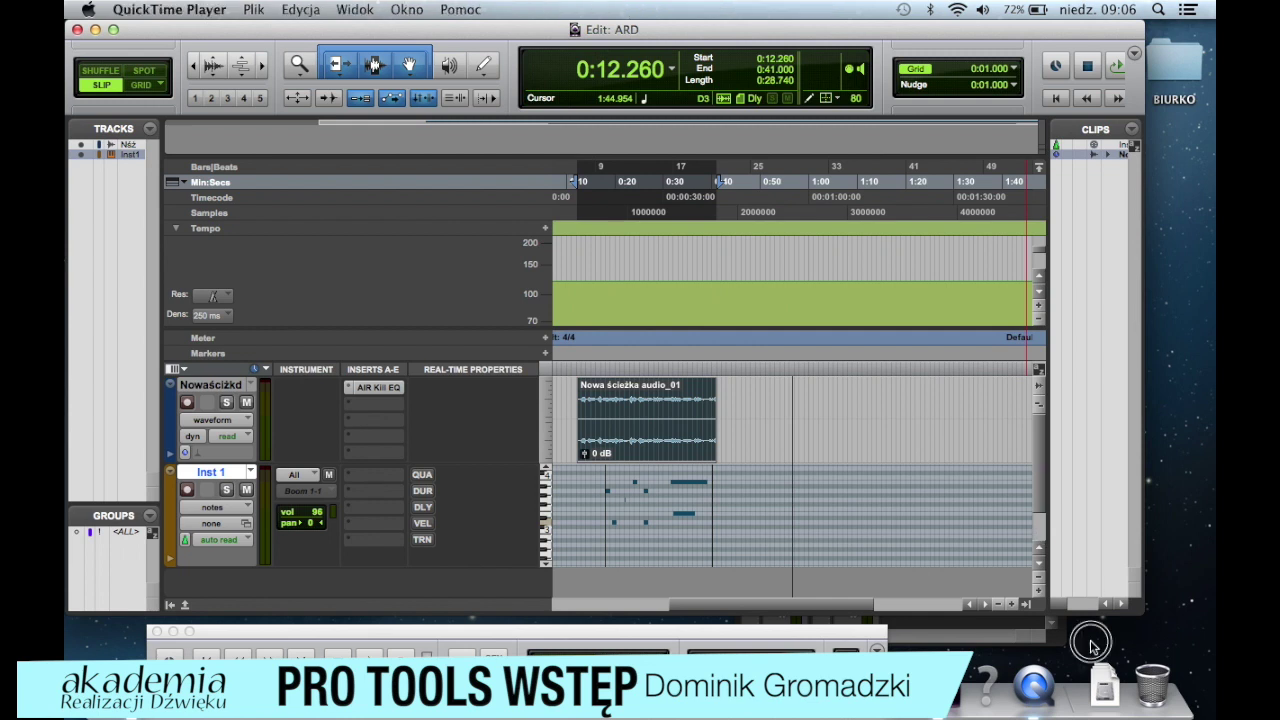